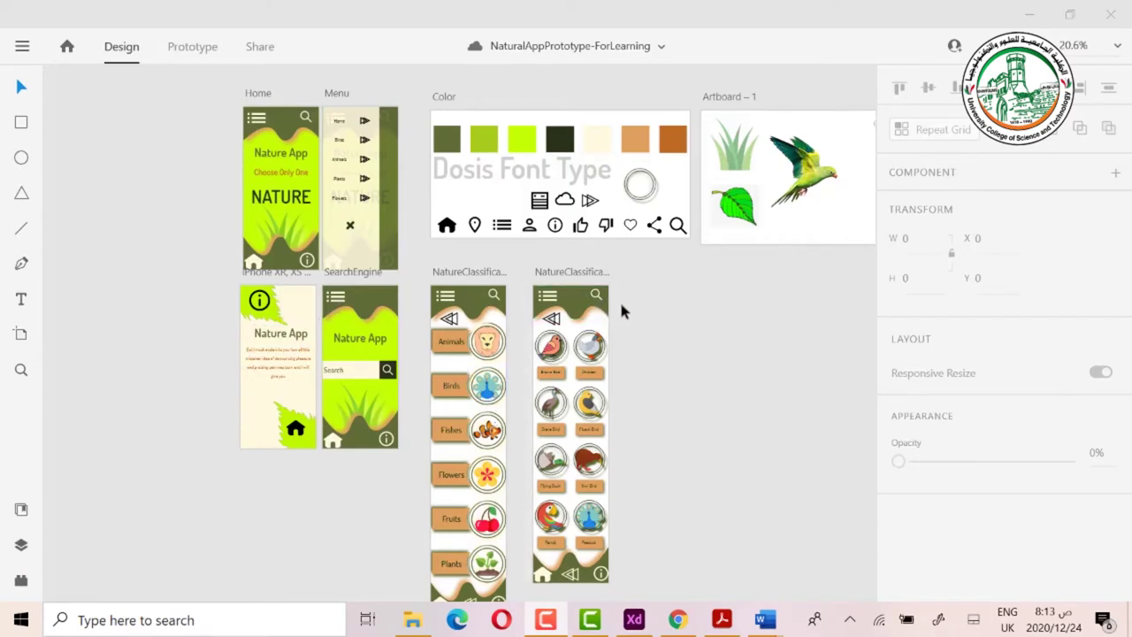
# Duplicate the bird classification artboard beside the original and delete the grid of birds and name labels from the copy.
pyautogui.click(573, 271)
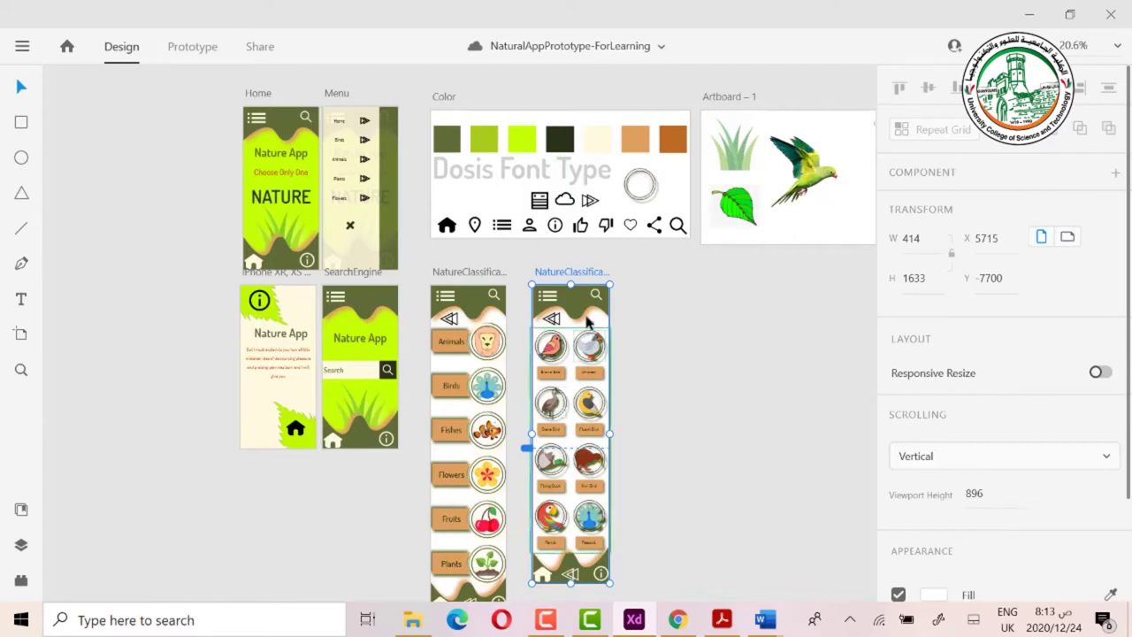
pyautogui.scroll(-1, 607, 322)
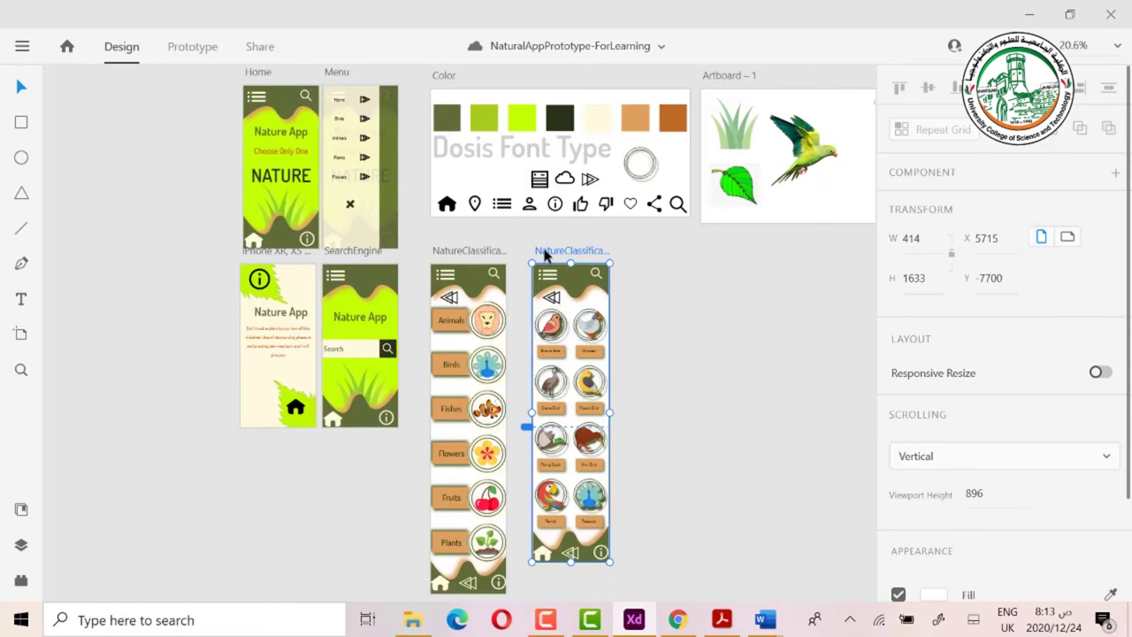
pyautogui.moveTo(546, 254); pyautogui.dragTo(652, 255)
pyautogui.moveTo(762, 313); pyautogui.dragTo(634, 529)
pyautogui.press('Delete')
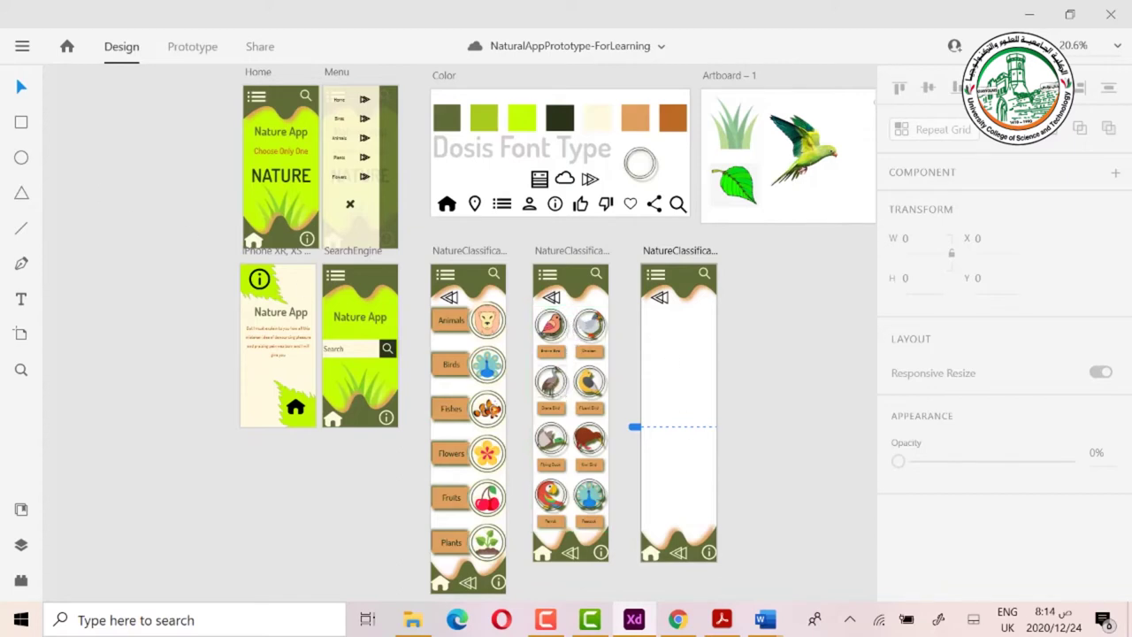
# Draw a circle about 329 px wide in the upper part of the new artboard and give it a dark green border of size 4.
pyautogui.click(22, 157)
pyautogui.moveTo(651, 324); pyautogui.dragTo(711, 380)
pyautogui.scroll(-1, 531, 310)
pyautogui.scroll(-3, 968, 469)
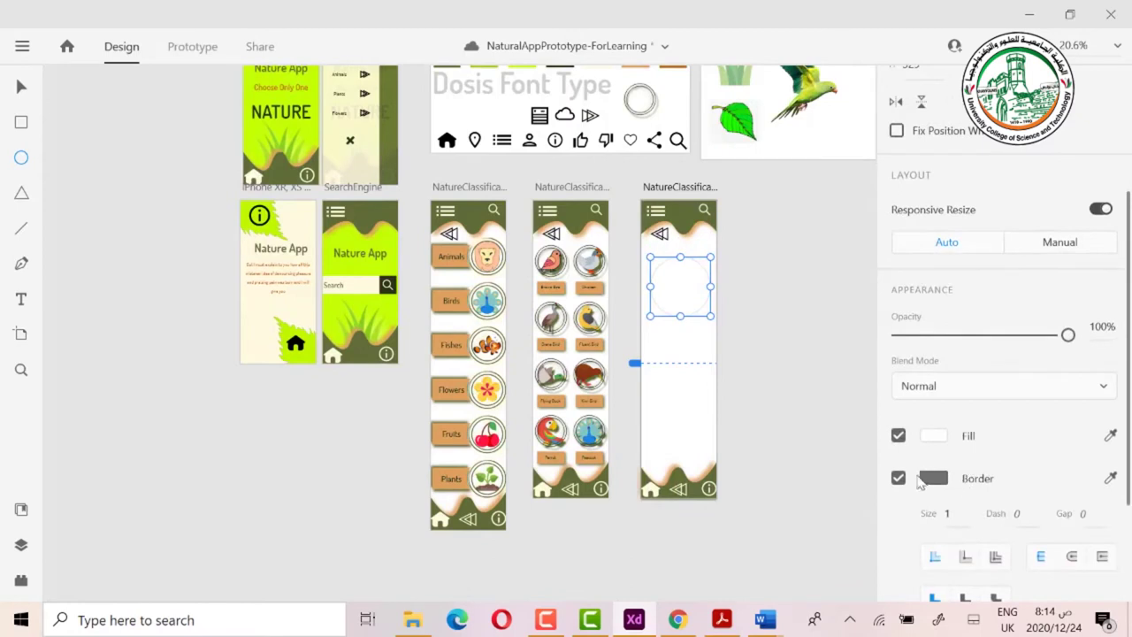
pyautogui.click(939, 478)
pyautogui.click(933, 479)
pyautogui.click(934, 479)
pyautogui.click(862, 572)
pyautogui.click(930, 518)
pyautogui.click(931, 513)
pyautogui.write('4')
pyautogui.scroll(-4, 1003, 518)
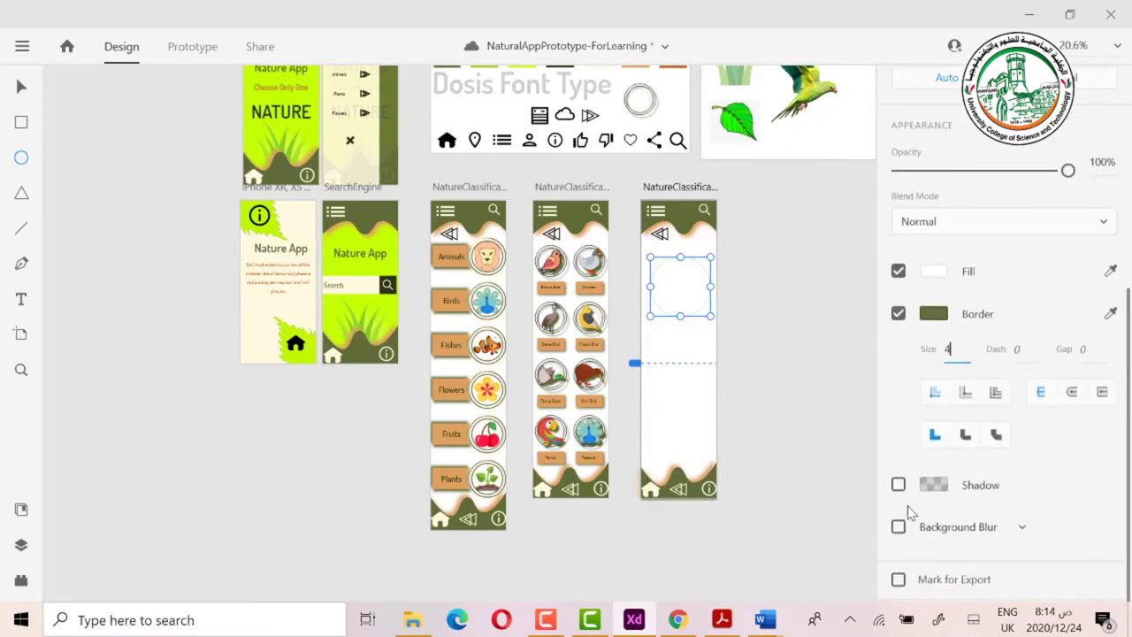
# Give the circle a light orange #DDA15E shadow with X 11, Y 12 and blur 14.
pyautogui.click(934, 485)
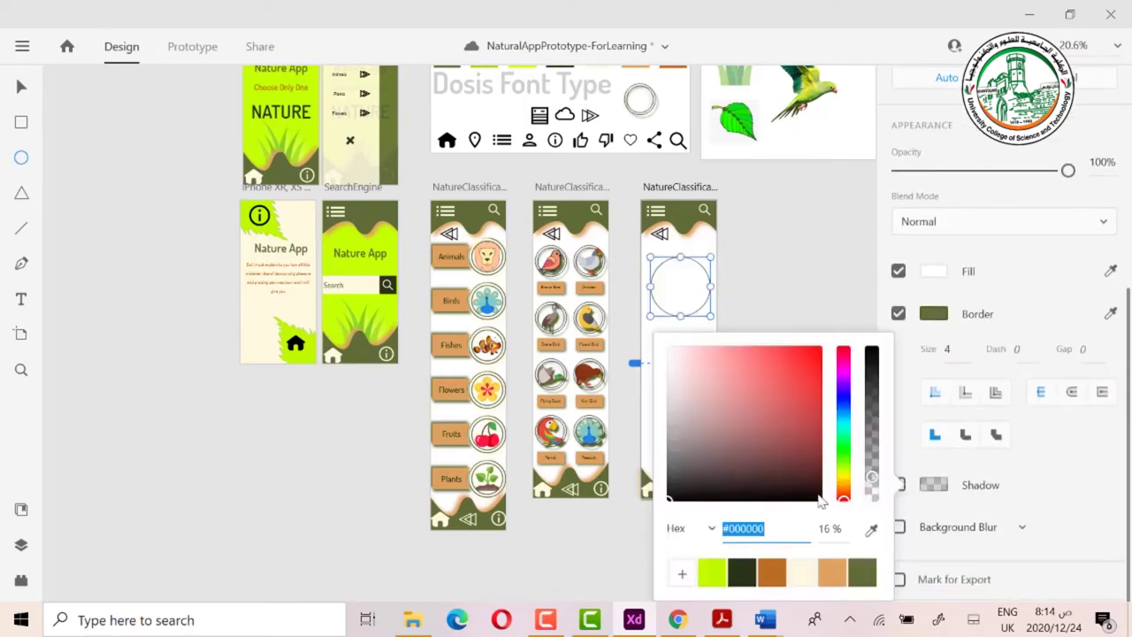
pyautogui.click(832, 573)
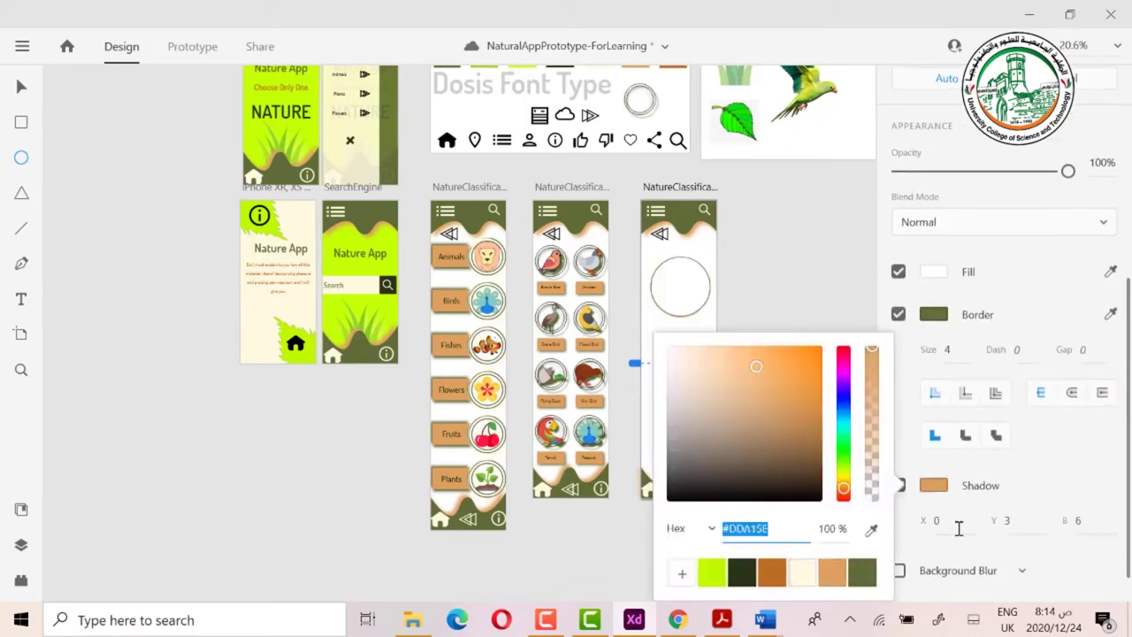
pyautogui.click(925, 521)
pyautogui.moveTo(923, 522); pyautogui.dragTo(1016, 524)
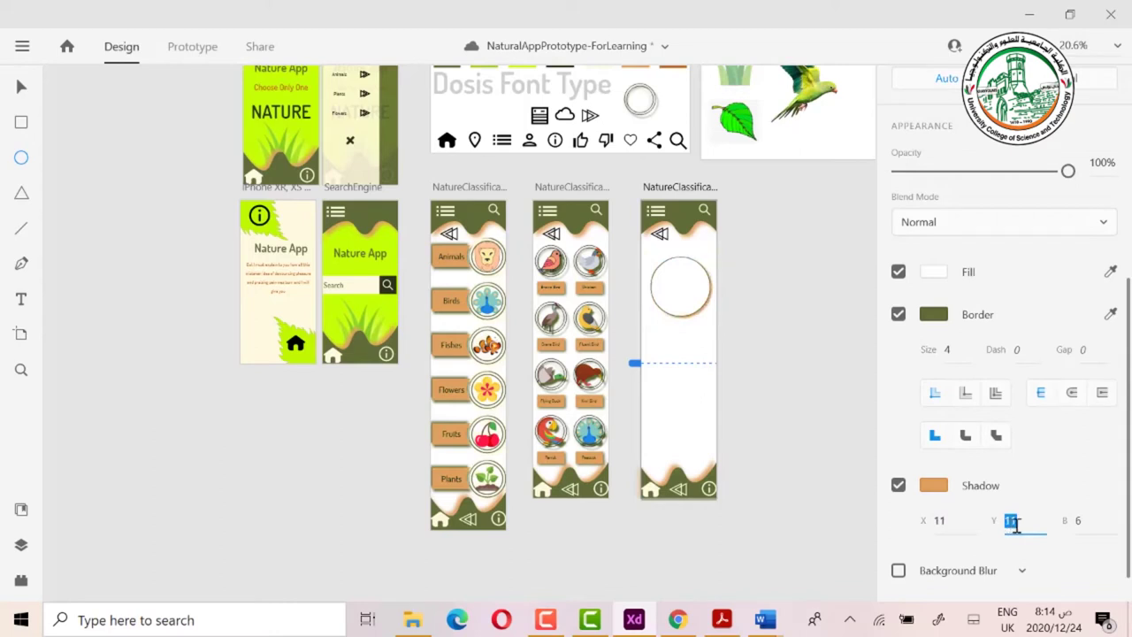
pyautogui.click(1075, 523)
pyautogui.press('Up')
pyautogui.press('Up')
pyautogui.press('Up')
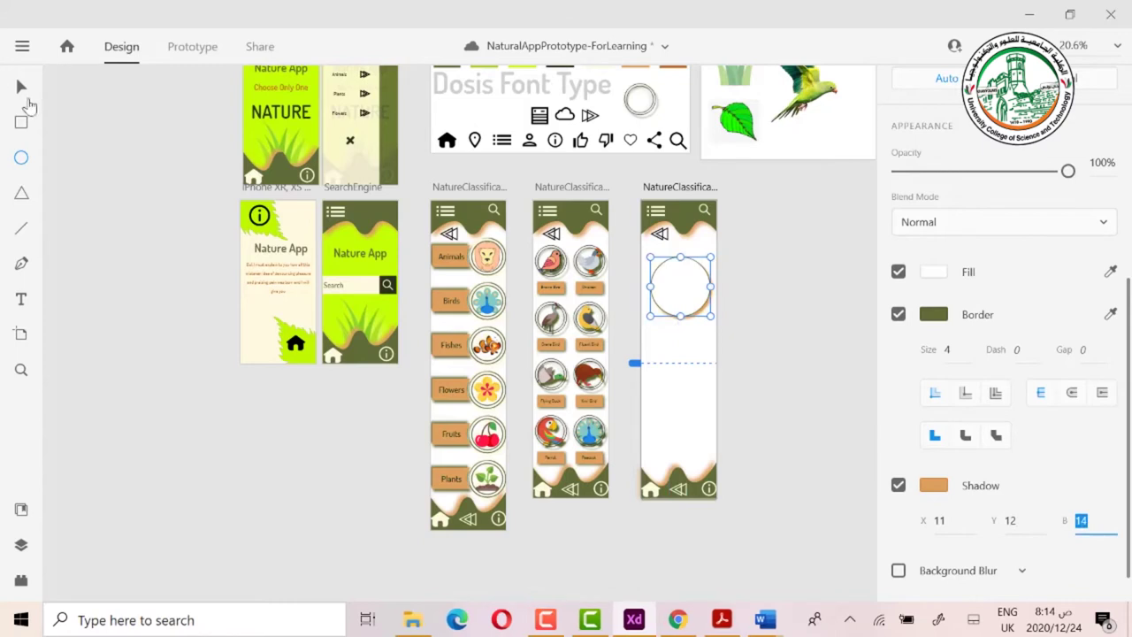
# Duplicate the circle slightly lower and set the copy's shadow offsets to X -10 and Y -11.
pyautogui.click(22, 87)
pyautogui.moveTo(685, 303); pyautogui.dragTo(687, 320)
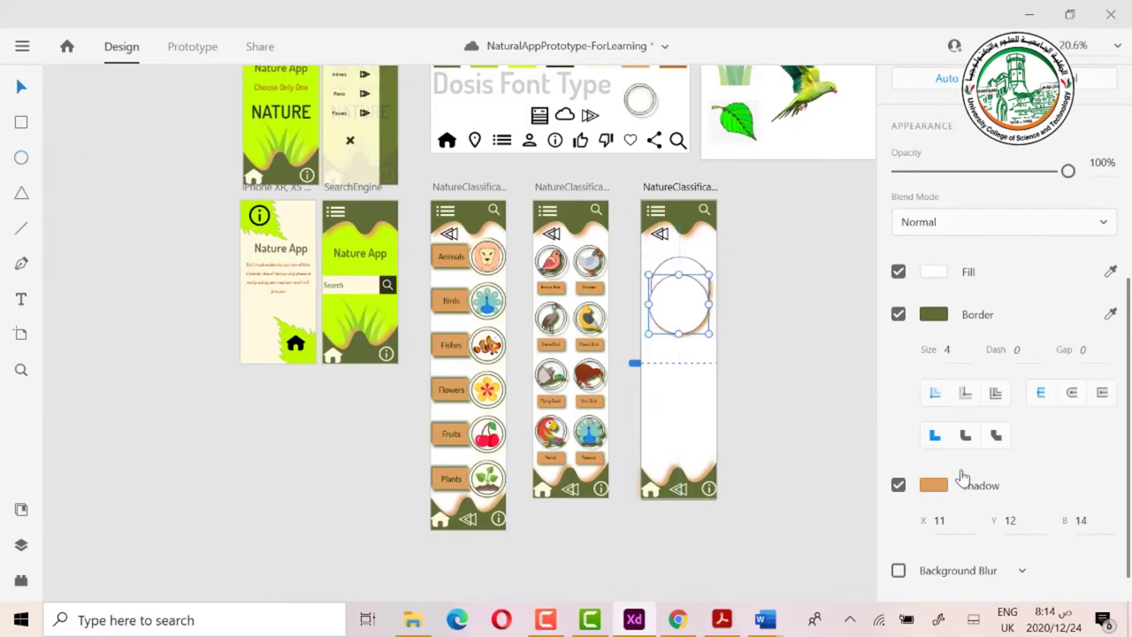
pyautogui.click(947, 518)
pyautogui.write('8')
pyautogui.press('Return')
pyautogui.write('6')
pyautogui.press('Return')
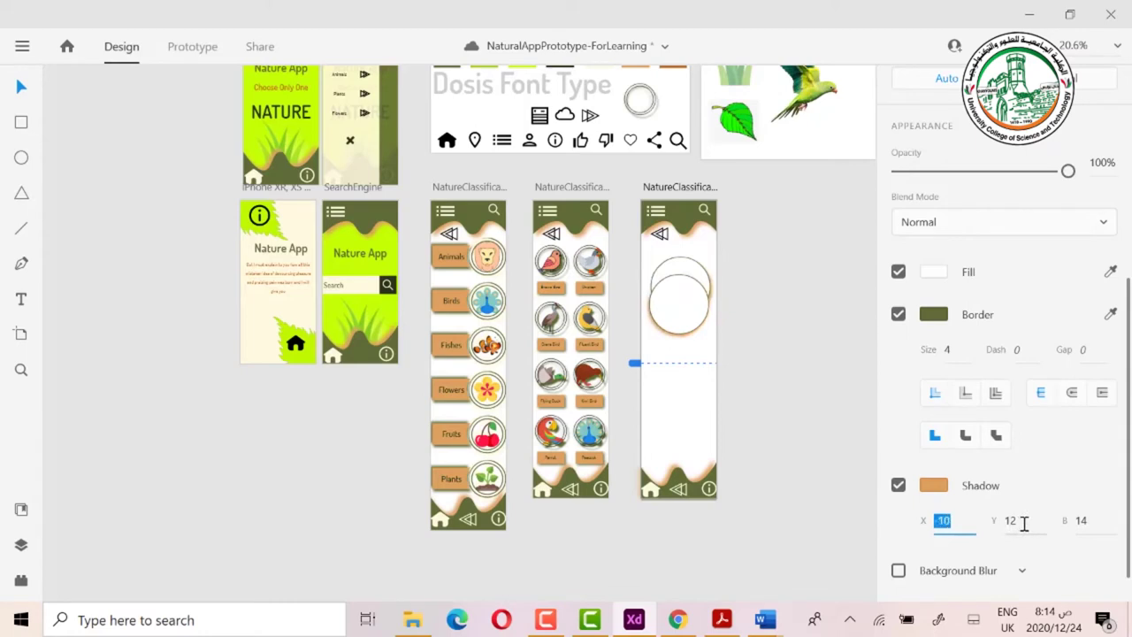
pyautogui.click(1024, 523)
pyautogui.write('11')
pyautogui.press('Return')
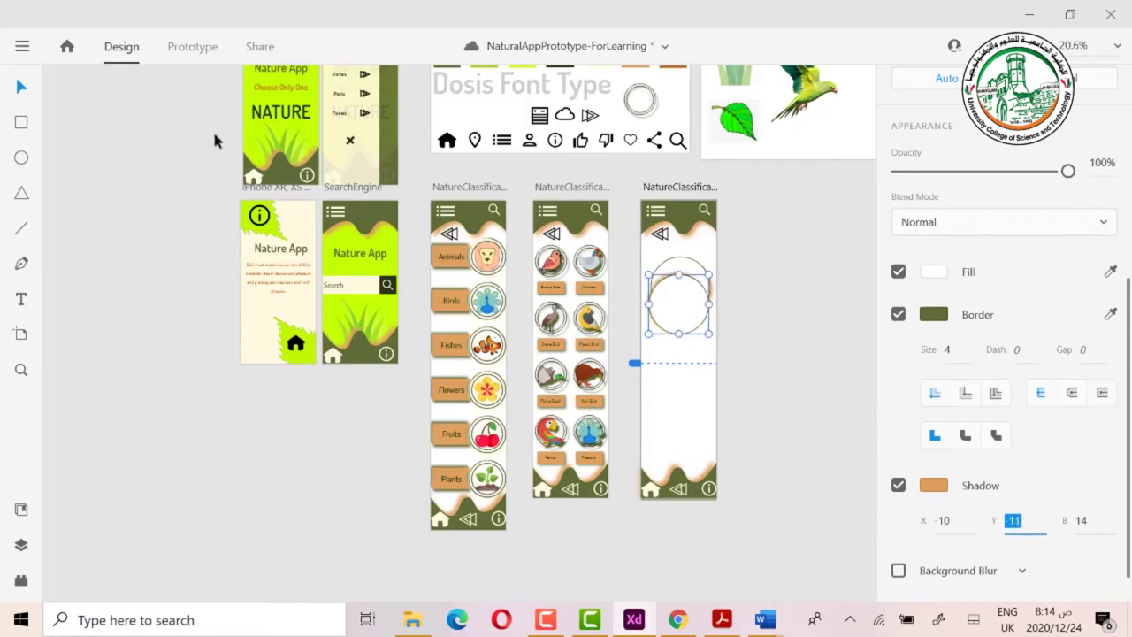
# Align the two circles exactly over each other, move them up below the header and group them.
pyautogui.moveTo(738, 248); pyautogui.dragTo(660, 322)
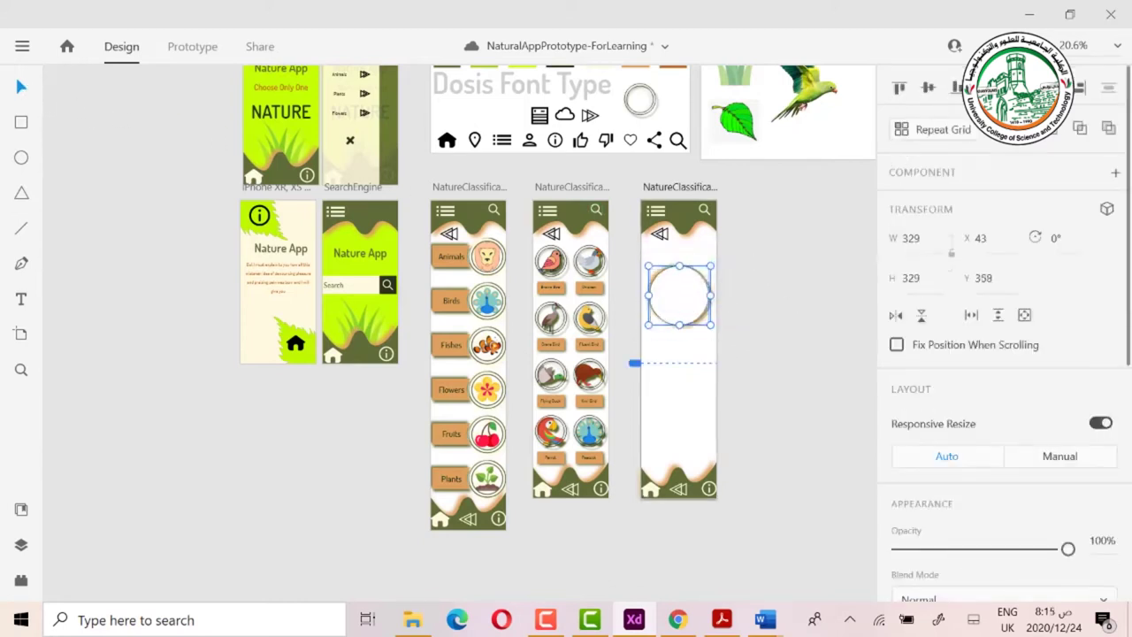
pyautogui.moveTo(687, 299); pyautogui.dragTo(680, 296)
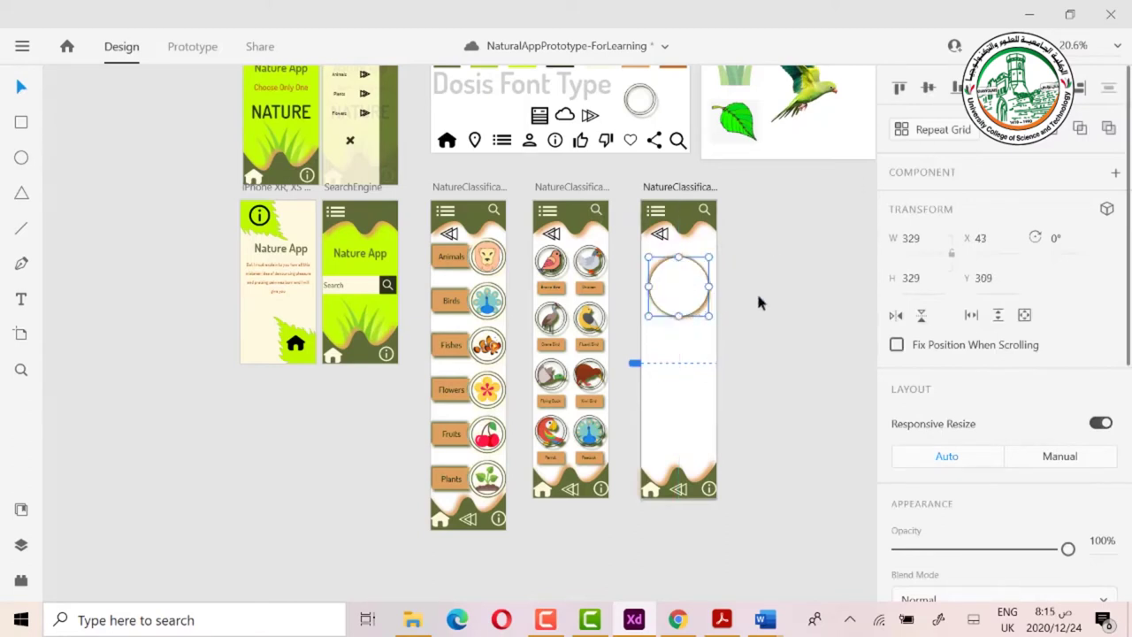
pyautogui.rightClick(678, 290)
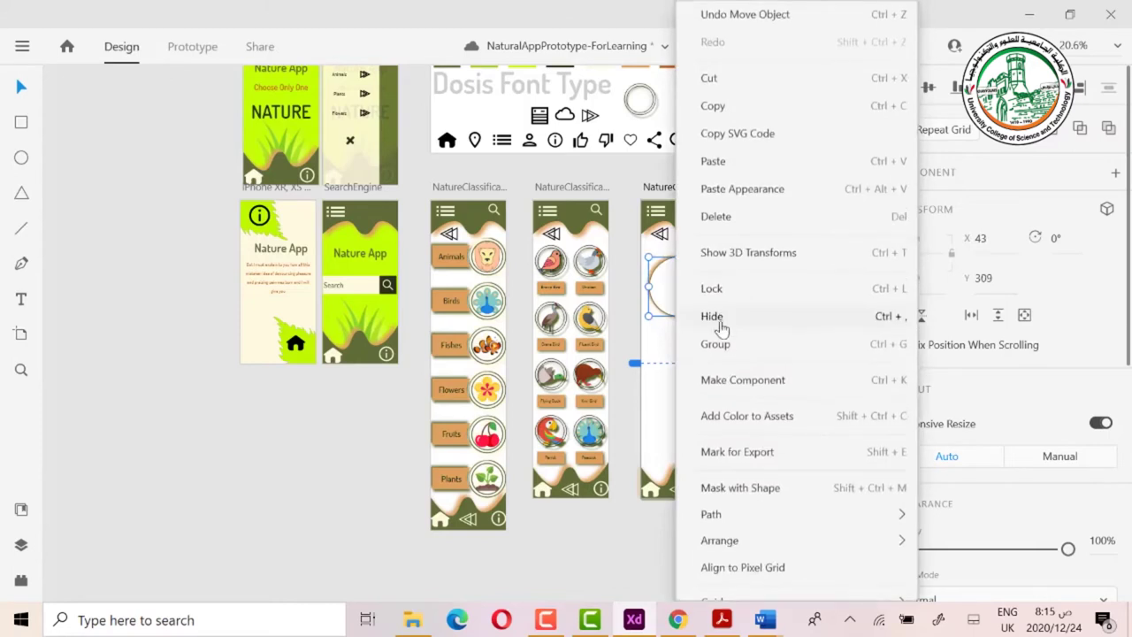
pyautogui.click(727, 340)
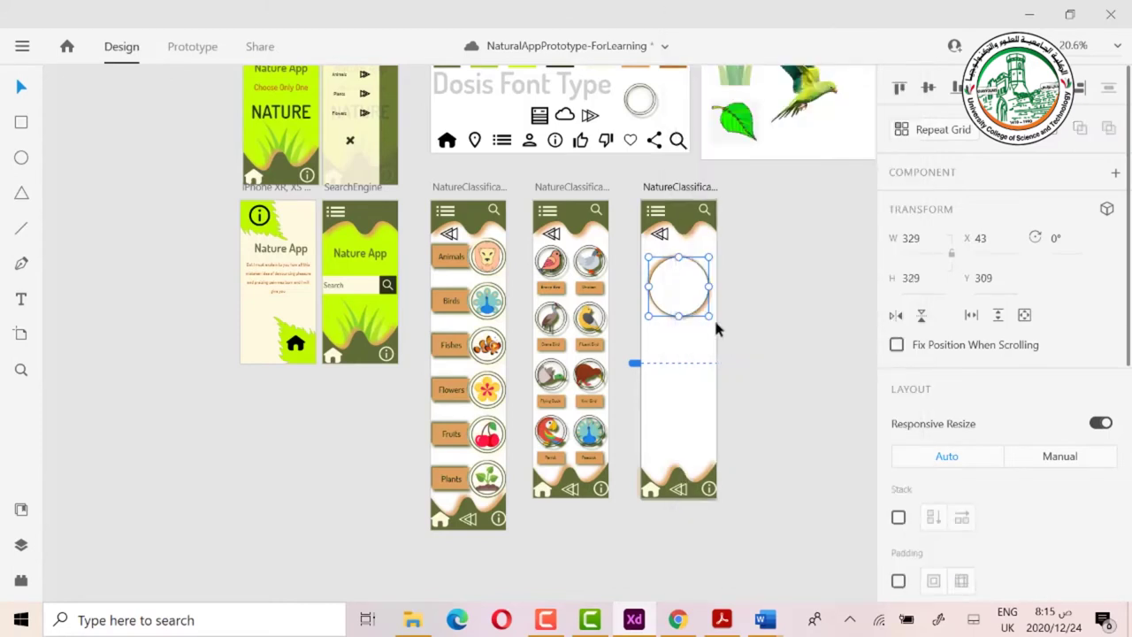
pyautogui.moveTo(682, 301)
pyautogui.mouseDown()
pyautogui.moveTo(684, 311)
pyautogui.moveTo(682, 296)
pyautogui.mouseUp()
pyautogui.click(768, 298)
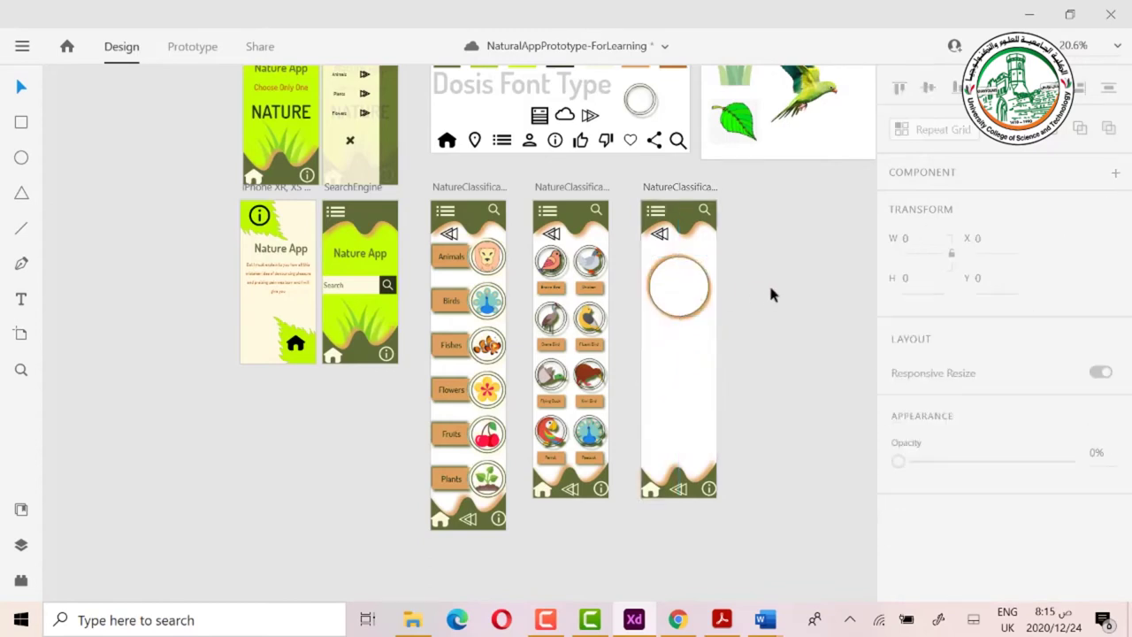
# Place the CraneBird.png image from the BirdesIcons folder inside the grouped circle.
pyautogui.click(412, 619)
pyautogui.scroll(-2, 400, 290)
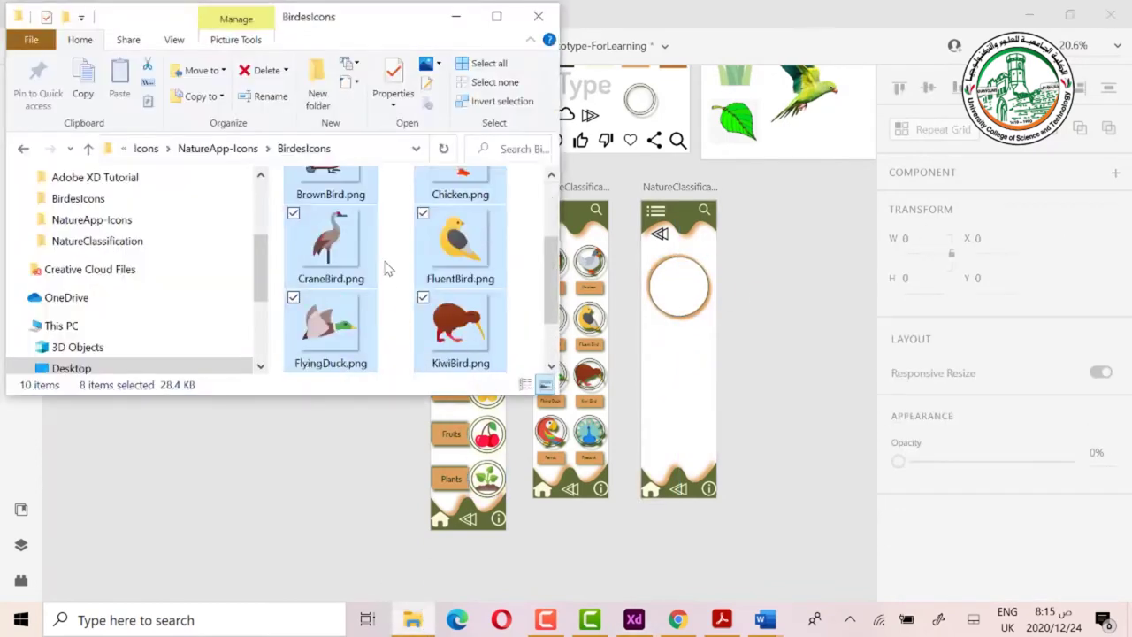
pyautogui.click(385, 269)
pyautogui.moveTo(334, 256); pyautogui.dragTo(679, 301)
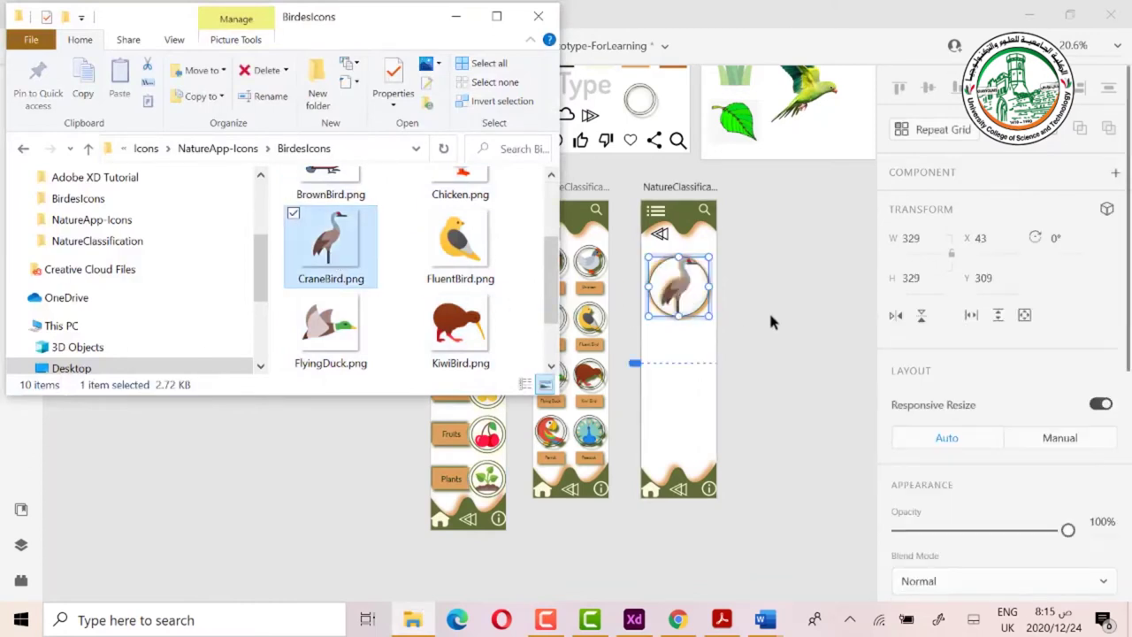
pyautogui.click(772, 303)
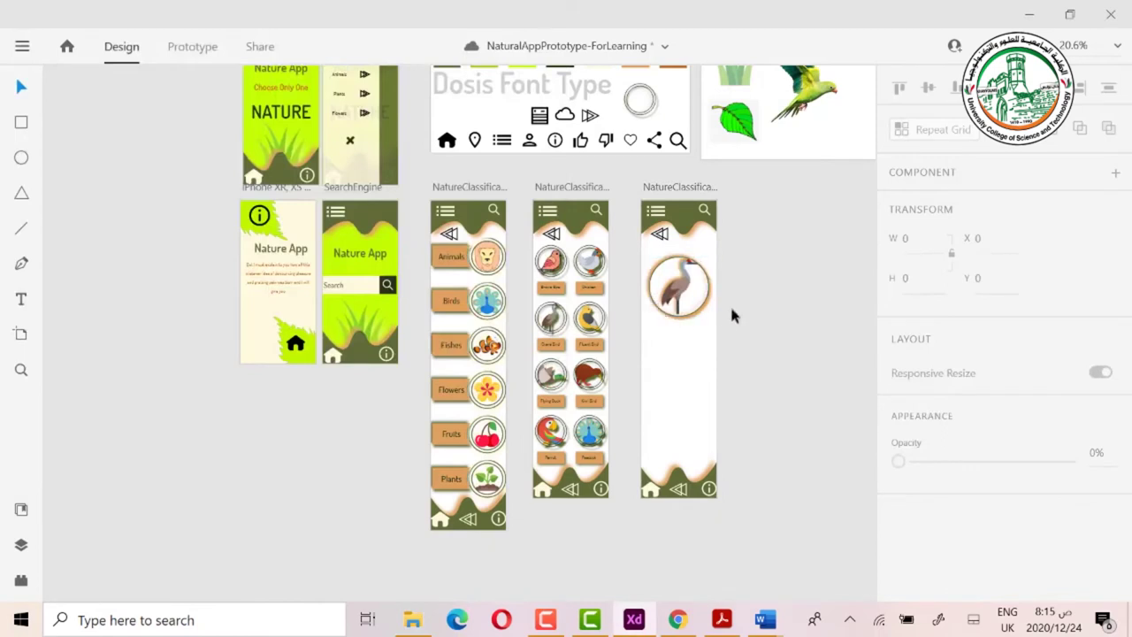
# Draw a full-width rectangle, 414 by 133 px, directly below the crane circle.
pyautogui.click(21, 122)
pyautogui.moveTo(642, 326); pyautogui.dragTo(723, 356)
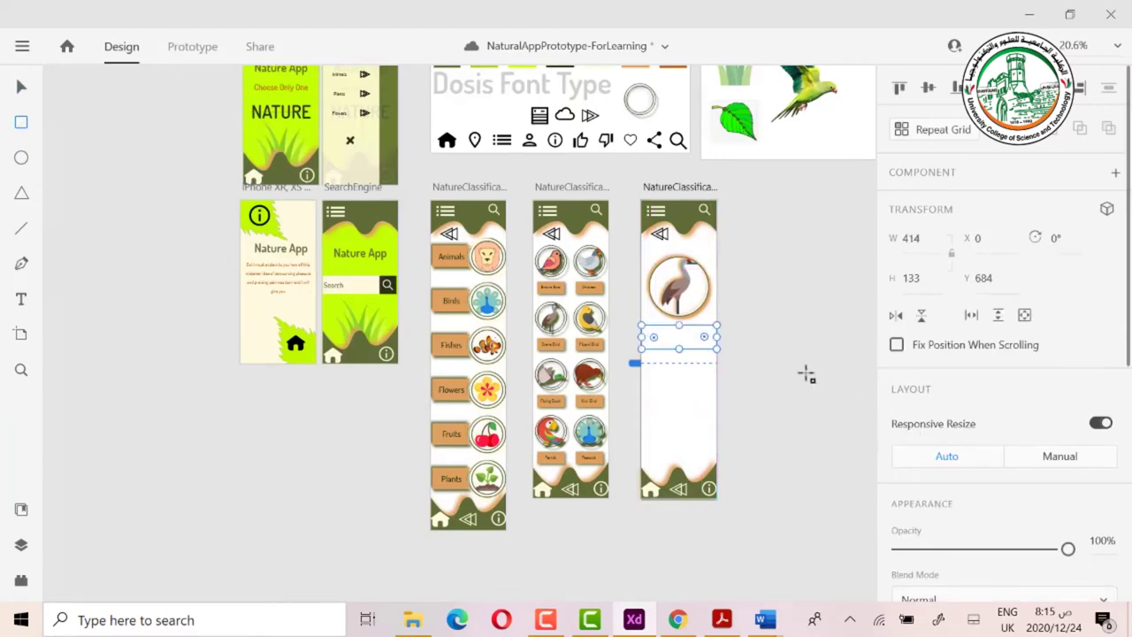
pyautogui.scroll(-2, 944, 458)
pyautogui.scroll(-2, 943, 457)
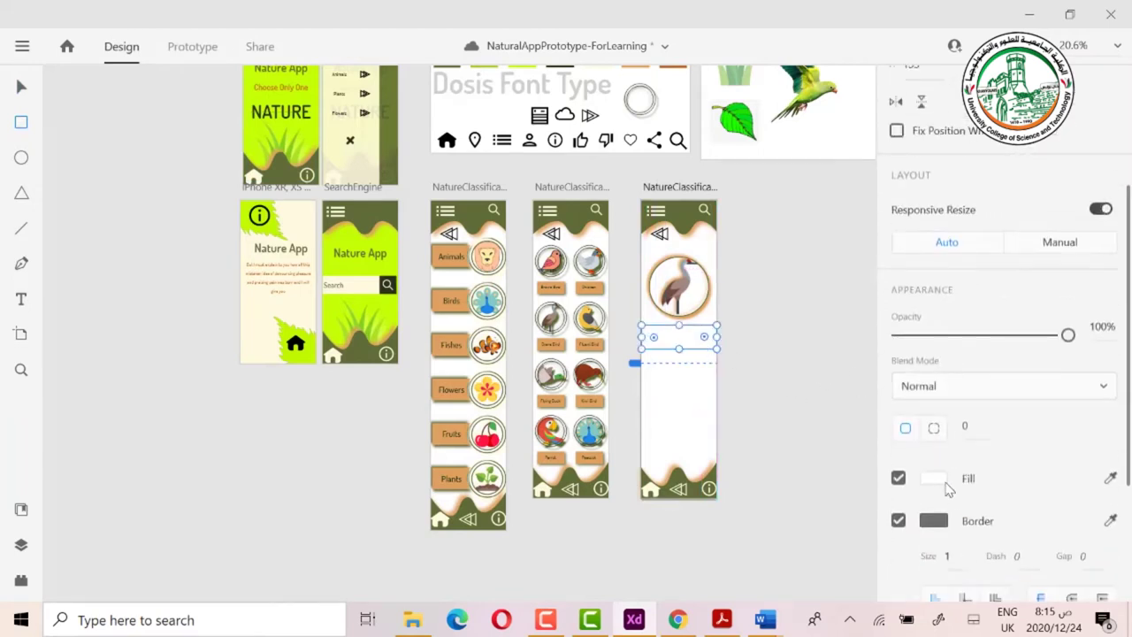
pyautogui.scroll(1, 522, 219)
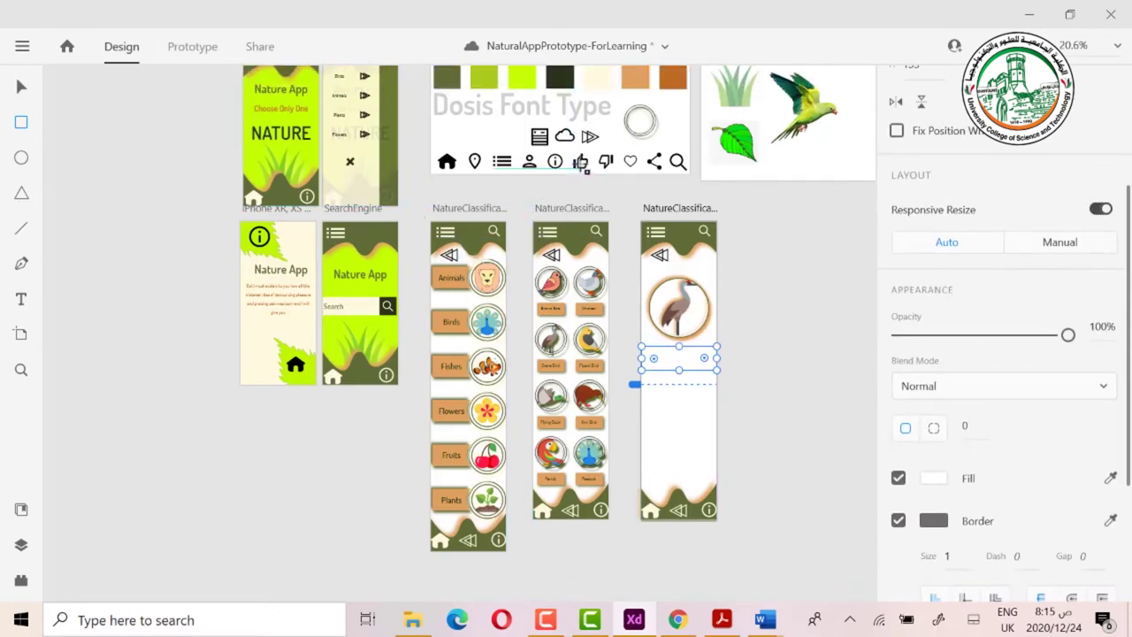
# Copy the thumbs-up, thumbs-down, heart and share icons from the Color artboard into a row inside the rectangle.
pyautogui.click(22, 90)
pyautogui.moveTo(584, 172); pyautogui.dragTo(653, 357)
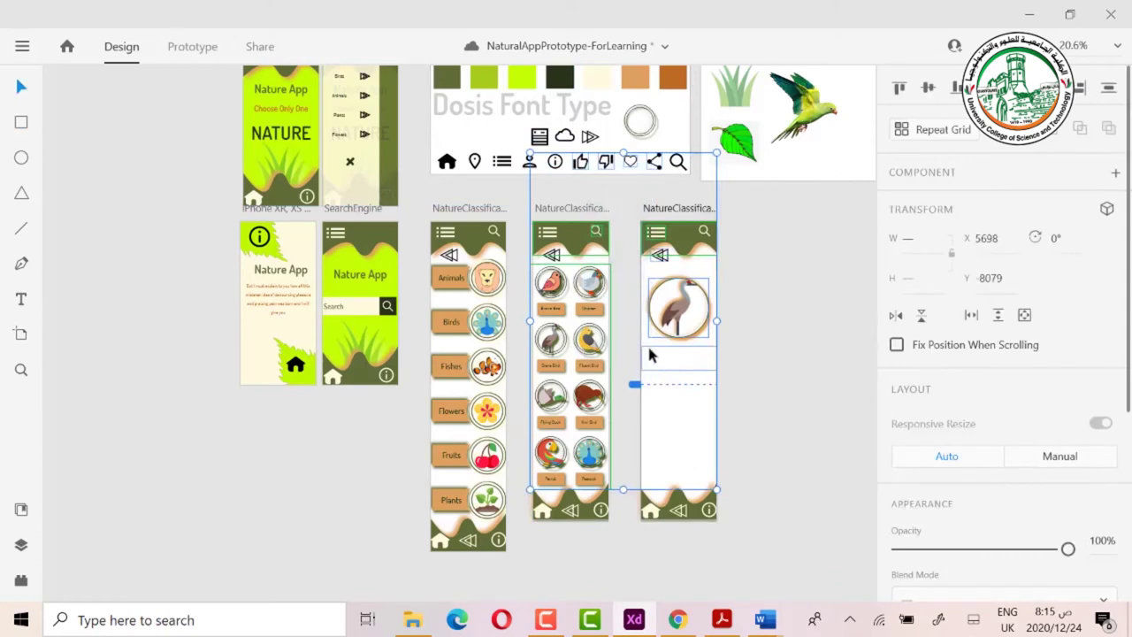
pyautogui.click(798, 305)
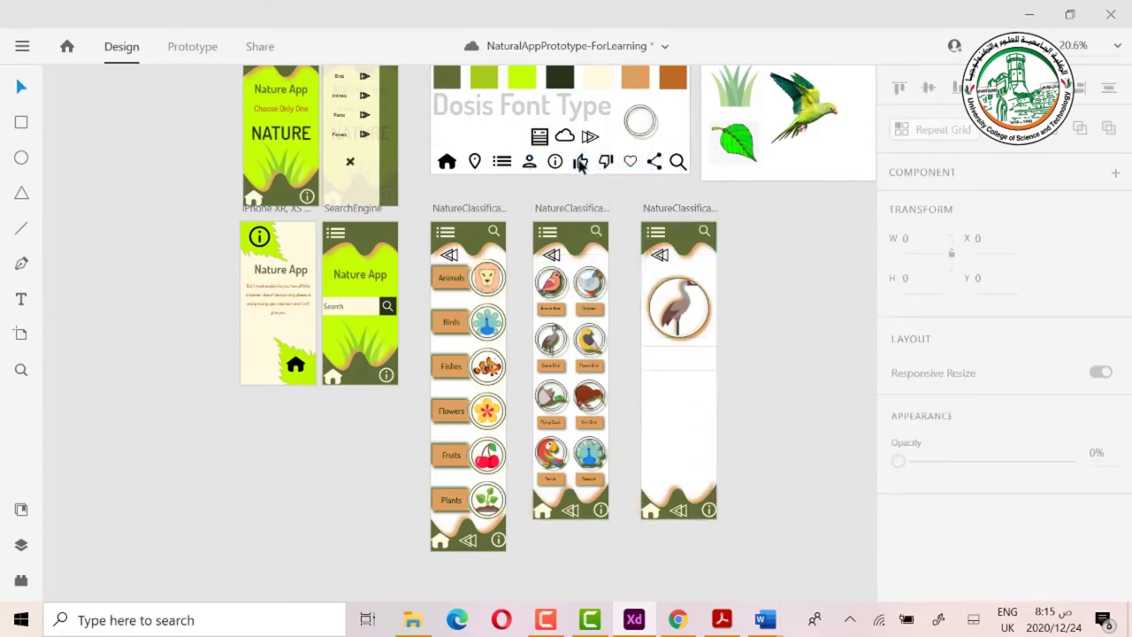
pyautogui.moveTo(581, 165); pyautogui.dragTo(653, 358)
pyautogui.moveTo(607, 168); pyautogui.dragTo(674, 357)
pyautogui.moveTo(630, 168); pyautogui.dragTo(686, 358)
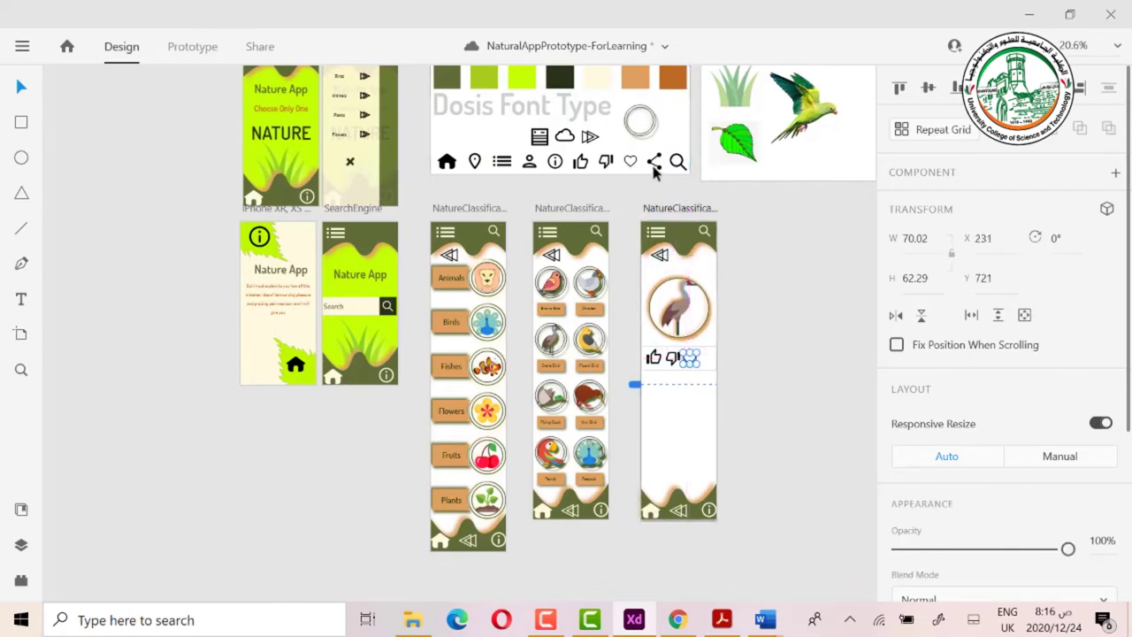
pyautogui.moveTo(654, 164); pyautogui.dragTo(646, 366)
# Try to align the icons and the rectangle to the right.
pyautogui.hotkey('ctrl', 'shift', 'Right')
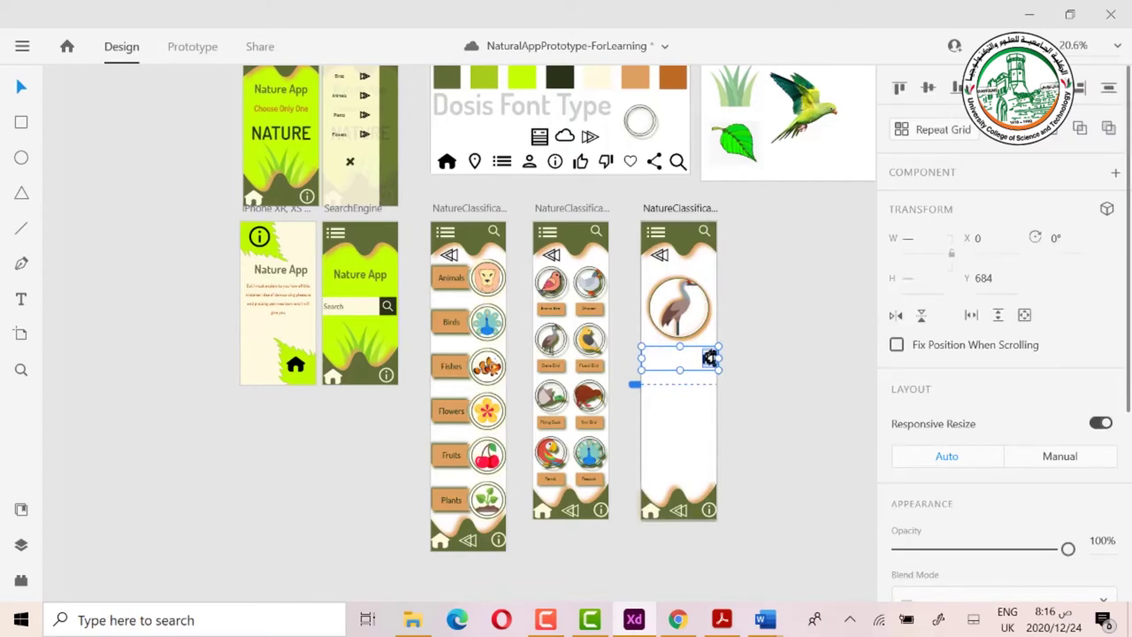
pyautogui.moveTo(709, 358); pyautogui.dragTo(710, 358)
pyautogui.click(725, 373)
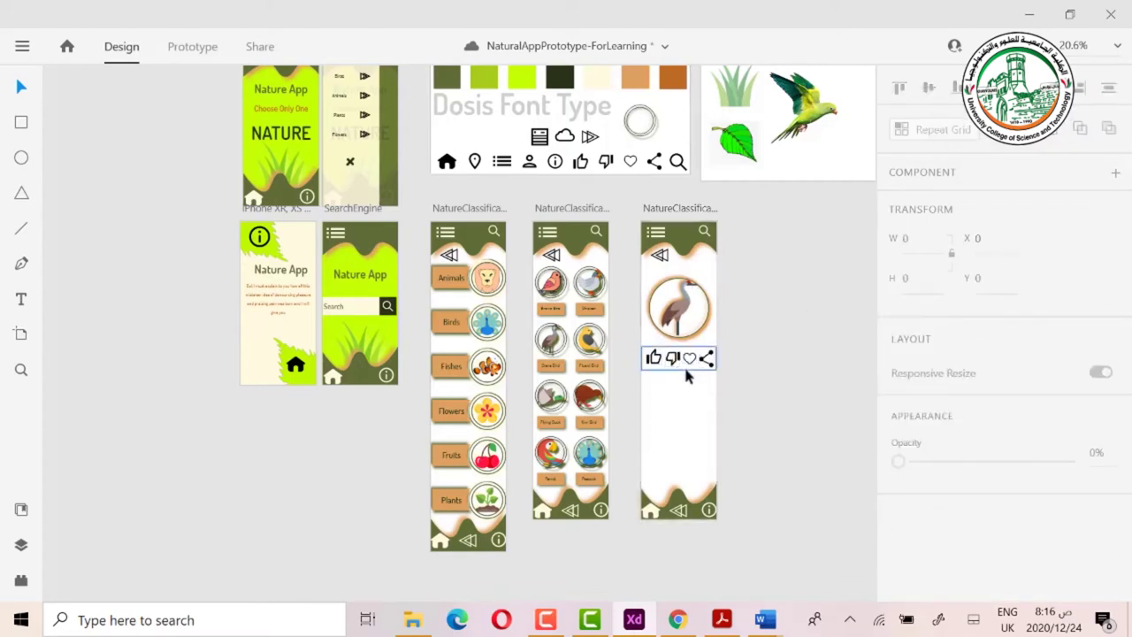
# Move the rectangle down out of the icons' way and align the four icons by their vertical middles.
pyautogui.click(685, 385)
pyautogui.moveTo(749, 357); pyautogui.dragTo(637, 362)
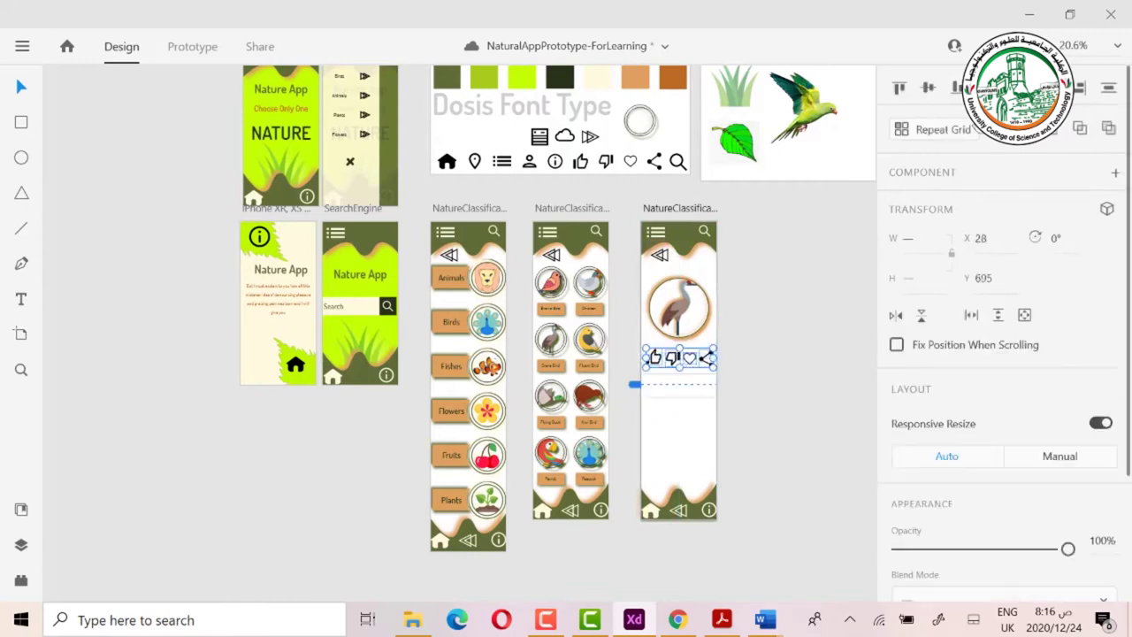
pyautogui.click(928, 90)
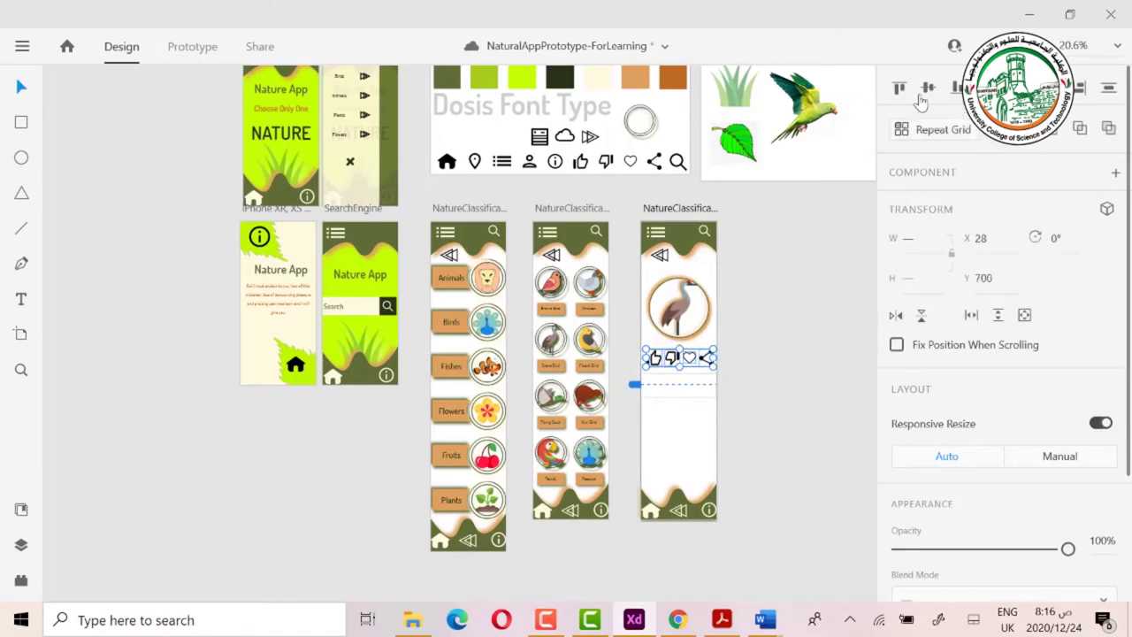
pyautogui.click(745, 358)
pyautogui.moveTo(732, 349); pyautogui.dragTo(646, 363)
# Move the rectangle back up behind the row of four icons and fine-tune its vertical position.
pyautogui.click(687, 383)
pyautogui.click(775, 351)
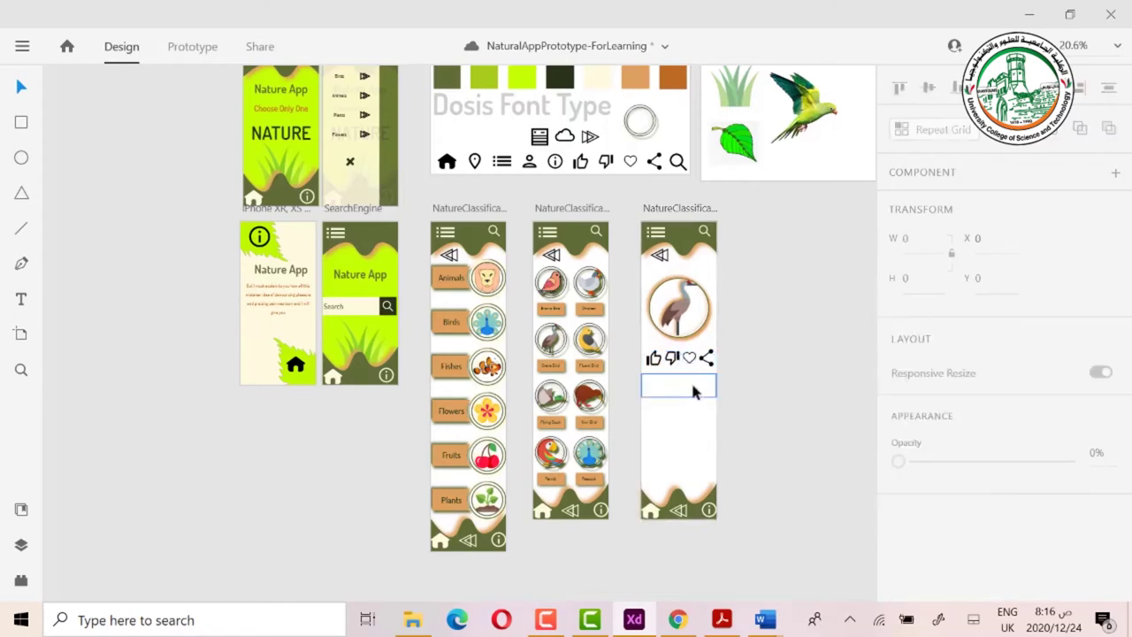
pyautogui.moveTo(693, 394); pyautogui.dragTo(693, 369)
pyautogui.click(798, 367)
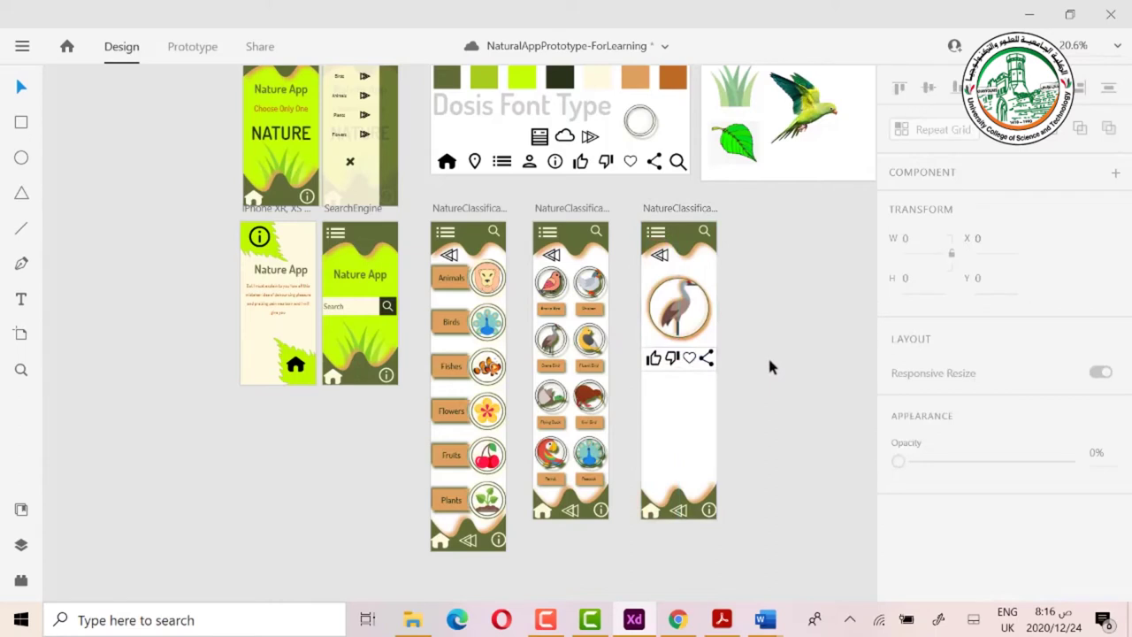
pyautogui.click(696, 372)
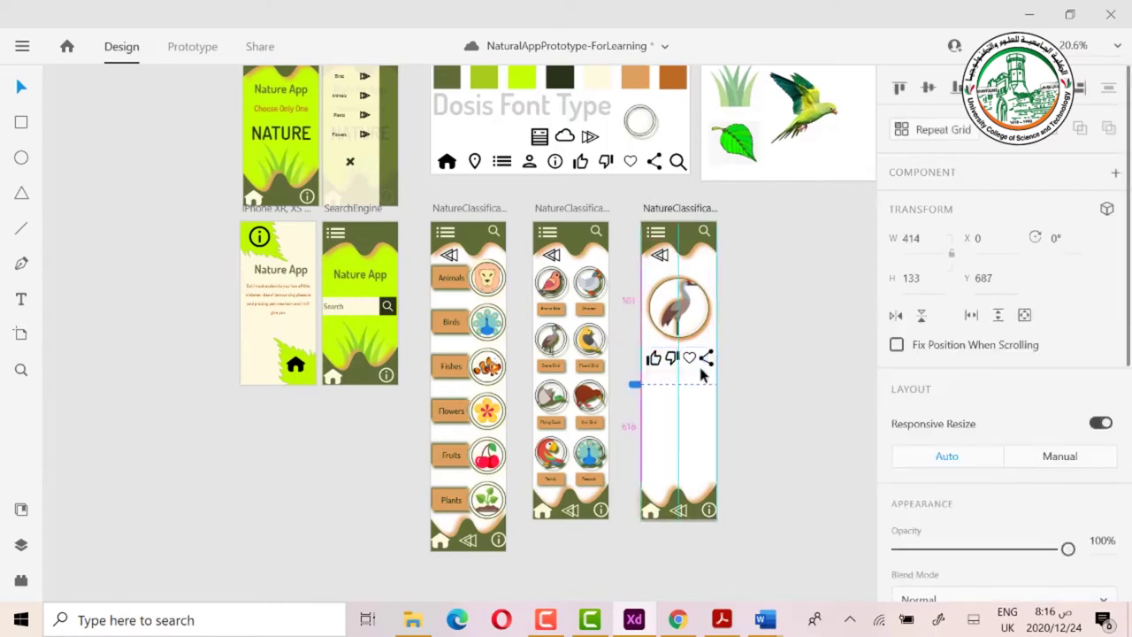
pyautogui.click(743, 374)
# Remove the border from the rectangle behind the like, dislike, favourite and share icons.
pyautogui.click(708, 366)
pyautogui.scroll(-4, 958, 416)
pyautogui.click(897, 314)
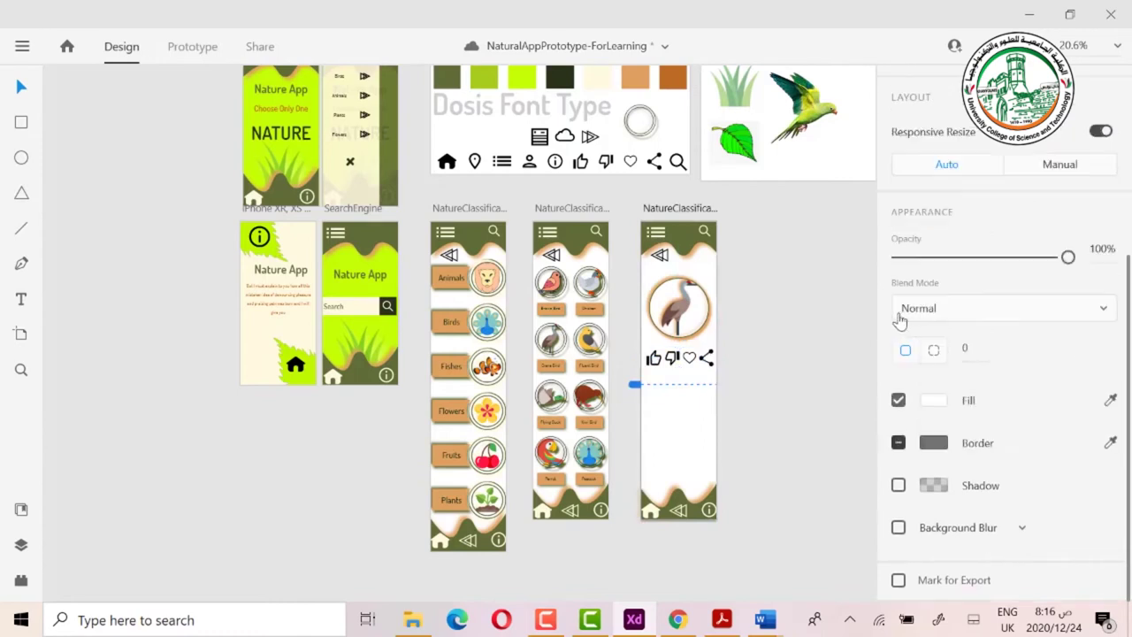
pyautogui.press('Escape')
pyautogui.click(763, 369)
# Fill the rectangle behind the icon row with the saved cream colour #FEFAE0.
pyautogui.click(684, 370)
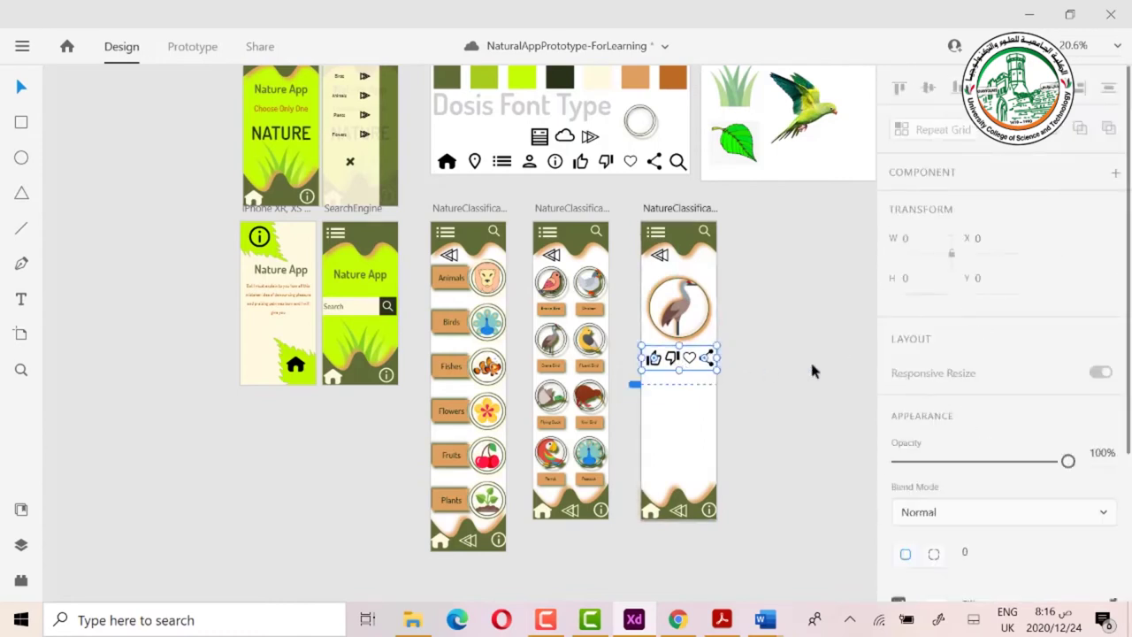
pyautogui.scroll(-3, 929, 361)
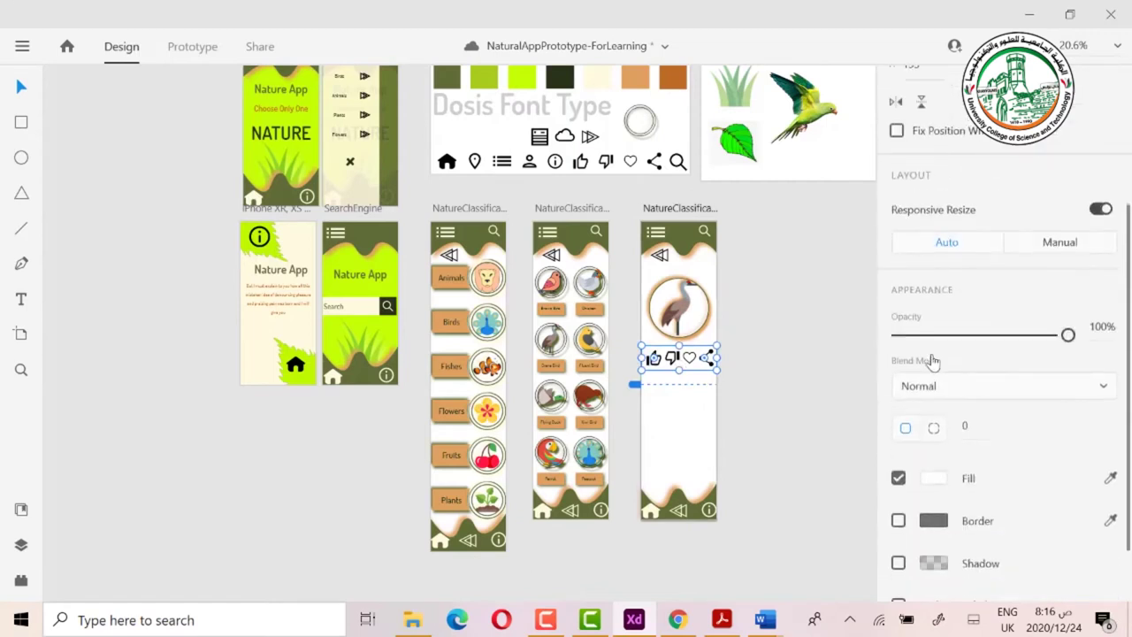
pyautogui.click(933, 478)
pyautogui.click(802, 573)
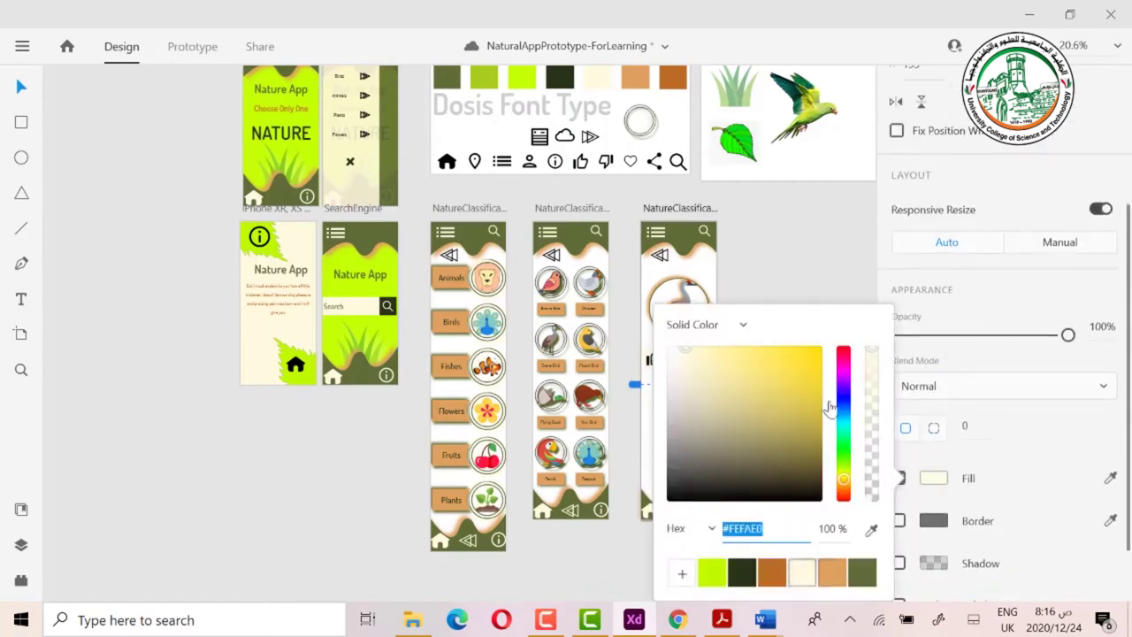
pyautogui.click(786, 257)
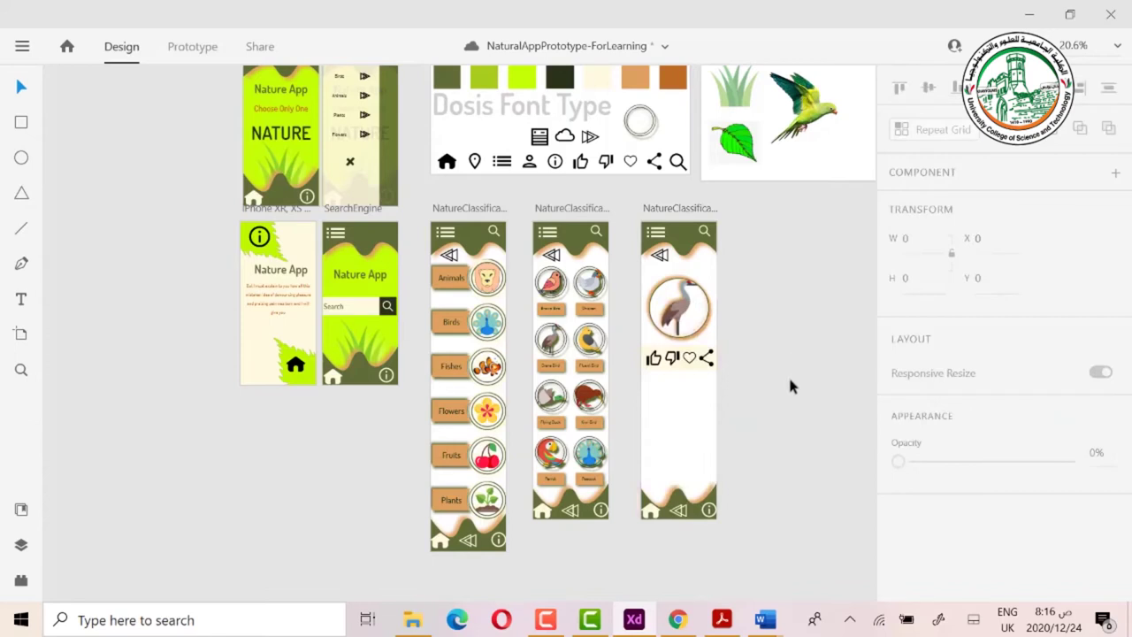
# Draw a rectangle about 346 by 97 below the icon row and a second one about 94 by 117 just outside the artboard.
pyautogui.scroll(-2, 790, 360)
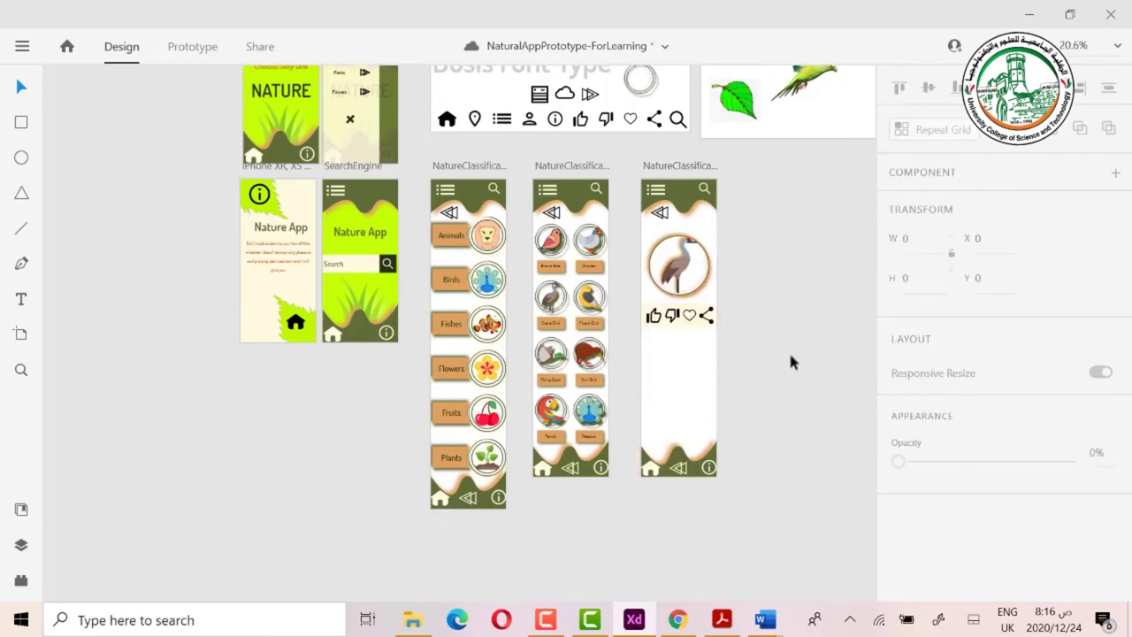
pyautogui.click(22, 123)
pyautogui.moveTo(648, 329); pyautogui.dragTo(710, 344)
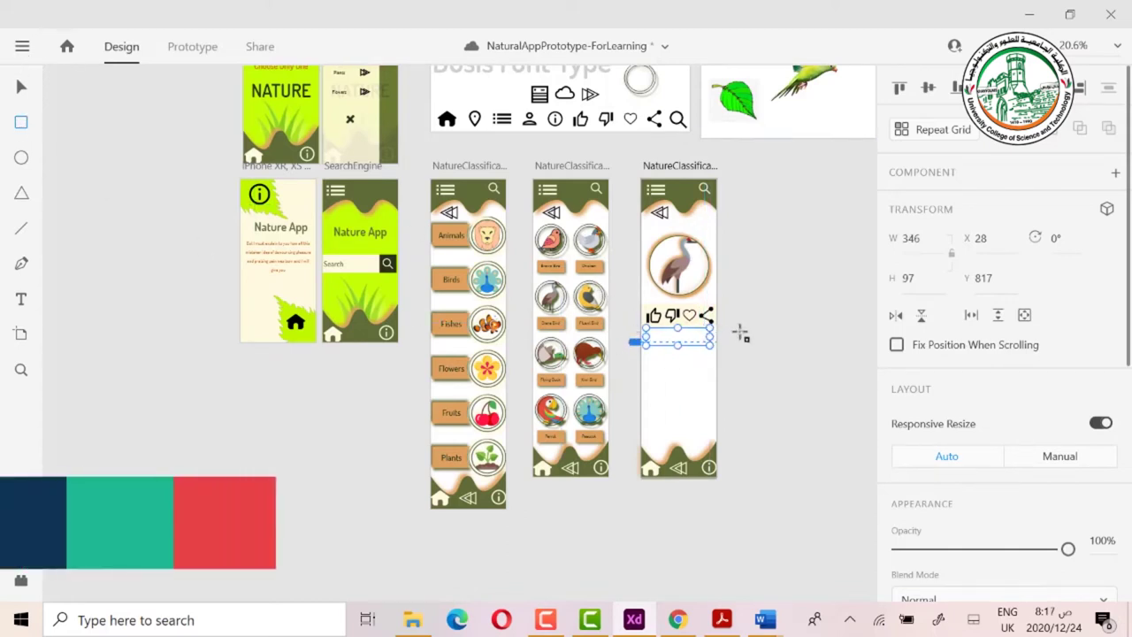
pyautogui.moveTo(723, 330); pyautogui.dragTo(739, 348)
# Set both new rectangles' height to 100, narrow the wide one to about 305 and place them side by side below the icon row.
pyautogui.click(21, 87)
pyautogui.click(658, 345)
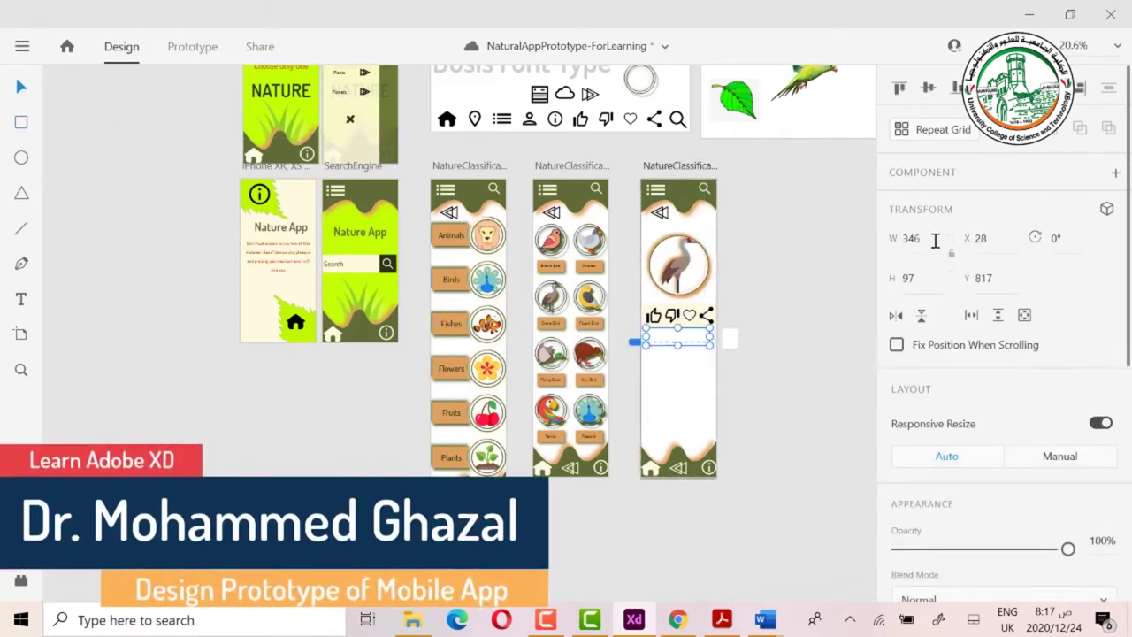
pyautogui.click(730, 342)
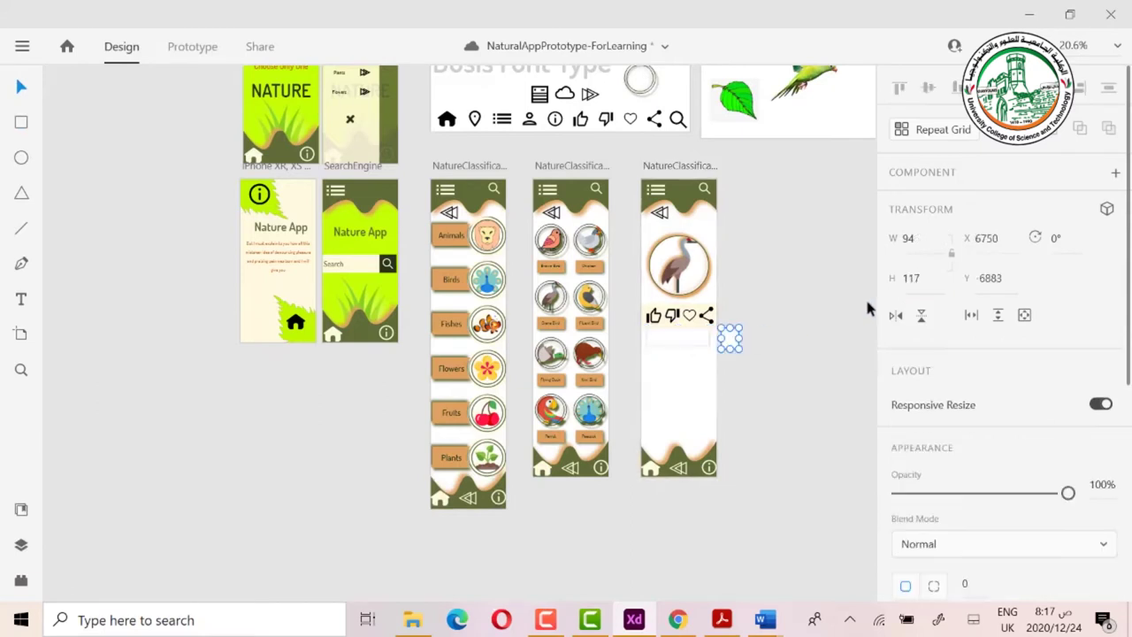
pyautogui.click(911, 279)
pyautogui.click(701, 336)
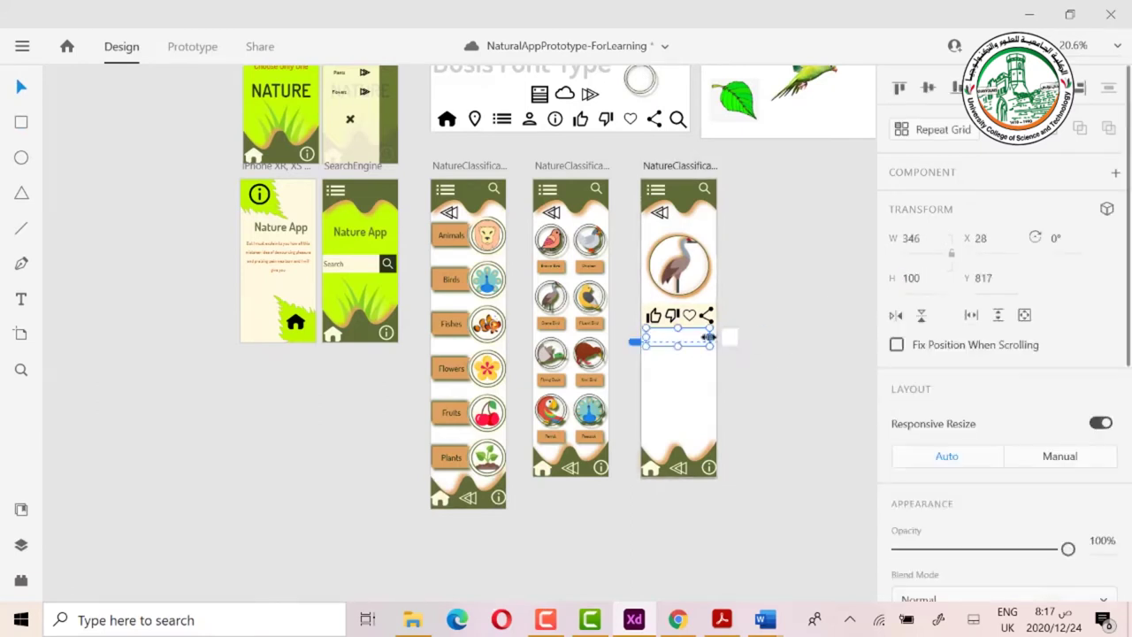
pyautogui.moveTo(733, 339); pyautogui.dragTo(668, 359)
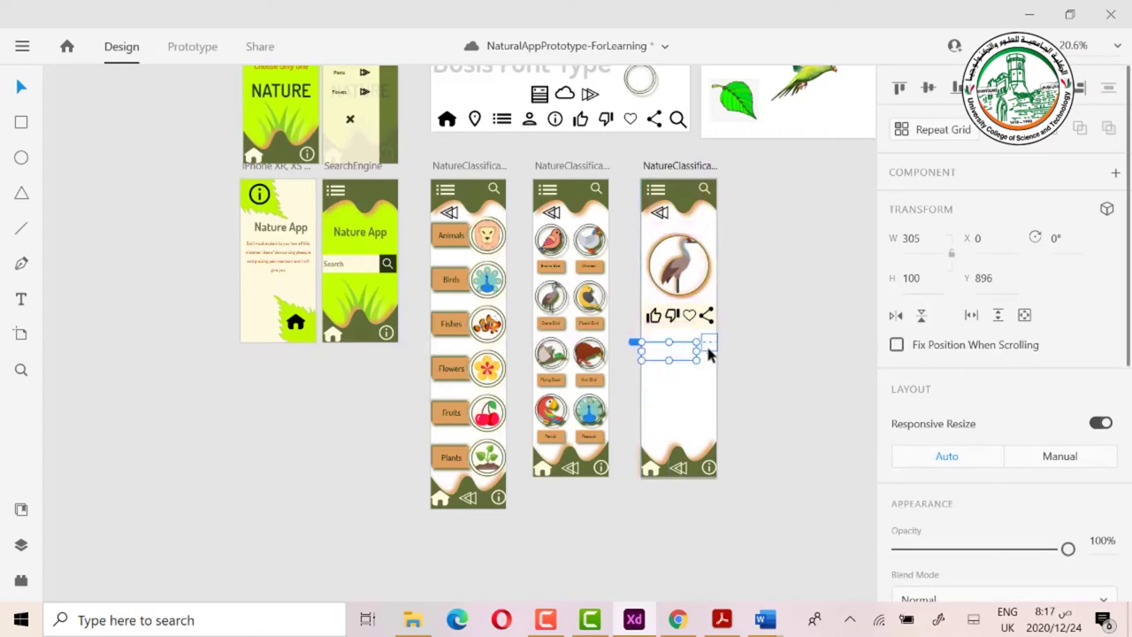
# Fill the small rectangle beside the wide one with the saved very dark green colour.
pyautogui.scroll(-5, 973, 372)
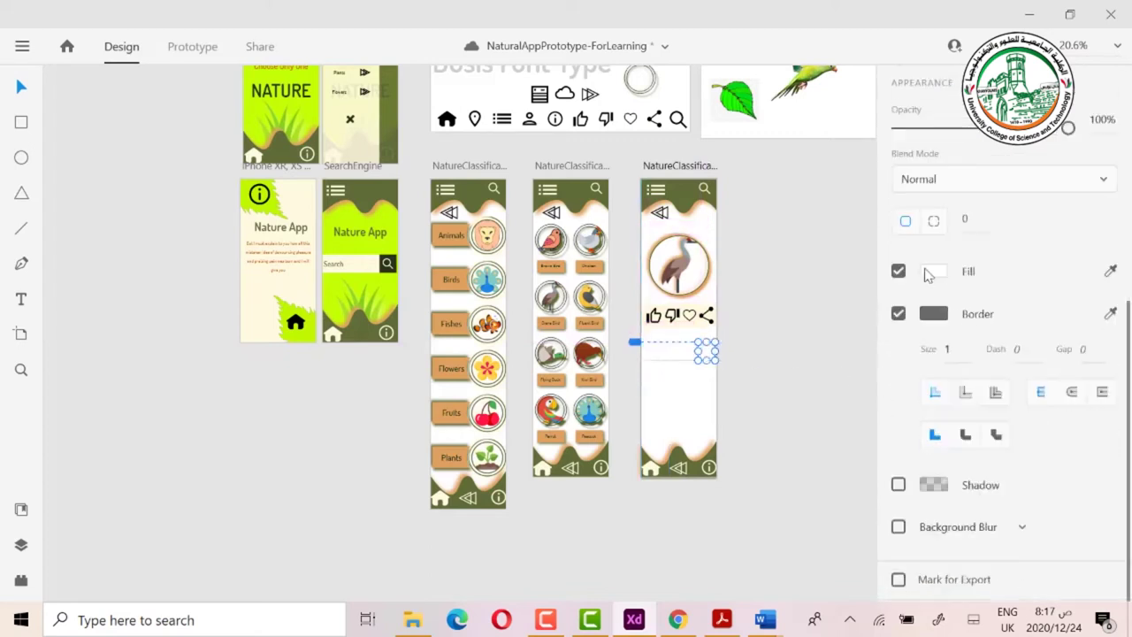
pyautogui.click(933, 271)
pyautogui.click(741, 392)
pyautogui.click(780, 424)
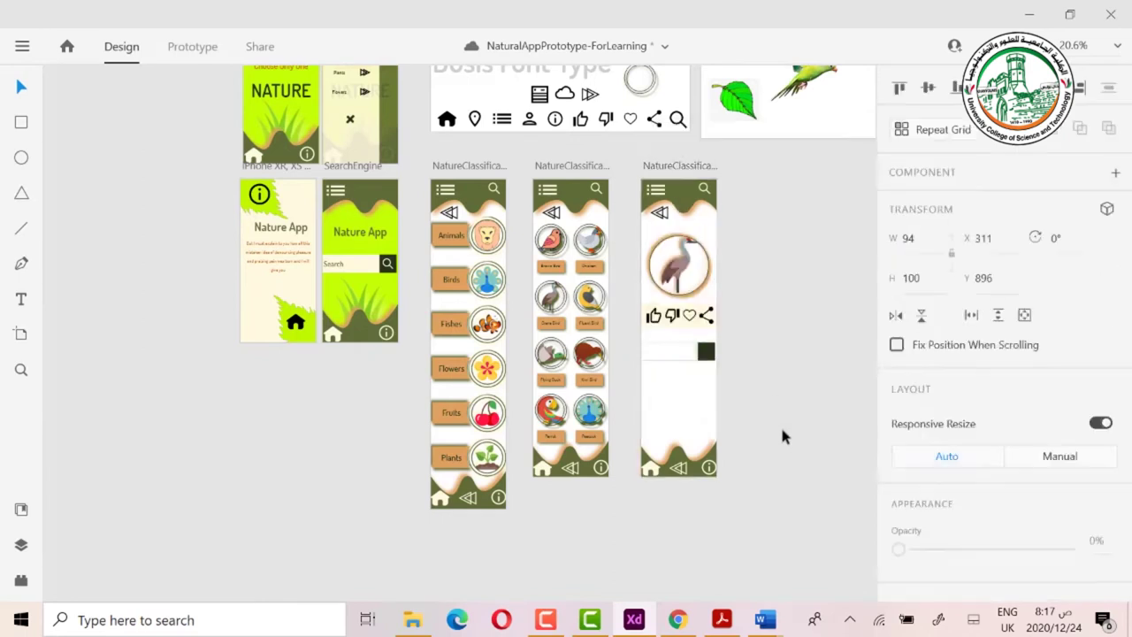
# Copy the location pin icon from the Color artboard onto the dark rectangle and give it a light fill.
pyautogui.click(705, 352)
pyautogui.scroll(2, 736, 270)
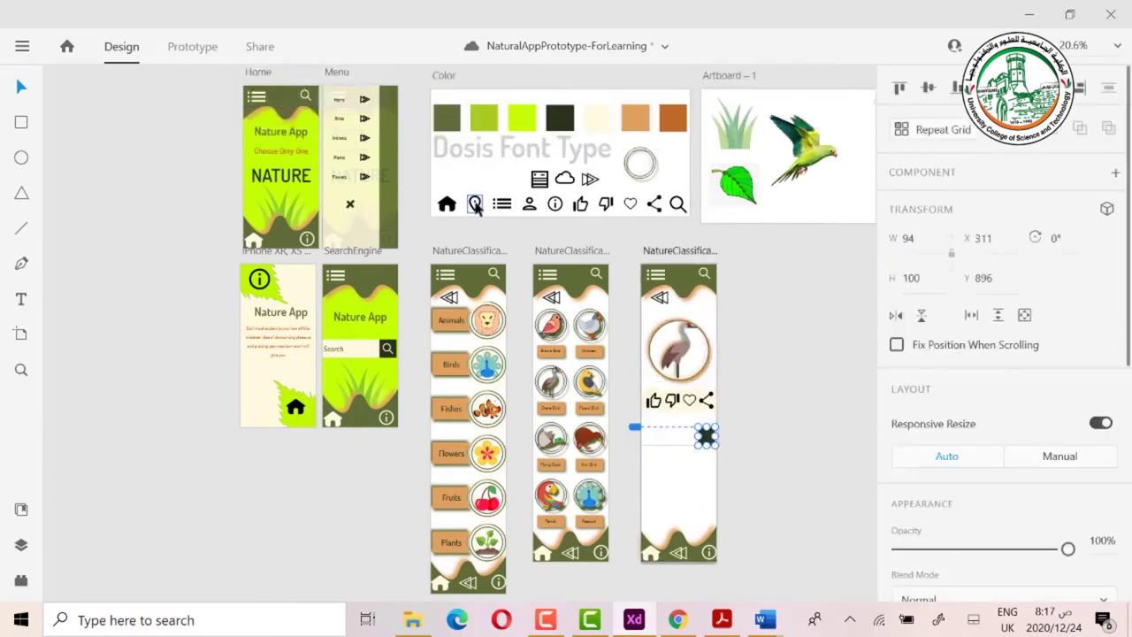
pyautogui.press('alt')
pyautogui.moveTo(475, 205); pyautogui.dragTo(707, 435)
pyautogui.scroll(-5, 978, 449)
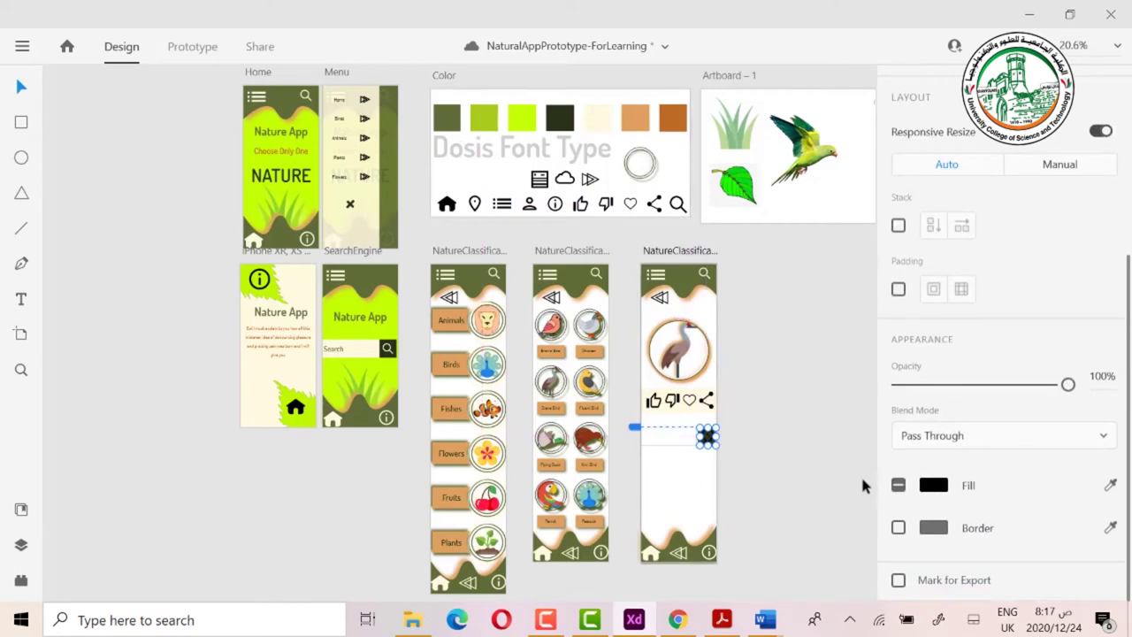
pyautogui.click(739, 442)
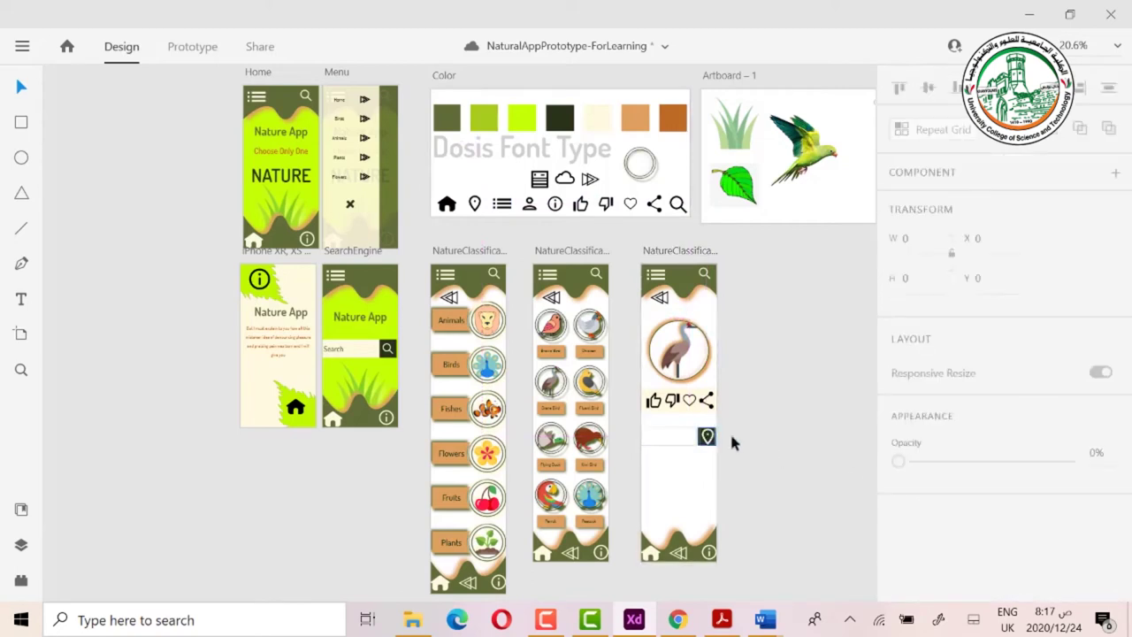
# Add the text "Location" and place it inside the wide rectangle next to the pin icon.
pyautogui.click(666, 440)
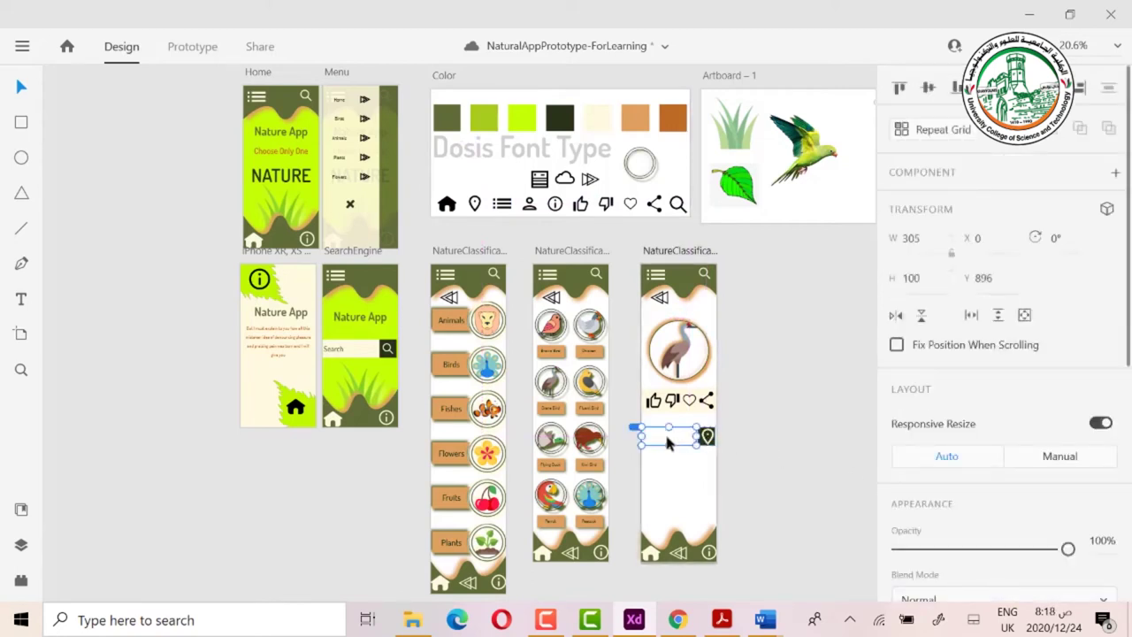
pyautogui.click(21, 299)
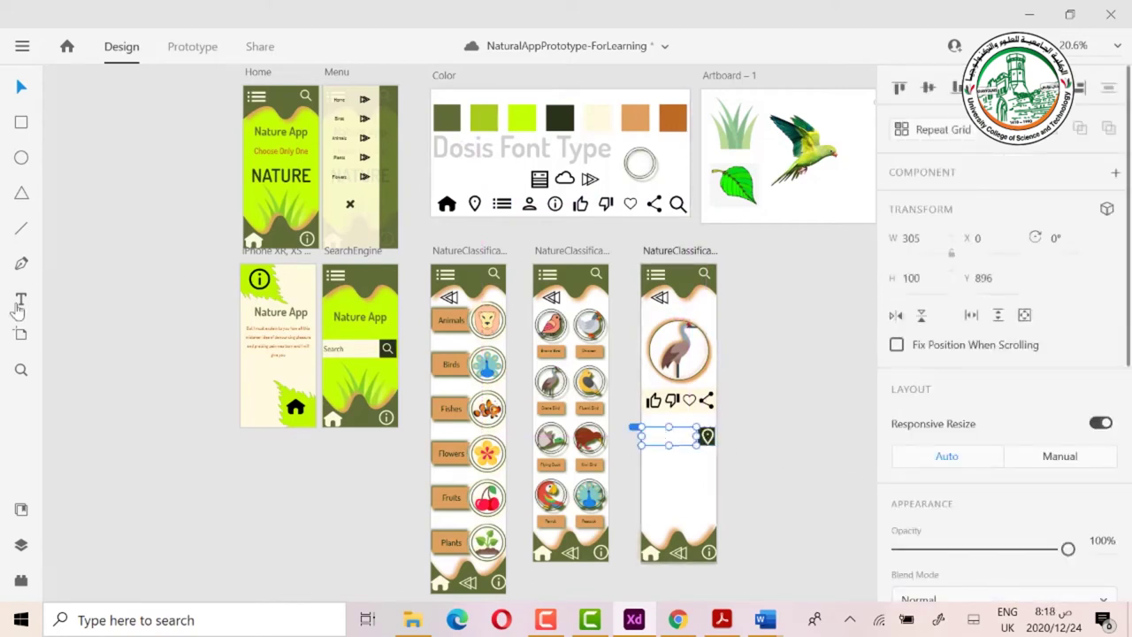
pyautogui.click(650, 441)
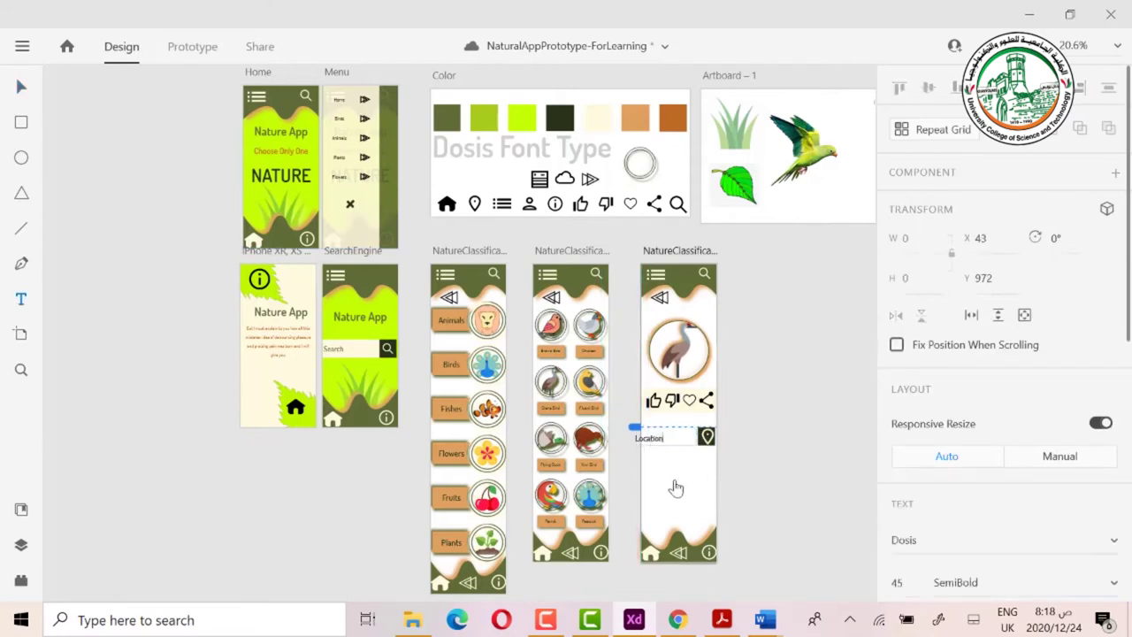
pyautogui.click(648, 439)
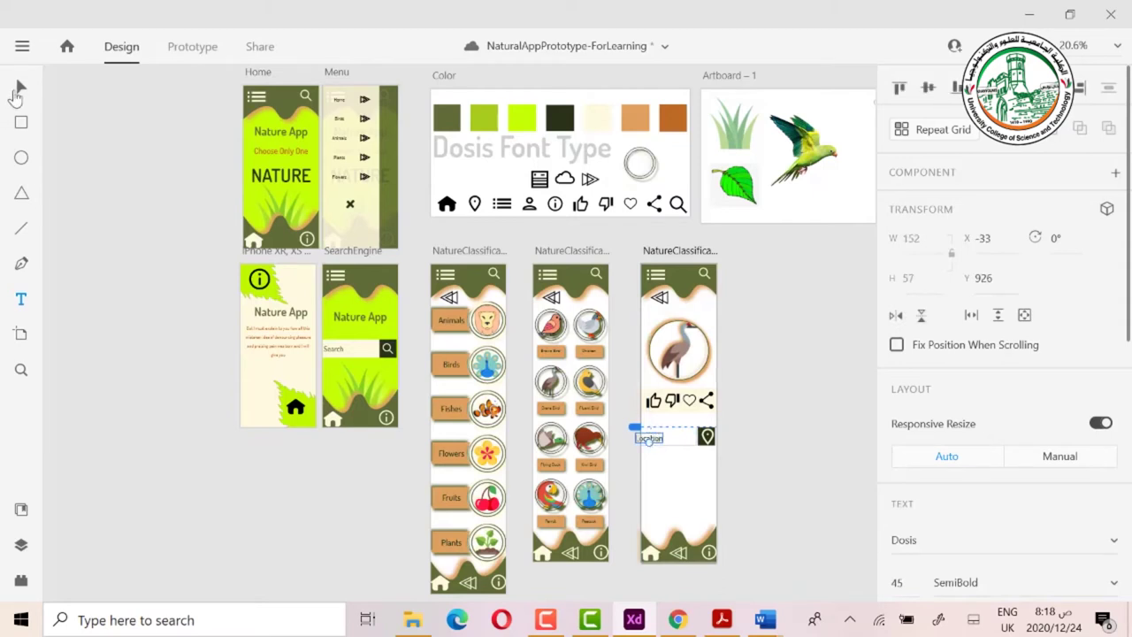
pyautogui.click(22, 89)
pyautogui.moveTo(657, 434); pyautogui.dragTo(672, 440)
# Fill the wide rectangle behind the Location text with the saved bright lime green.
pyautogui.click(666, 449)
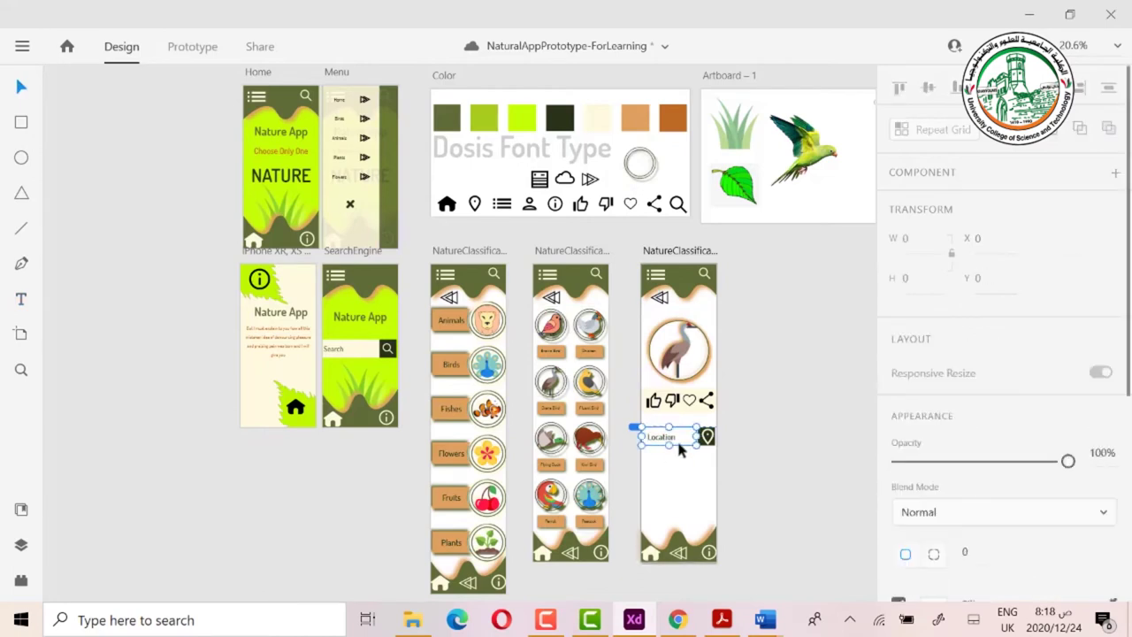
pyautogui.scroll(-4, 962, 485)
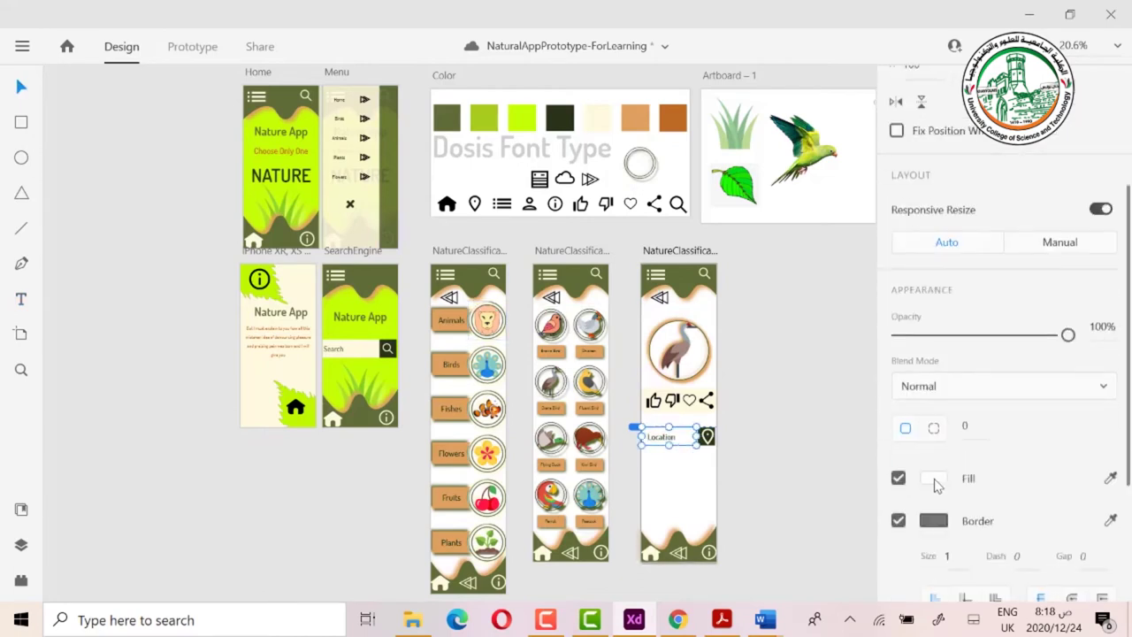
pyautogui.click(934, 479)
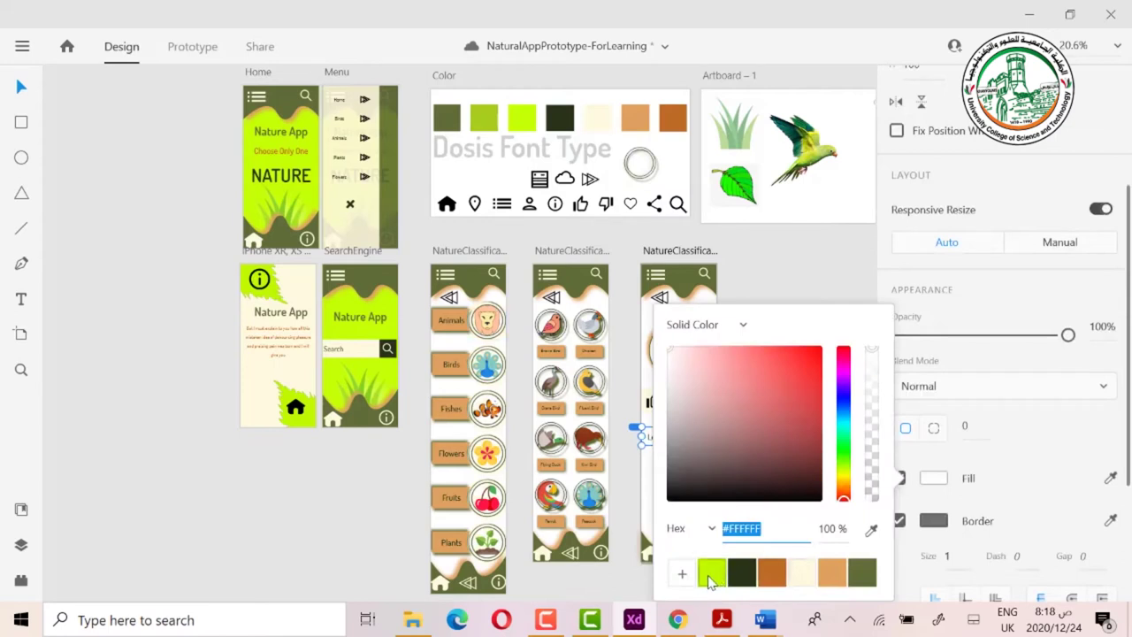
pyautogui.click(711, 573)
pyautogui.press('Escape')
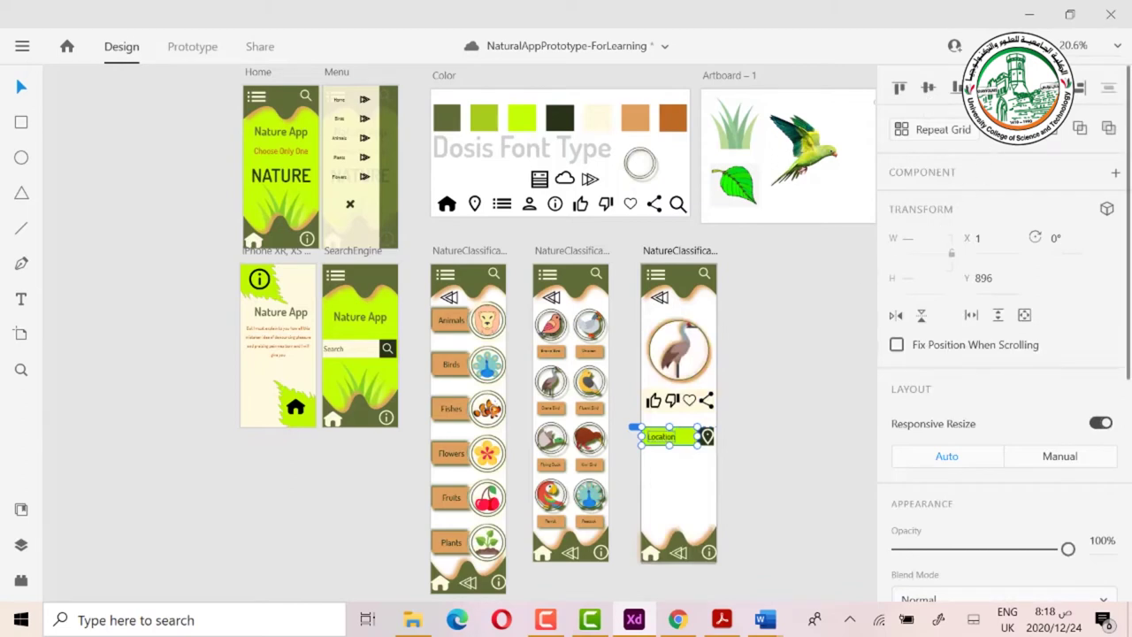
# Group the centred Location text, the pin and both rectangles into one bar and move it up directly below the icon row.
pyautogui.click(756, 464)
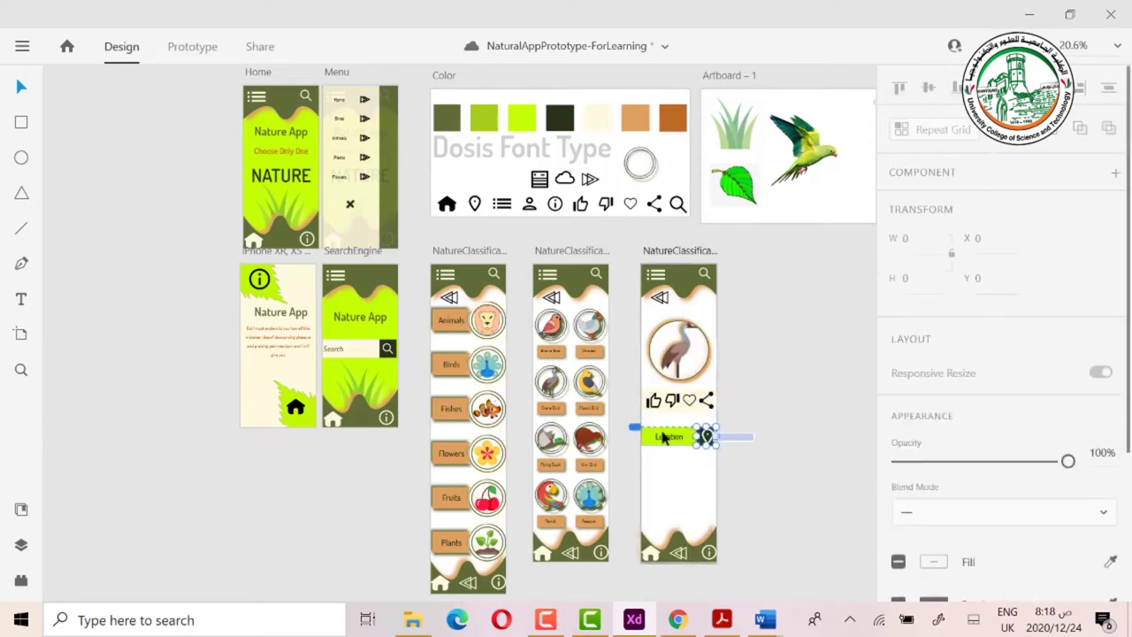
pyautogui.click(712, 438)
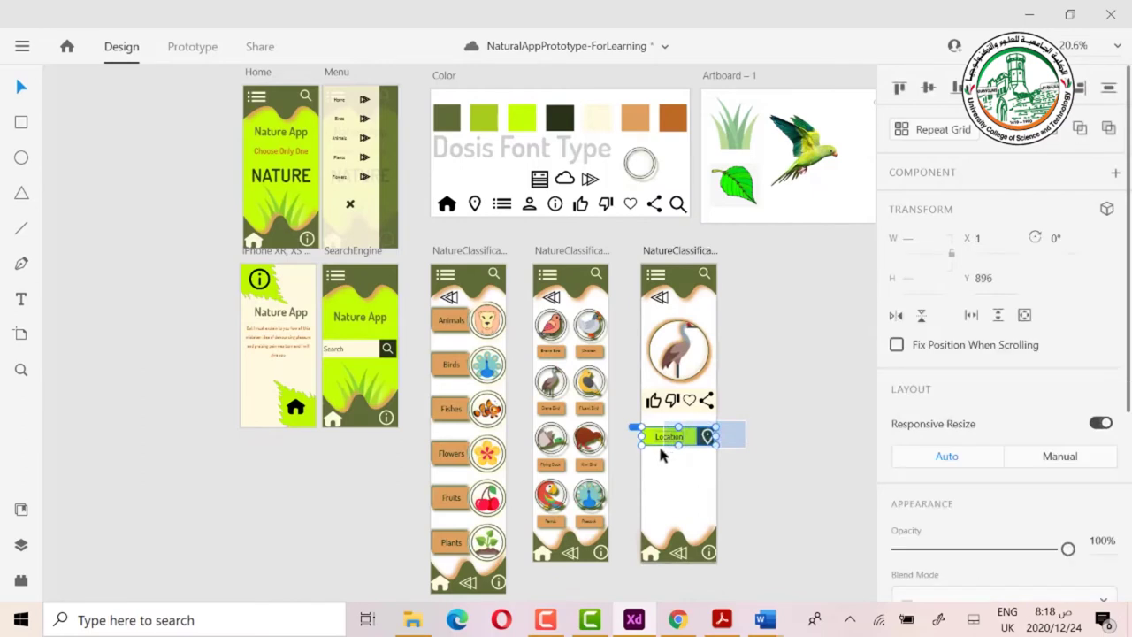
pyautogui.hotkey('ctrl', 'g')
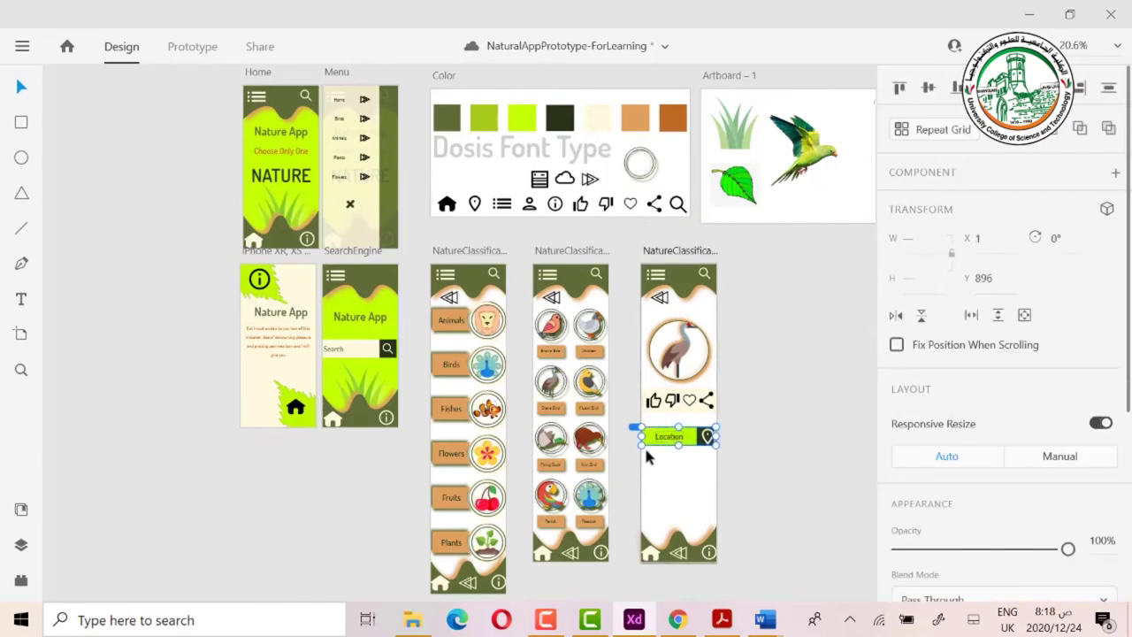
pyautogui.click(777, 432)
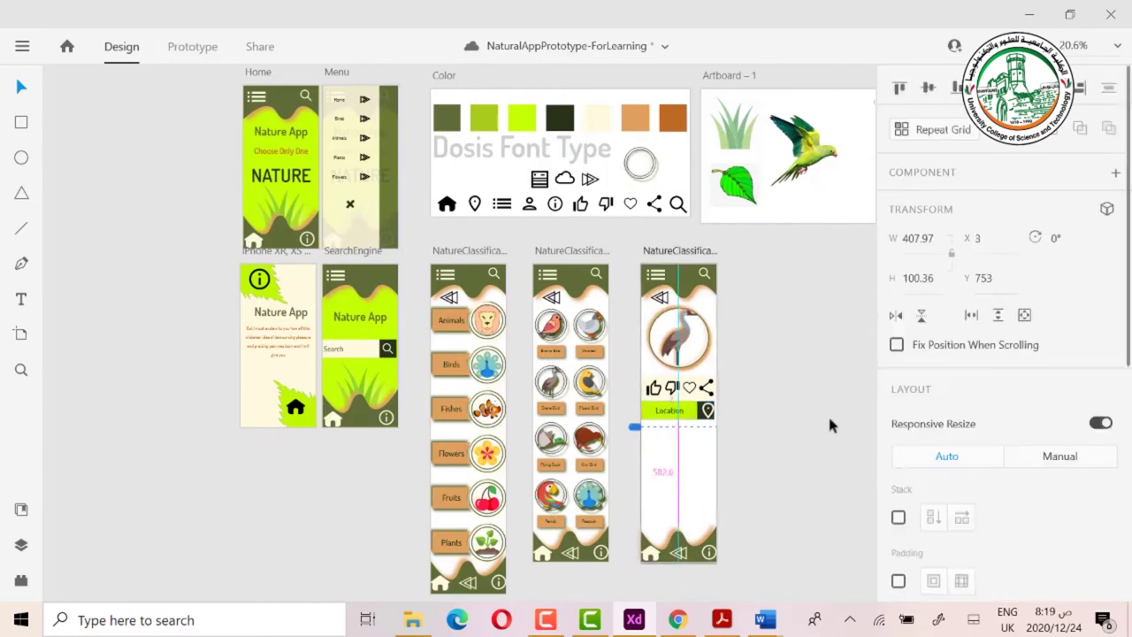
pyautogui.click(733, 429)
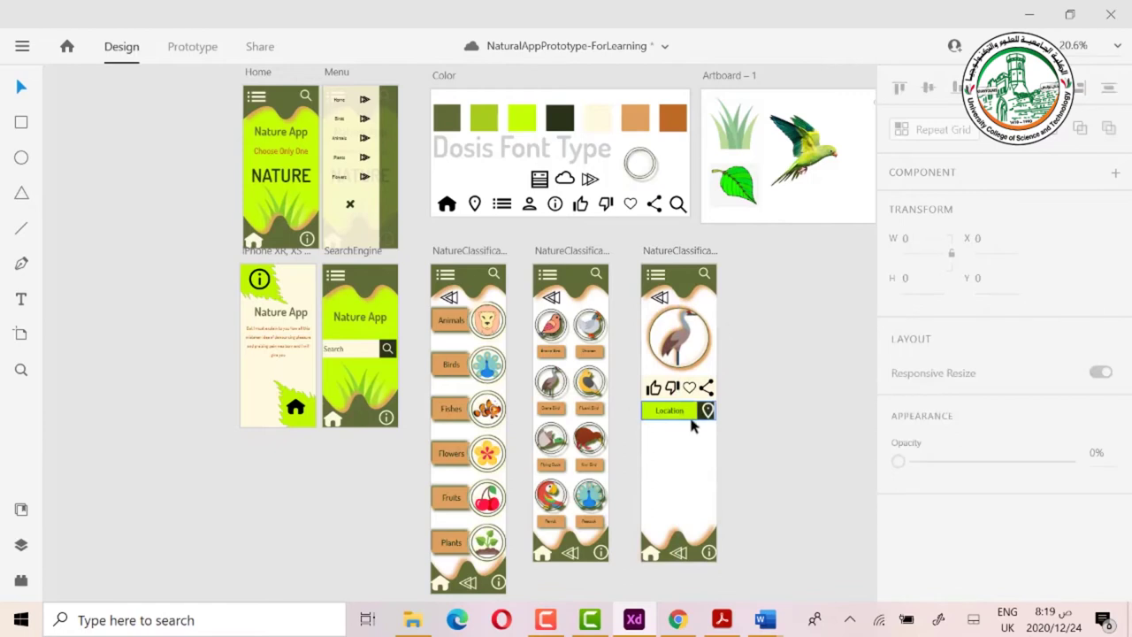
# Place two copies of the Location bar farther down the artboard and change the uppermost bar's text to "Info".
pyautogui.moveTo(692, 425); pyautogui.dragTo(695, 519)
pyautogui.doubleClick(677, 410)
pyautogui.write('In')
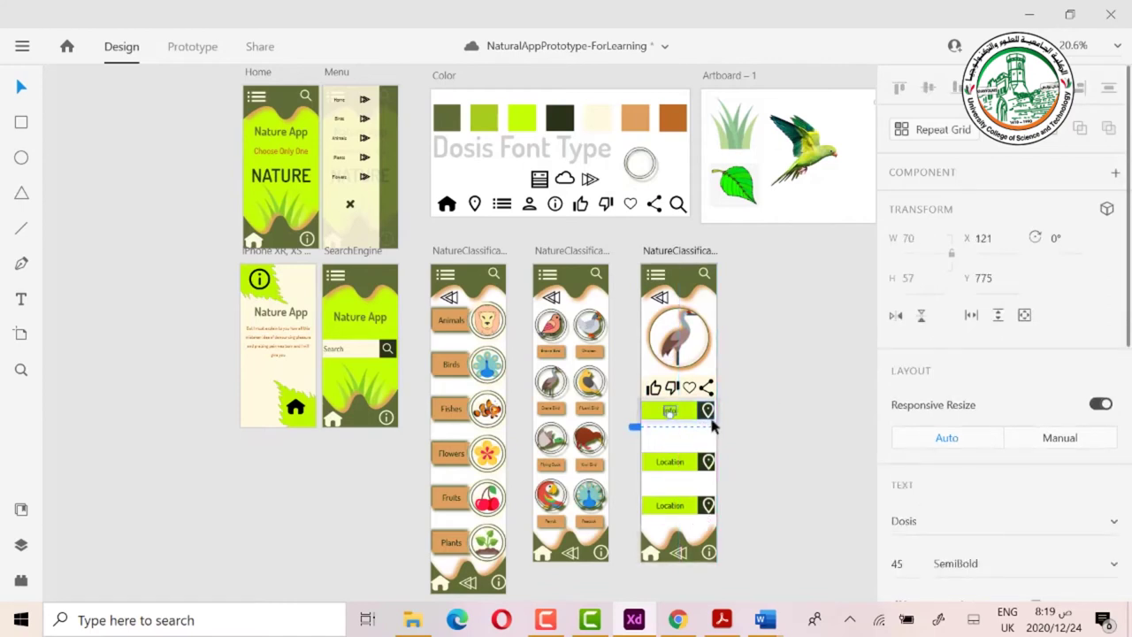
pyautogui.click(715, 420)
pyautogui.rightClick(710, 423)
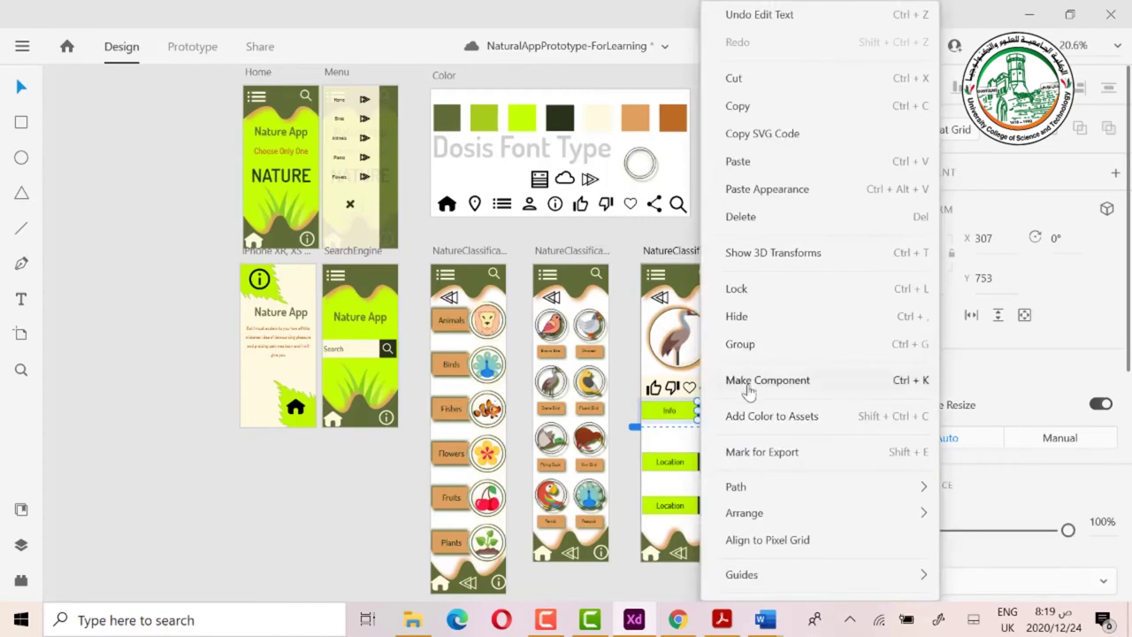
pyautogui.click(791, 458)
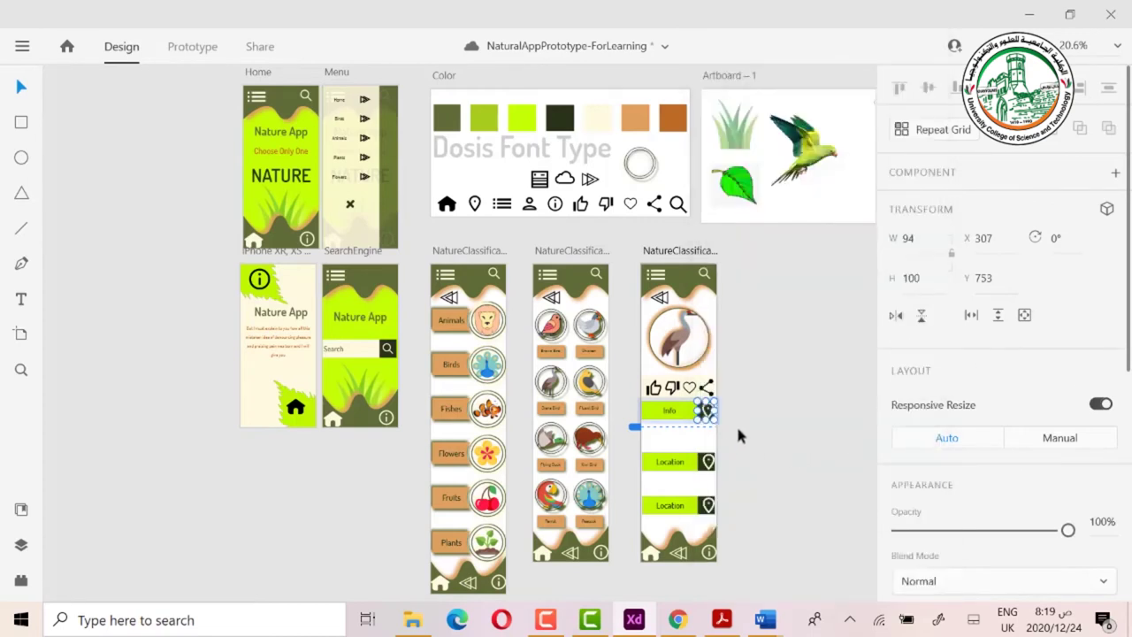
# Ungroup the Info bar and delete the pin icon from its dark square.
pyautogui.click(687, 420)
pyautogui.rightClick(688, 422)
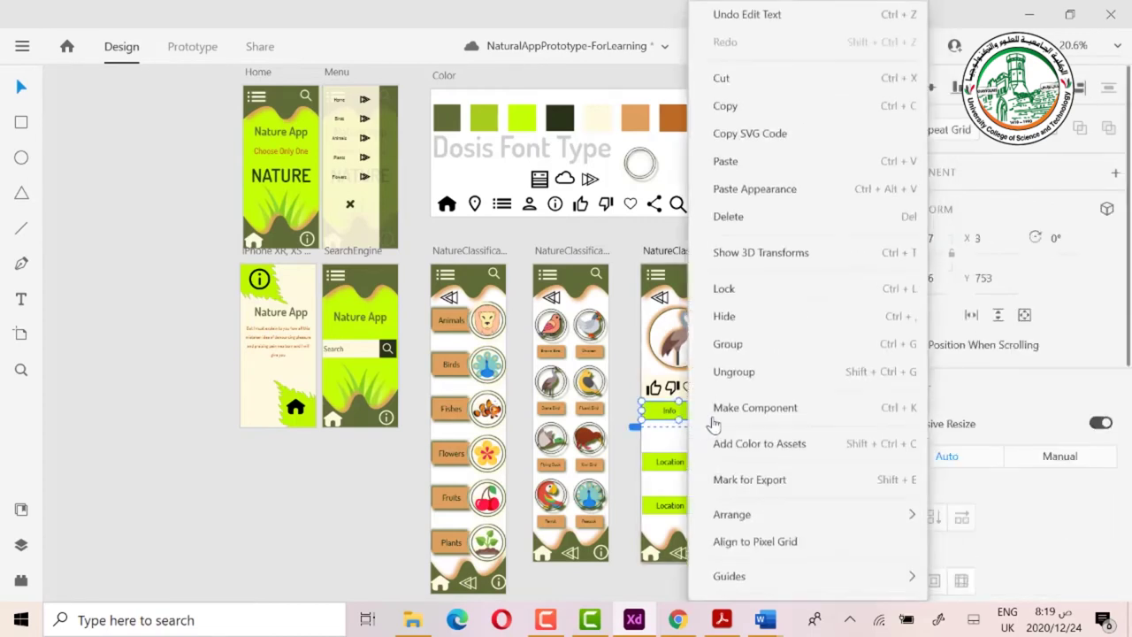
pyautogui.click(724, 371)
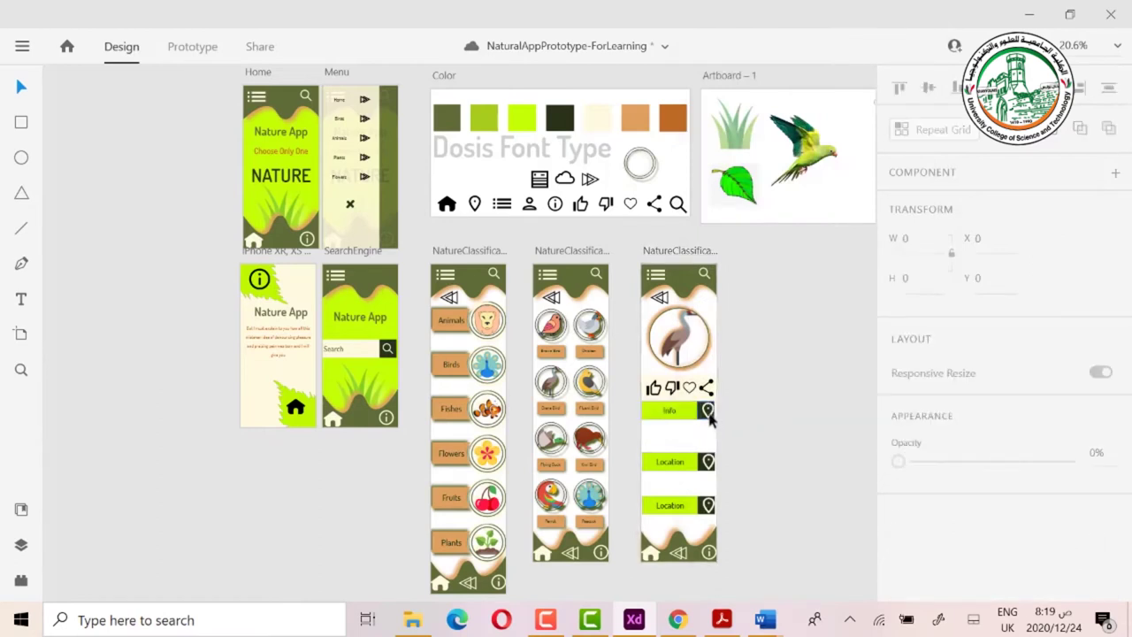
pyautogui.click(708, 413)
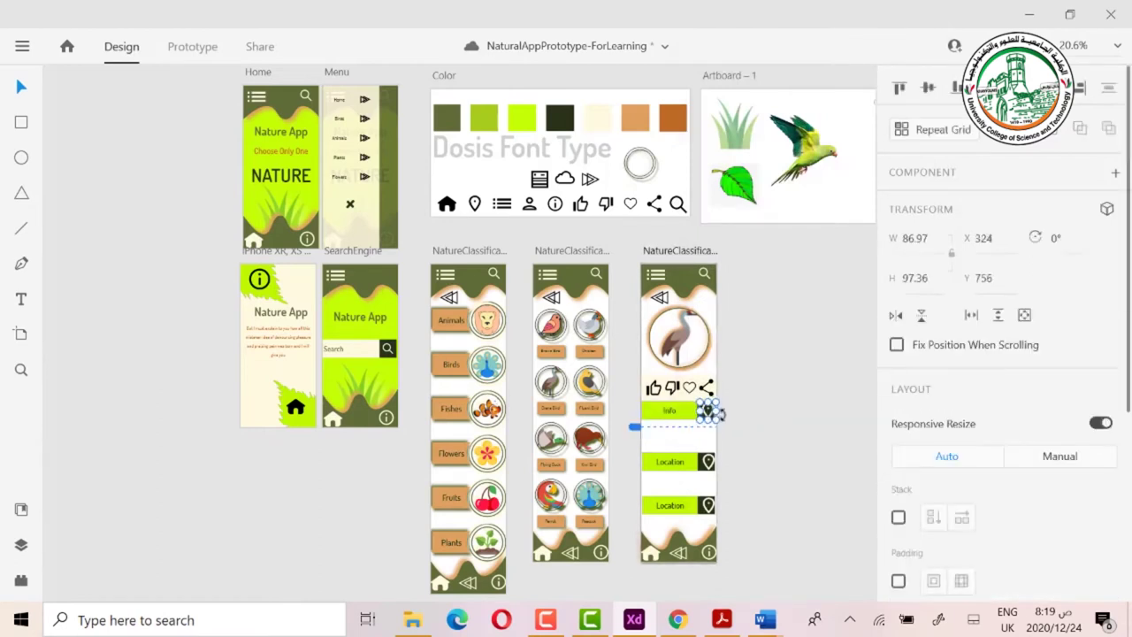
pyautogui.press('Delete')
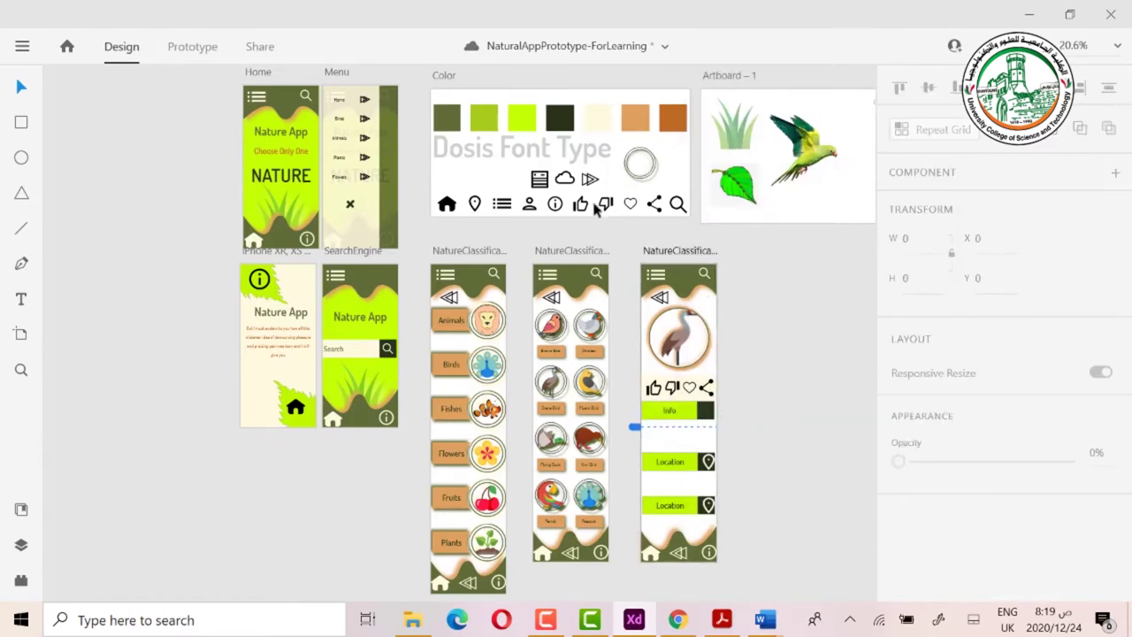
# Place a copy of the info icon from the Color artboard in the Info bar's dark square and fill it with the saved cream.
pyautogui.click(556, 205)
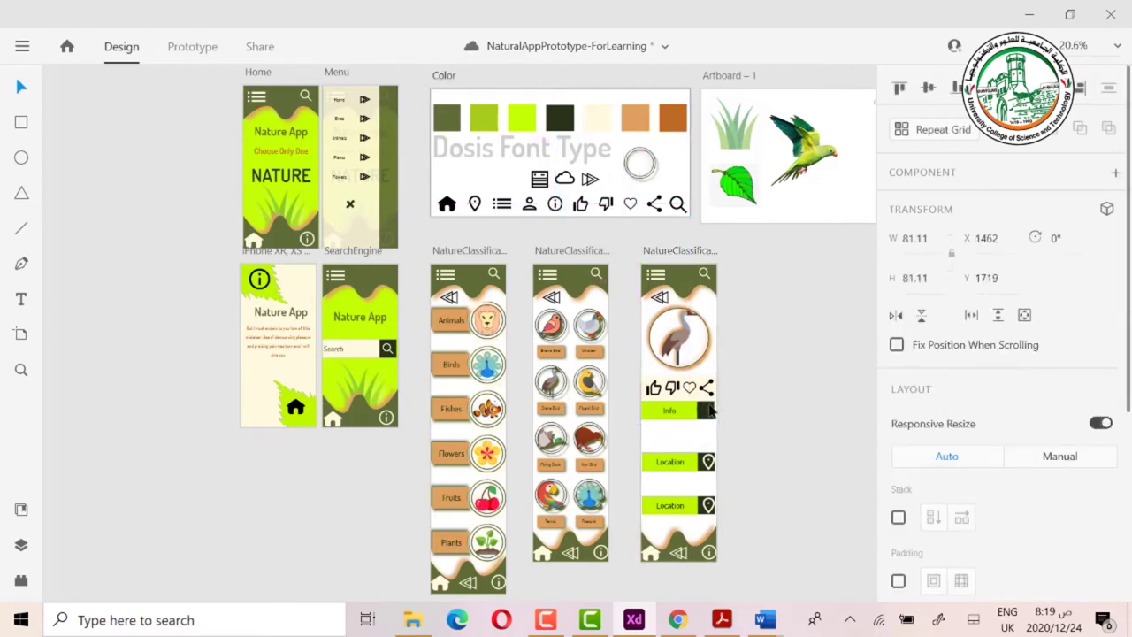
pyautogui.scroll(-4, 976, 511)
pyautogui.click(934, 485)
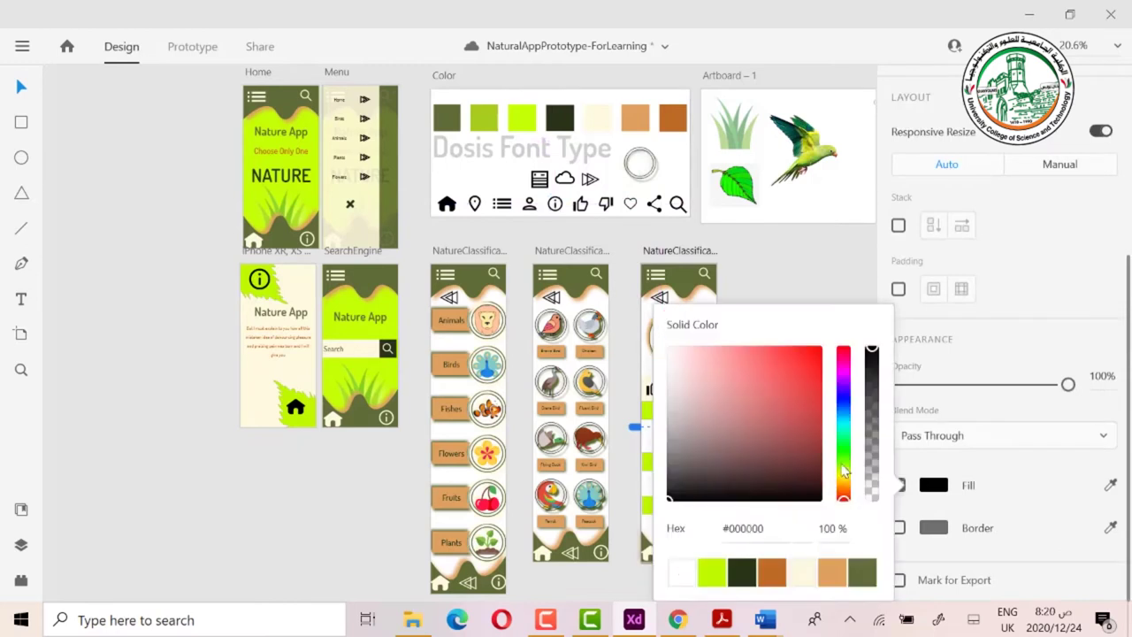
pyautogui.click(804, 573)
pyautogui.click(796, 262)
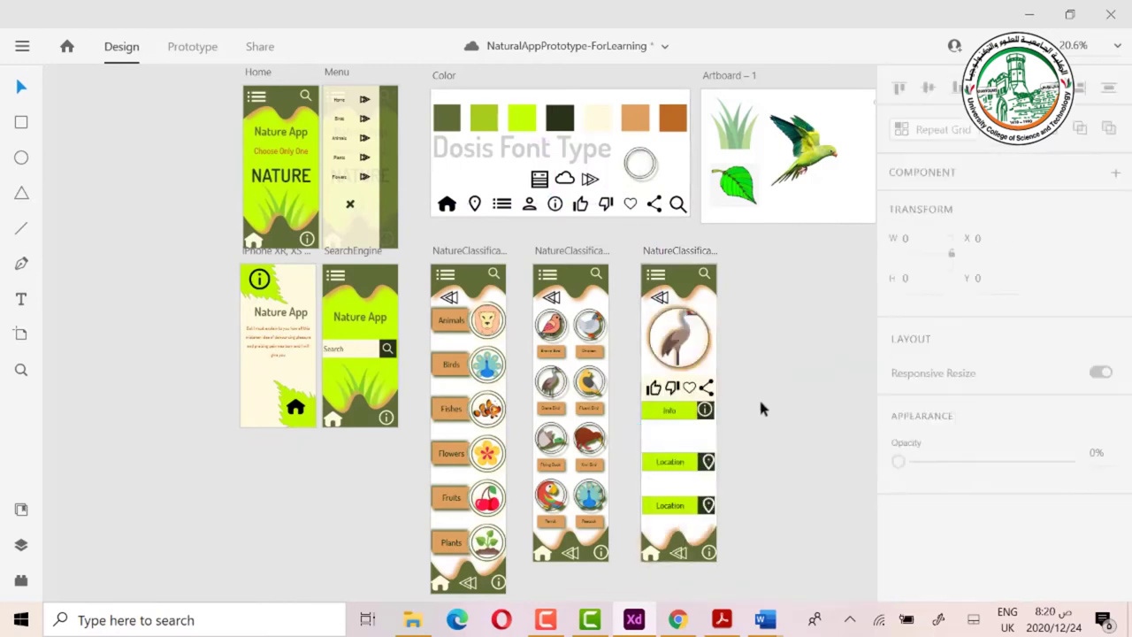
# Change the text of the lowest Location bar to "Photos".
pyautogui.doubleClick(670, 505)
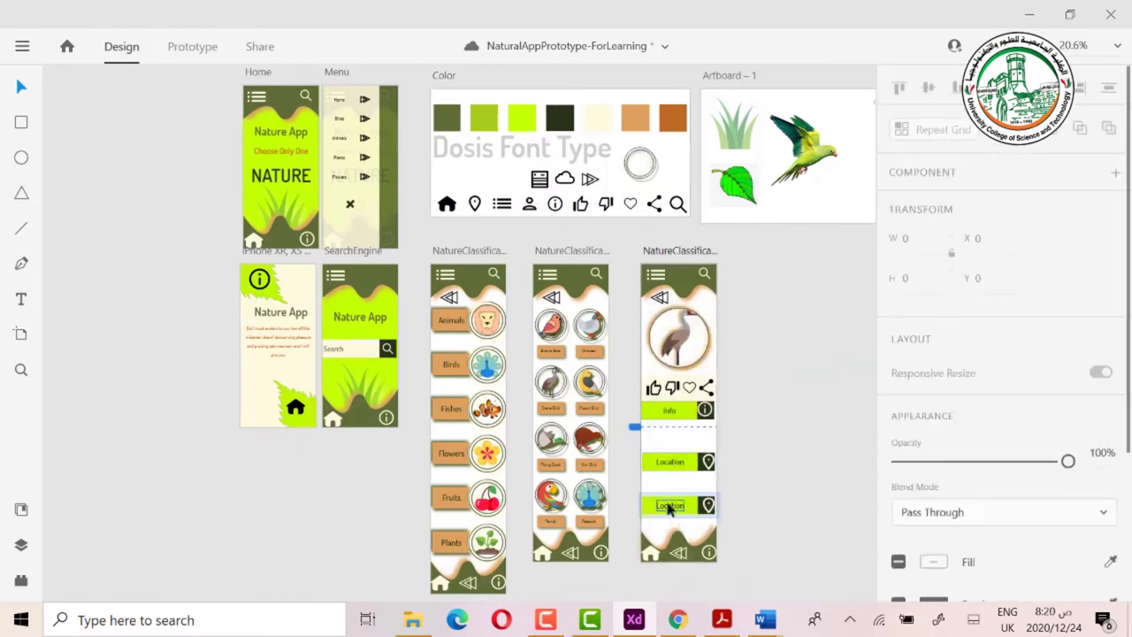
pyautogui.press('BackSpace')
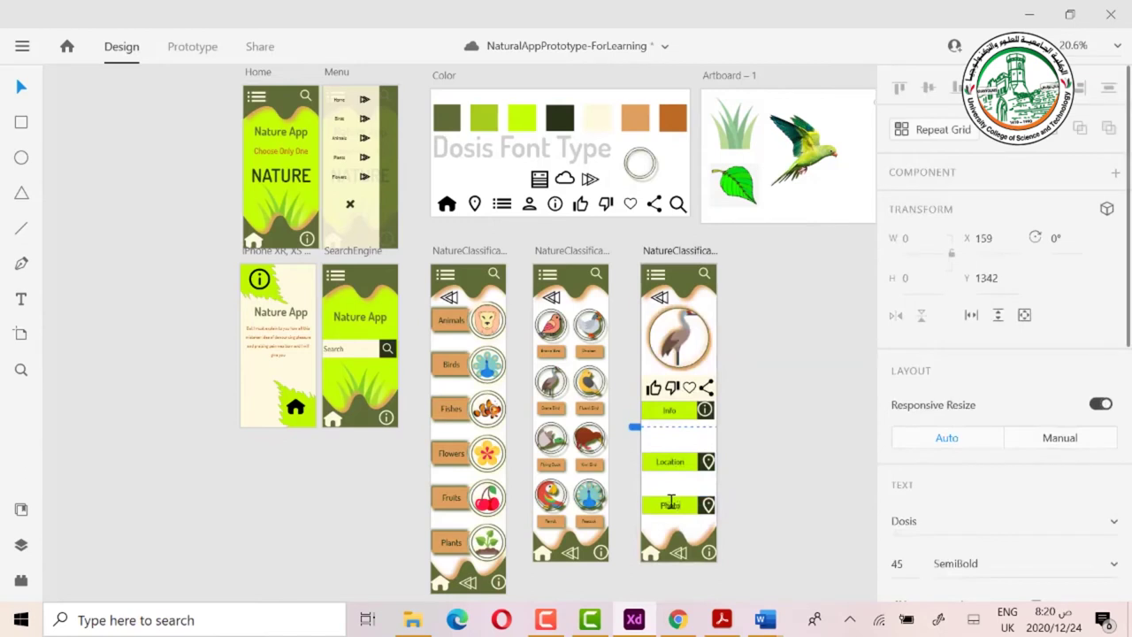
pyautogui.press('Escape')
pyautogui.scroll(-1, 762, 466)
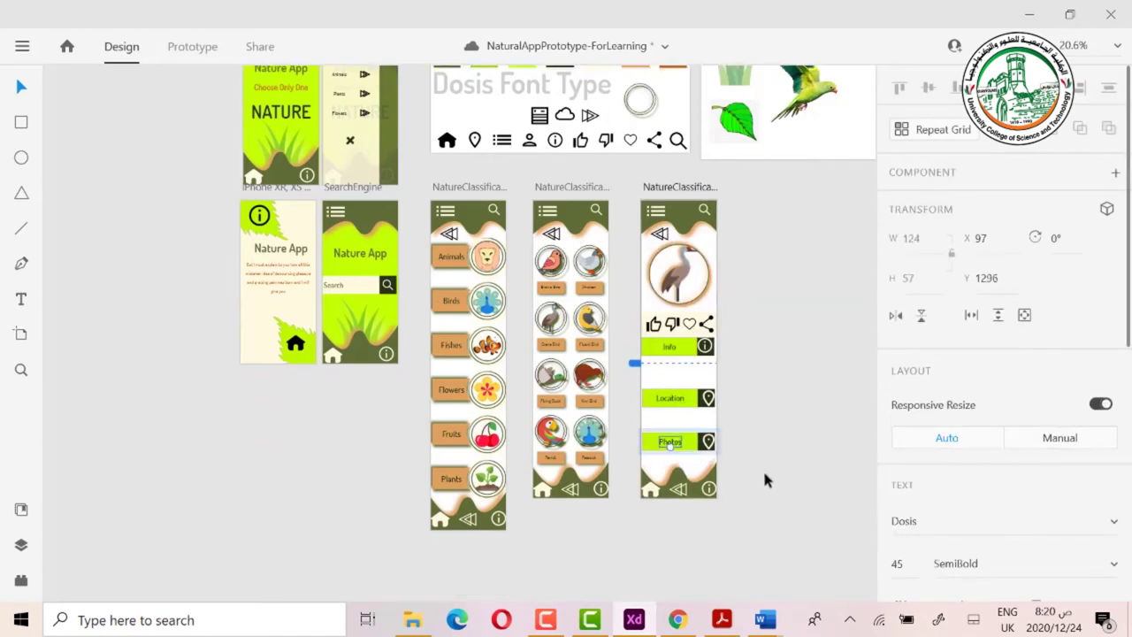
# Lengthen the crane artboard considerably downward and move its footer graphics to the new lower end.
pyautogui.click(680, 184)
pyautogui.scroll(-1, 747, 248)
pyautogui.moveTo(679, 412); pyautogui.dragTo(673, 511)
pyautogui.moveTo(687, 197); pyautogui.dragTo(688, 504)
pyautogui.scroll(5, 776, 381)
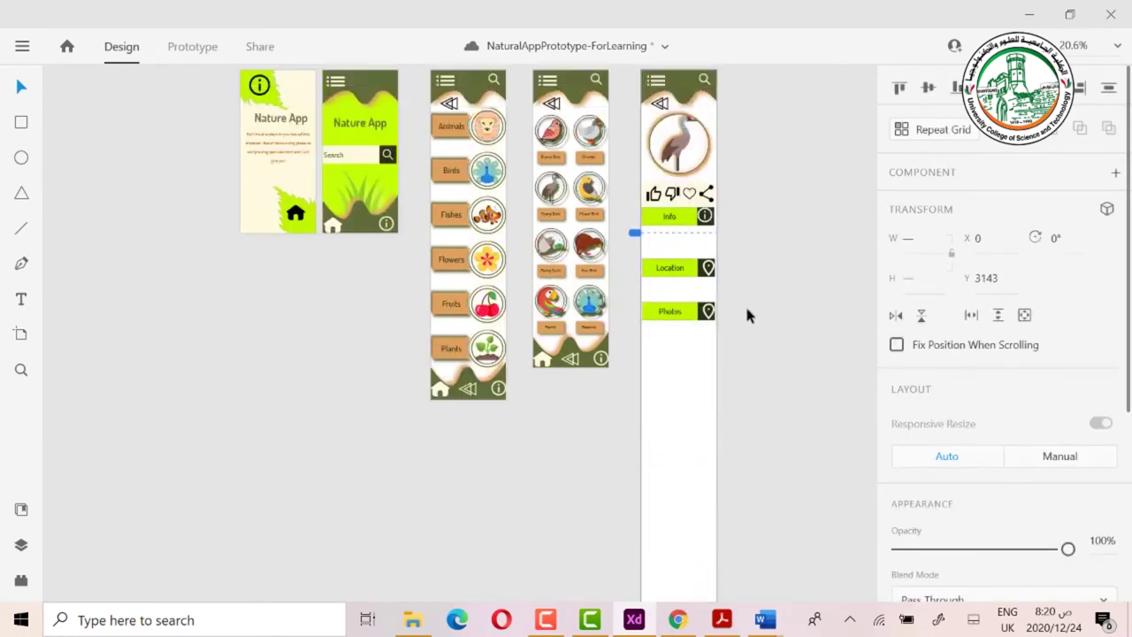
# Move the Photos bar and the Location bar farther down the artboard, leaving wide gaps for content beneath each bar.
pyautogui.click(655, 314)
pyautogui.moveTo(688, 311); pyautogui.dragTo(695, 502)
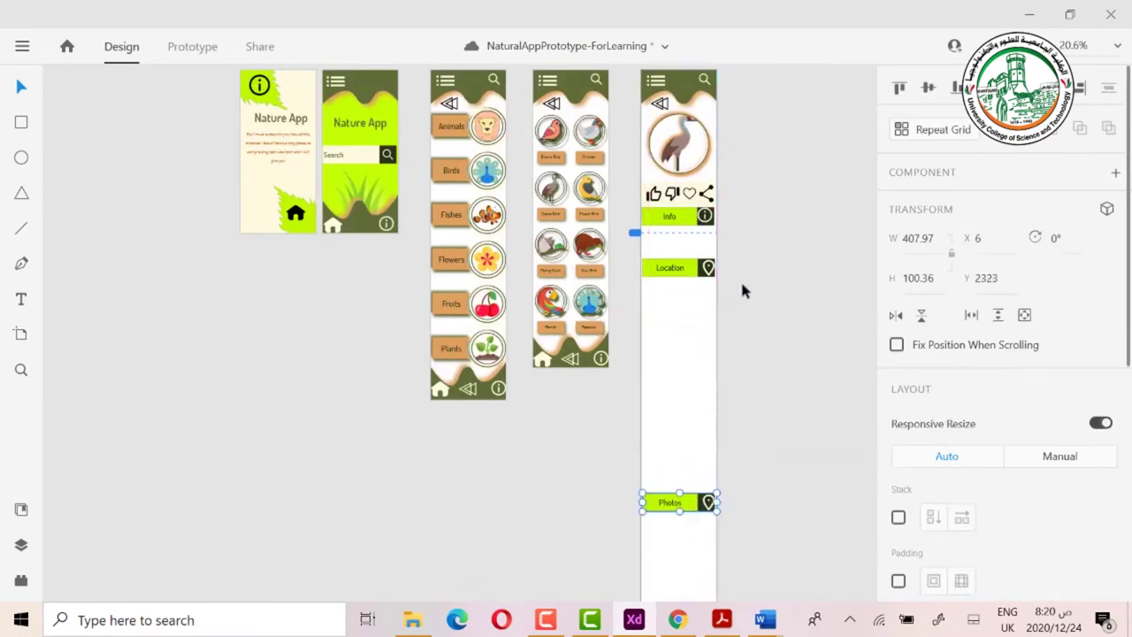
pyautogui.click(668, 273)
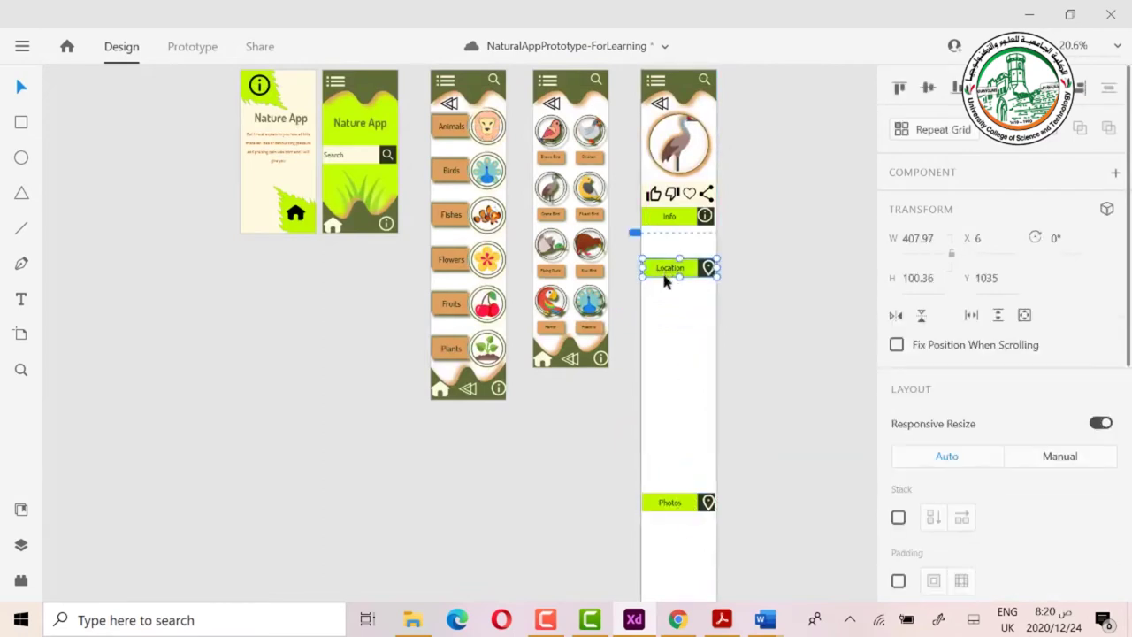
pyautogui.moveTo(668, 281); pyautogui.dragTo(670, 384)
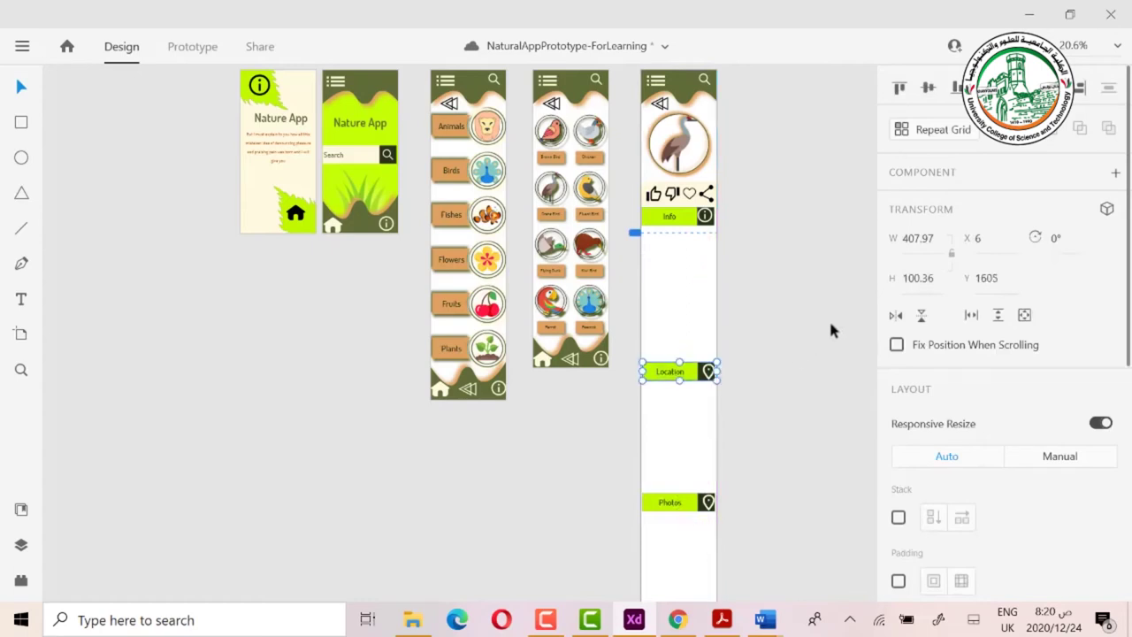
# Move the like, dislike, heart and share icon row up slightly, closer to the framed crane image.
pyautogui.click(725, 217)
pyautogui.moveTo(741, 192); pyautogui.dragTo(652, 194)
pyautogui.click(771, 226)
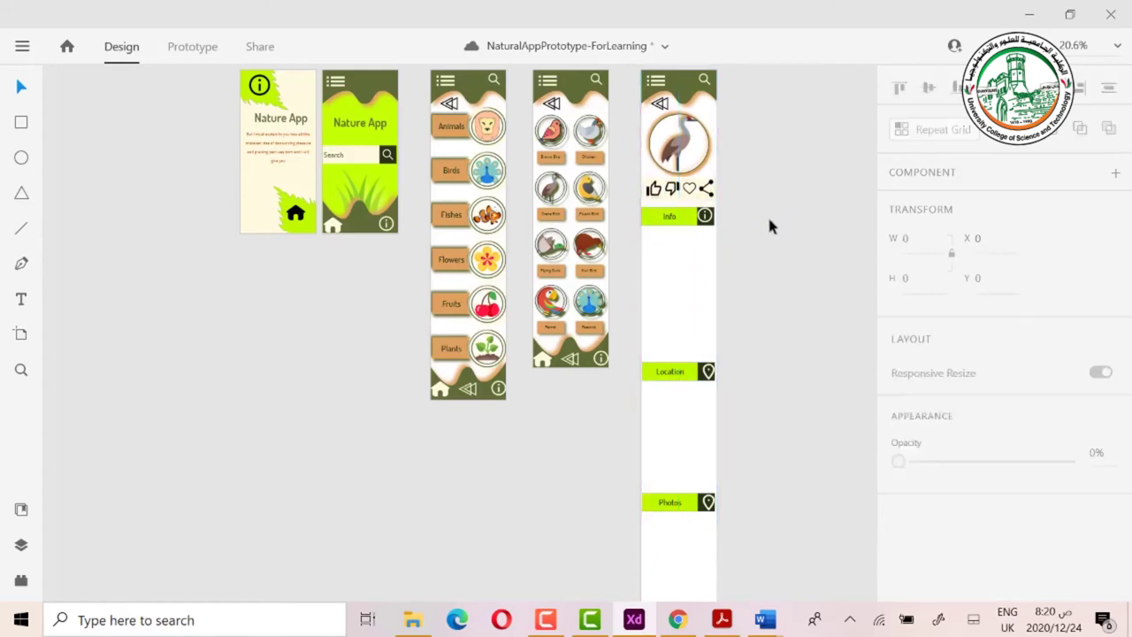
pyautogui.click(706, 218)
pyautogui.click(755, 248)
# Add the text "Info info .... Info" below the Info bar and paste several copies of it into the same text object.
pyautogui.click(21, 299)
pyautogui.click(654, 239)
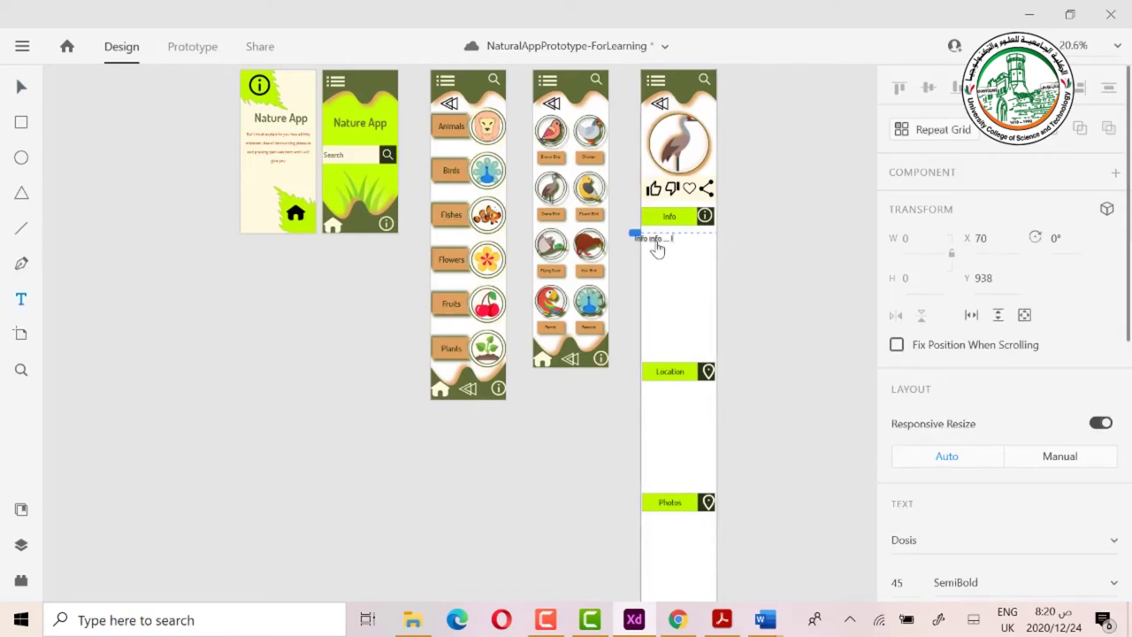
pyautogui.hotkey('shift', 'Left')
pyautogui.hotkey('shift', 'Left')
pyautogui.hotkey('shift', 'Left')
pyautogui.hotkey('shift', 'Left')
pyautogui.hotkey('shift', 'Left')
pyautogui.hotkey('shift', 'Left')
pyautogui.hotkey('shift', 'Left')
pyautogui.hotkey('shift', 'Left')
pyautogui.hotkey('shift', 'Left')
pyautogui.hotkey('shift', 'Left')
pyautogui.hotkey('shift', 'Left')
pyautogui.hotkey('shift', 'Left')
pyautogui.hotkey('shift', 'Left')
pyautogui.hotkey('shift', 'Left')
pyautogui.hotkey('shift', 'Left')
pyautogui.hotkey('shift', 'Left')
pyautogui.hotkey('shift', 'Left')
pyautogui.hotkey('shift', 'Left')
pyautogui.hotkey('shift', 'Left')
pyautogui.hotkey('ctrl', 'c')
pyautogui.hotkey('ctrl', 'v')
pyautogui.hotkey('ctrl', 'v')
pyautogui.hotkey('ctrl', 'v')
pyautogui.hotkey('ctrl', 'v')
pyautogui.click(730, 239)
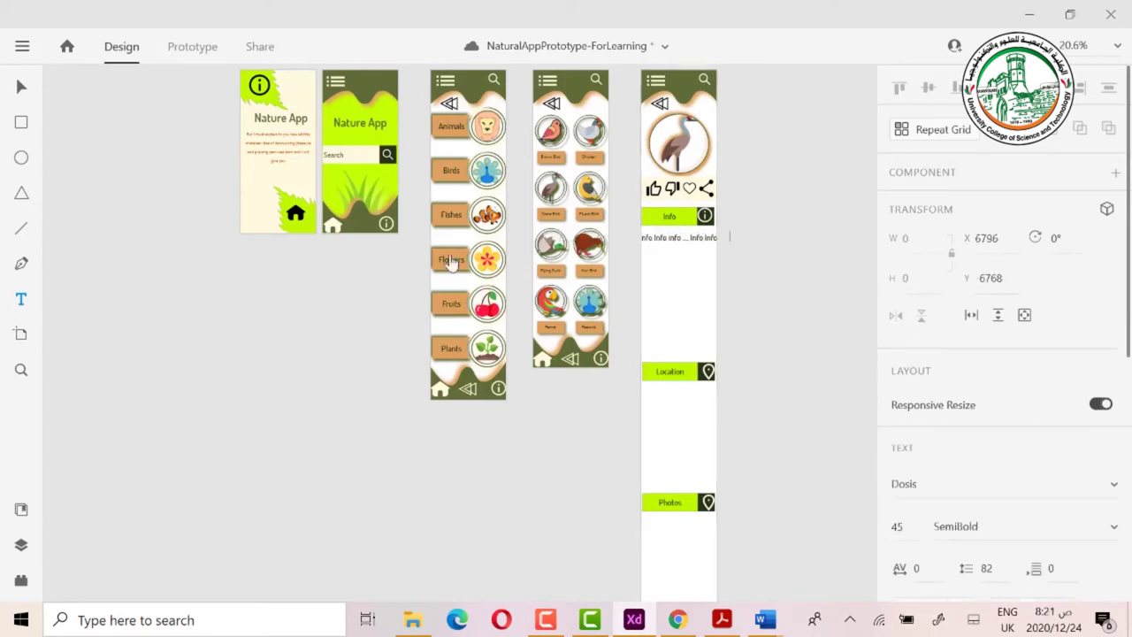
# Apply the saved brown Dosis SemiBold 45pt character style to the Info text.
pyautogui.click(21, 508)
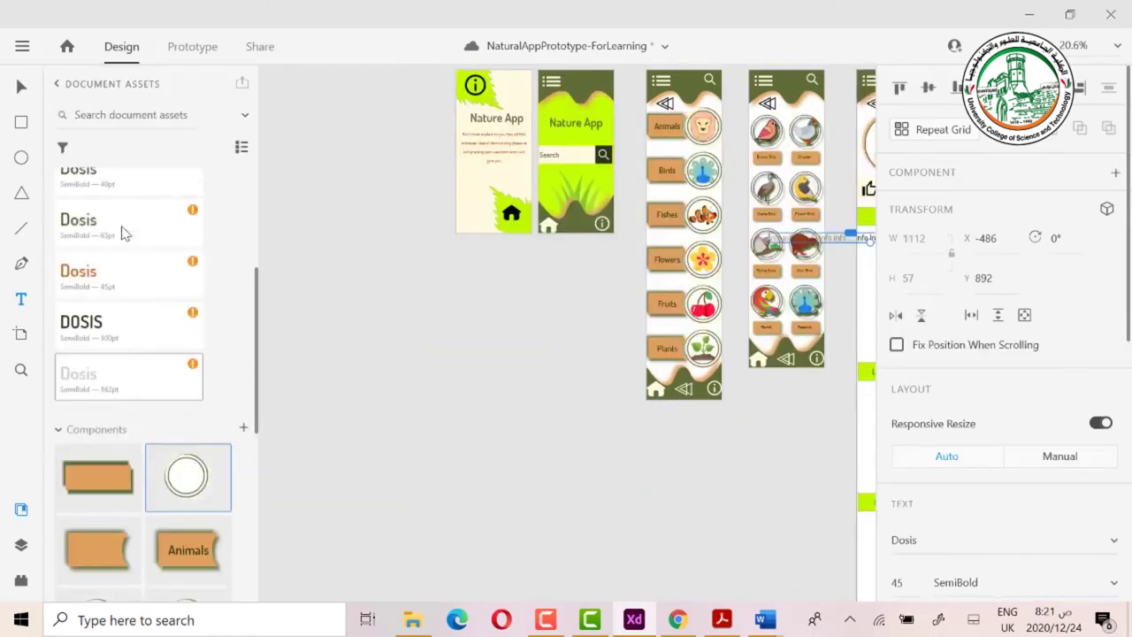
pyautogui.scroll(3, 124, 232)
pyautogui.click(97, 467)
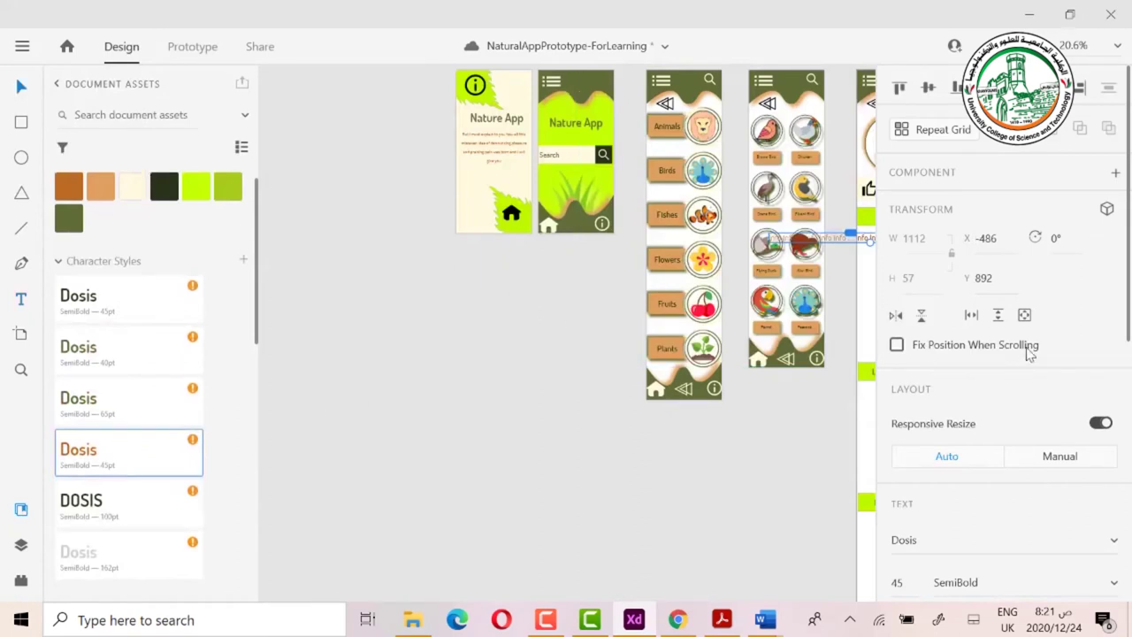
# Convert the long Info text line to a fixed-size text box and narrow it so the words wrap.
pyautogui.scroll(-5, 1029, 352)
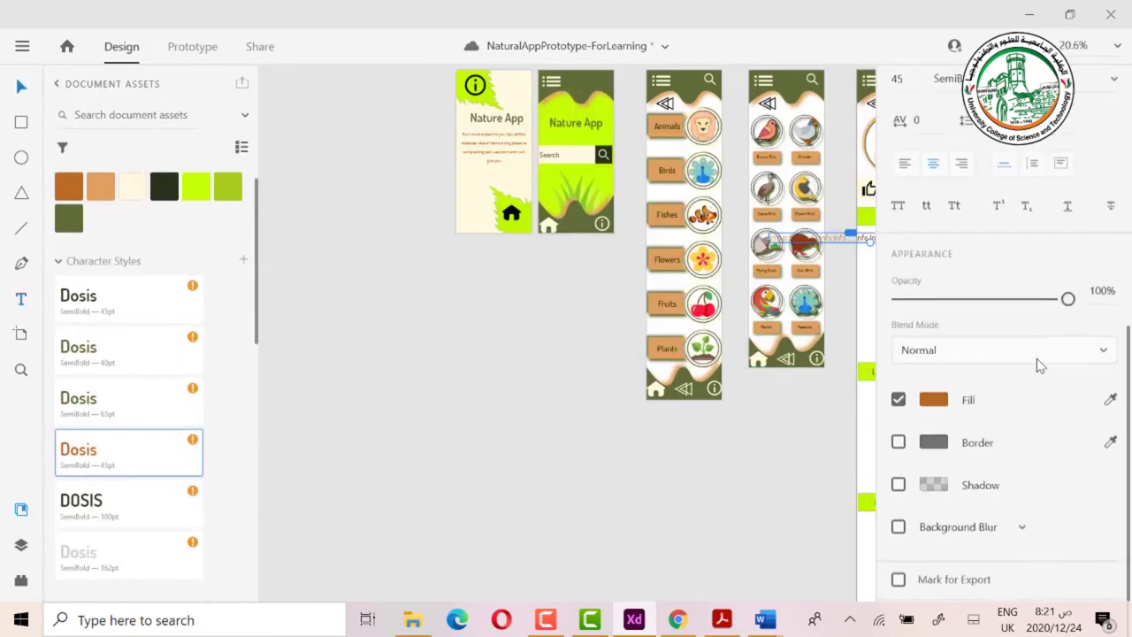
pyautogui.click(1062, 164)
pyautogui.moveTo(869, 239); pyautogui.dragTo(798, 321)
pyautogui.click(817, 229)
pyautogui.click(836, 253)
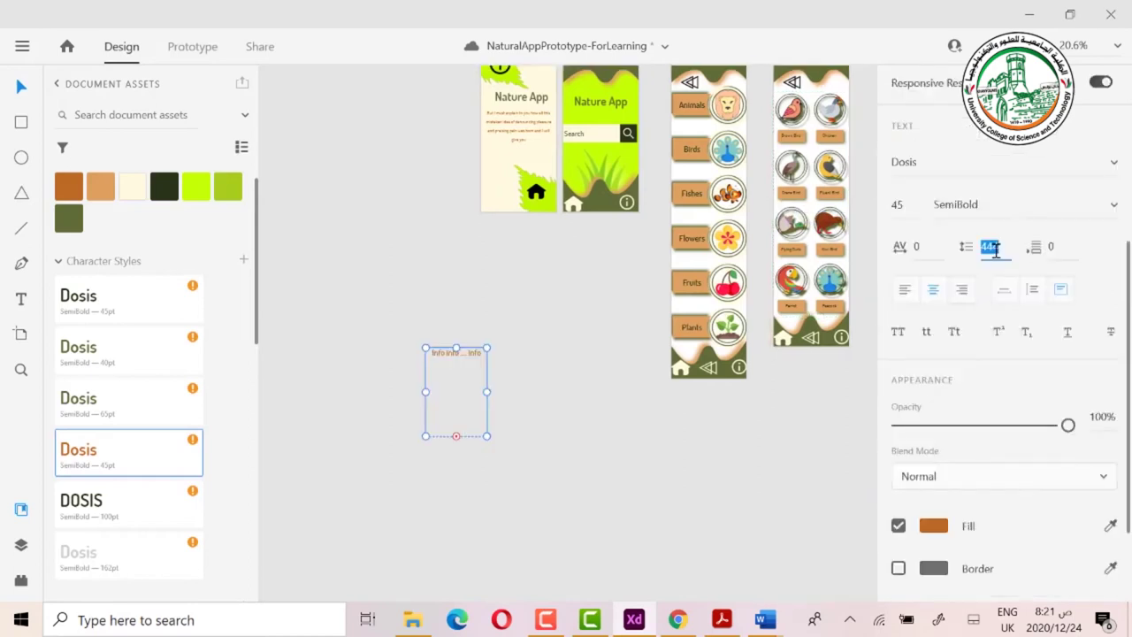
# Set the Info text's line spacing to 50 and shorten its box to fit the four lines.
pyautogui.press('Down')
pyautogui.press('Return')
pyautogui.click(477, 385)
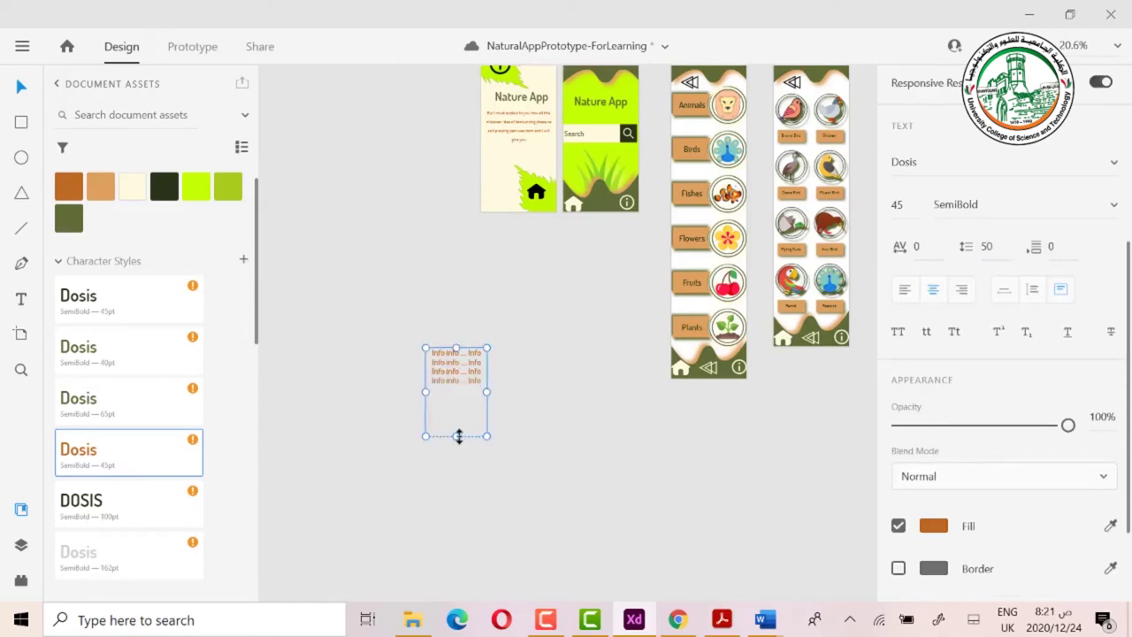
pyautogui.moveTo(456, 417); pyautogui.dragTo(457, 387)
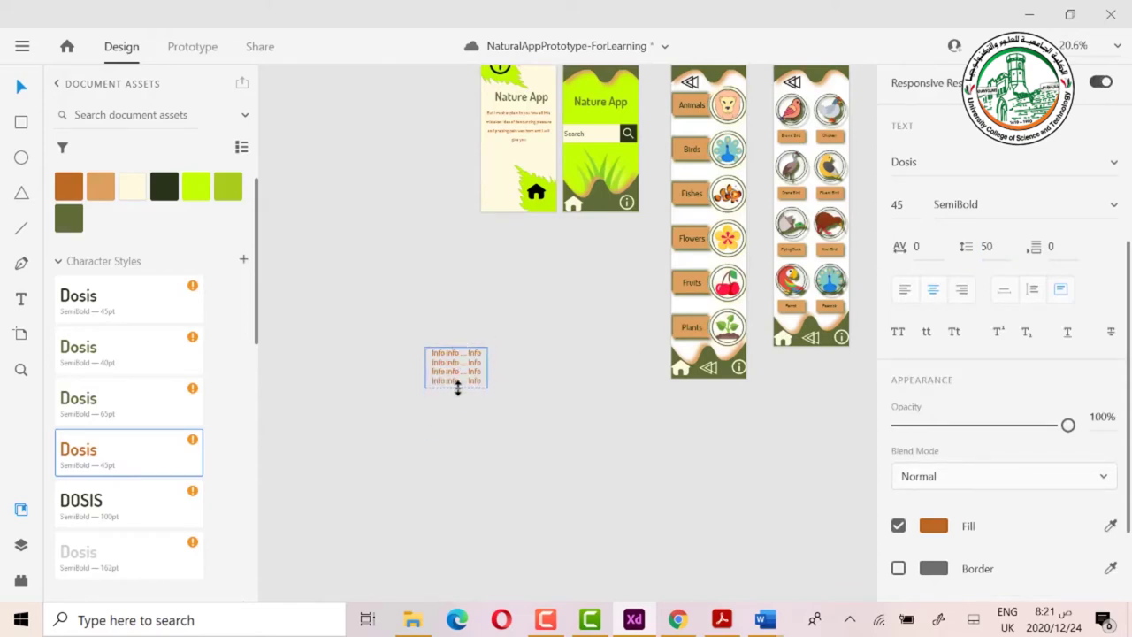
# Move the Info text block onto the crane artboard, directly below the Info bar.
pyautogui.hotkey('ctrl', '-')
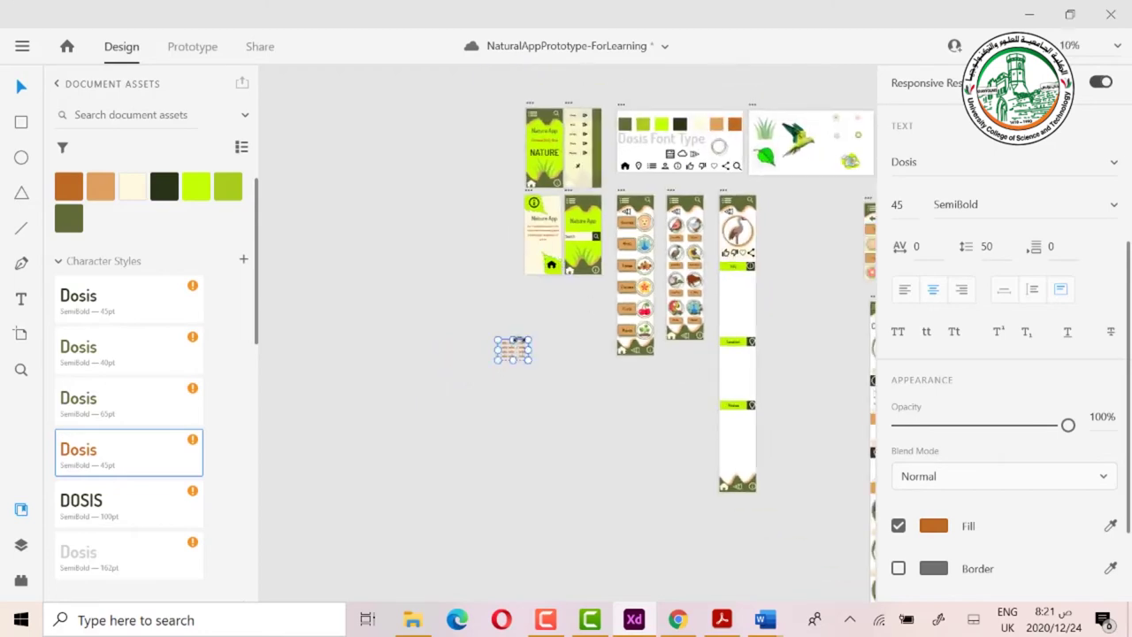
pyautogui.moveTo(522, 338); pyautogui.dragTo(742, 285)
pyautogui.click(787, 294)
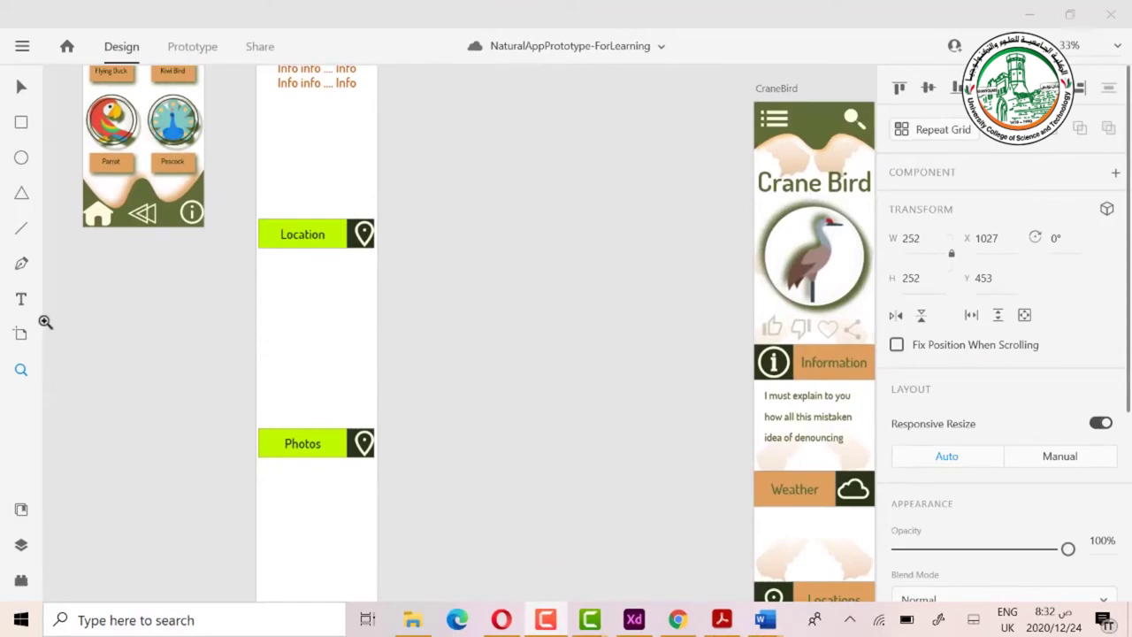
# Add the text "Paris, London, Russia, China" on four separate lines below the Location bar.
pyautogui.click(22, 301)
pyautogui.click(319, 291)
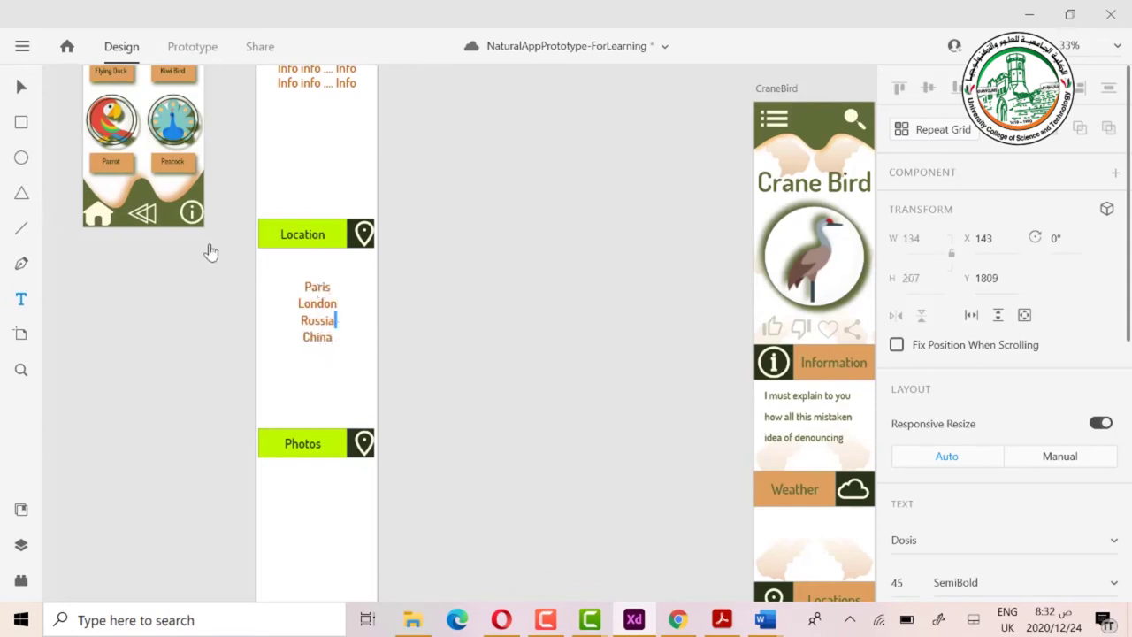
pyautogui.press('Escape')
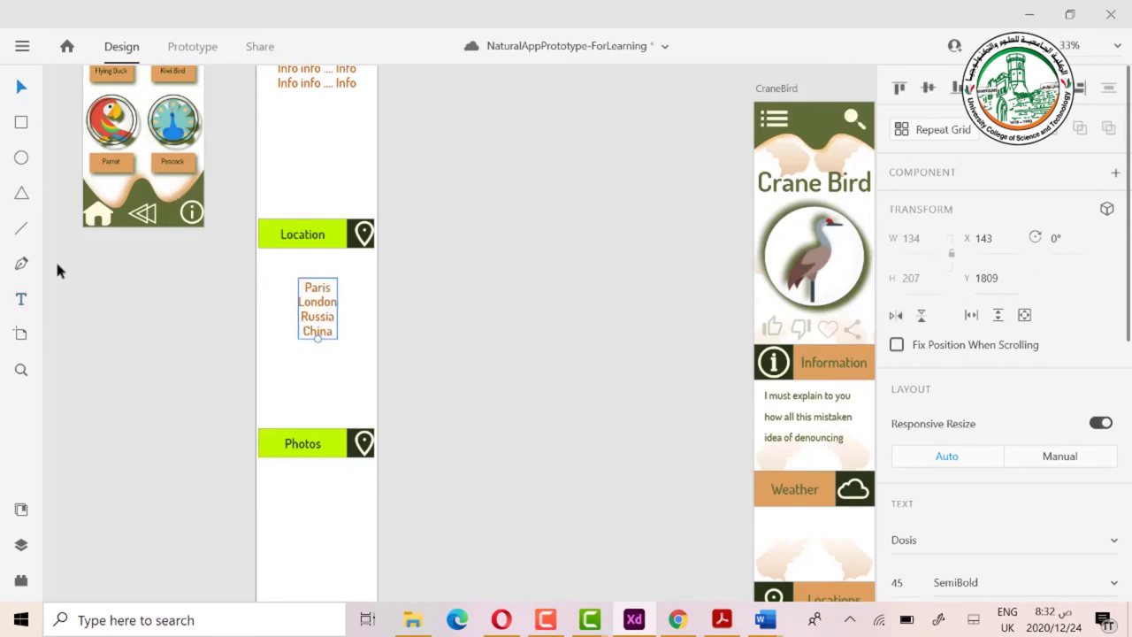
# Convert the four place names into a bulleted list with the Lists plugin.
pyautogui.click(22, 583)
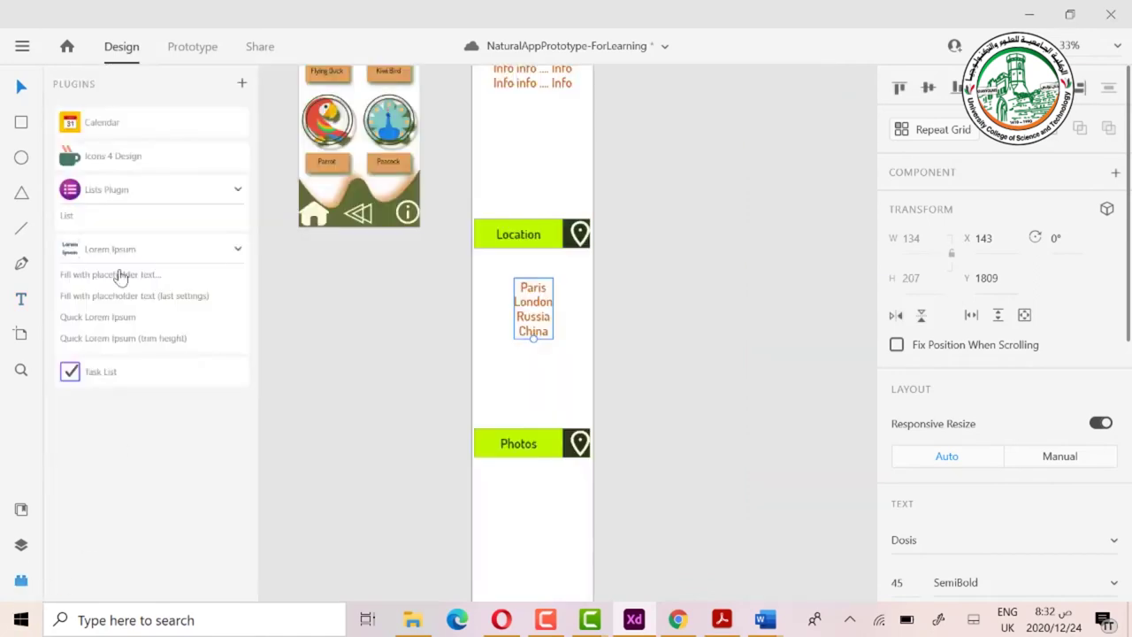
pyautogui.click(109, 193)
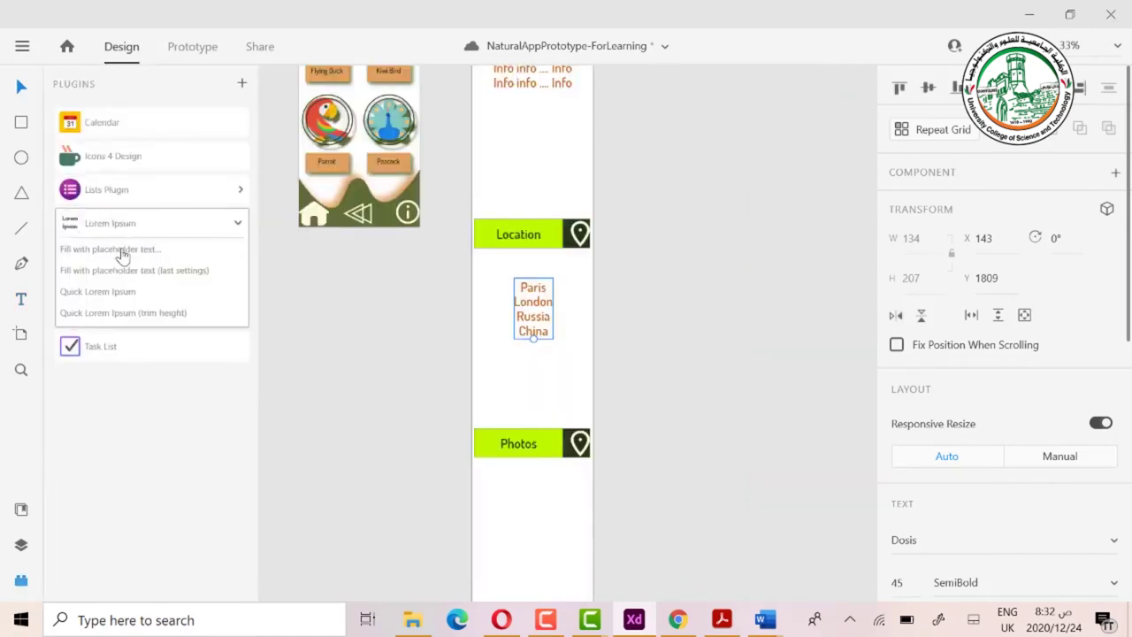
pyautogui.click(98, 191)
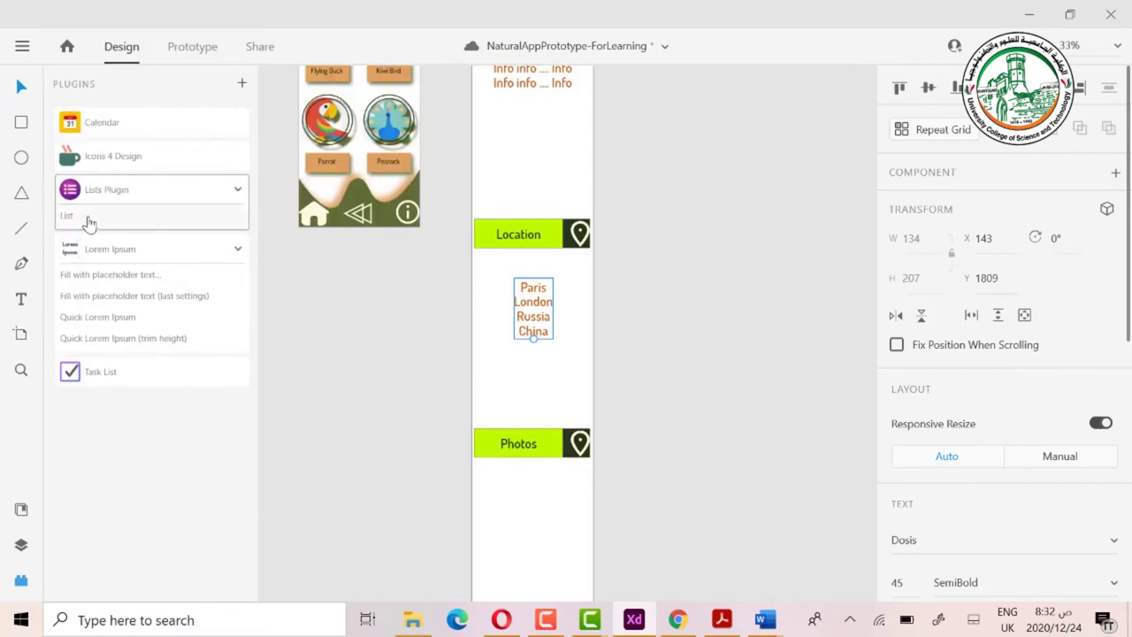
pyautogui.click(88, 221)
pyautogui.click(99, 279)
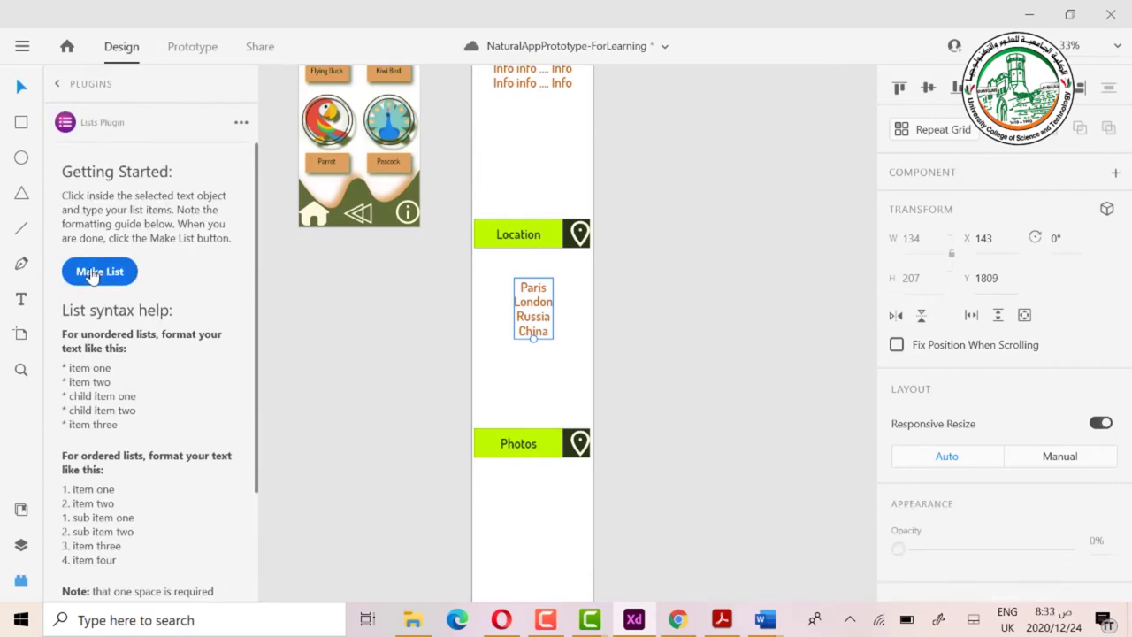
pyautogui.click(93, 276)
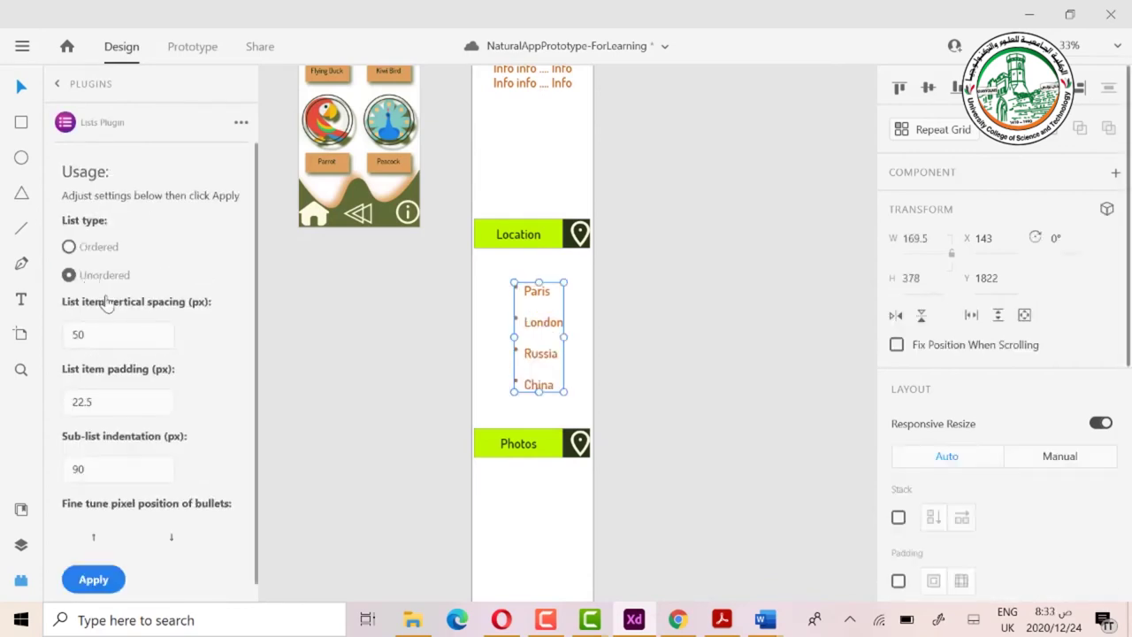
# Change the place-name list to ordered numbering and stretch it to a height of 532 between the Location and Photos bars.
pyautogui.click(99, 333)
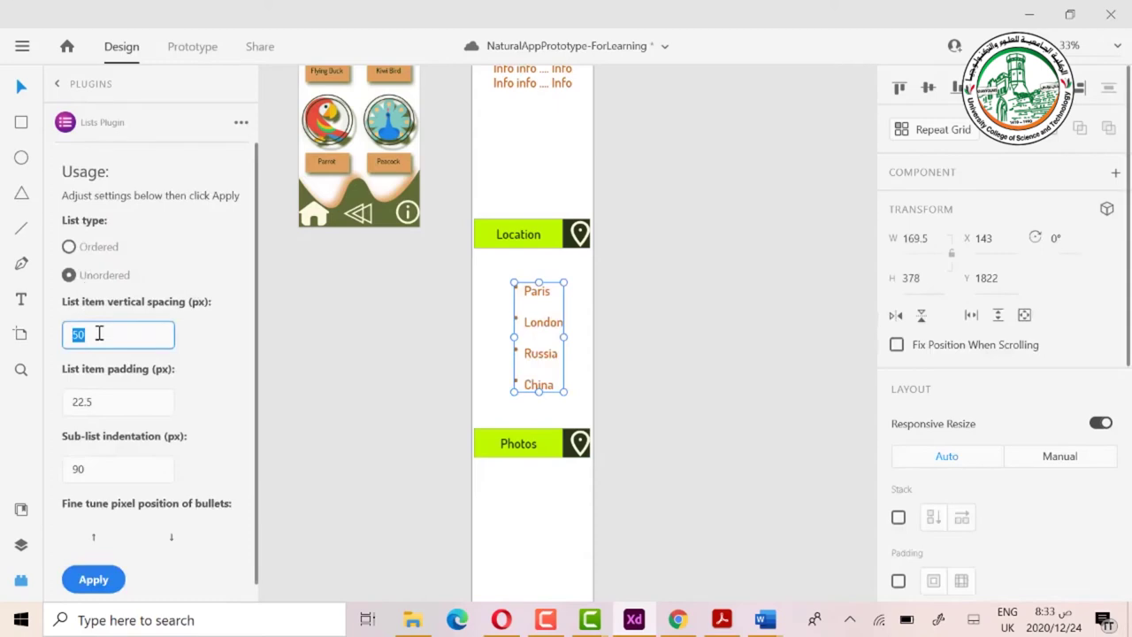
pyautogui.click(70, 272)
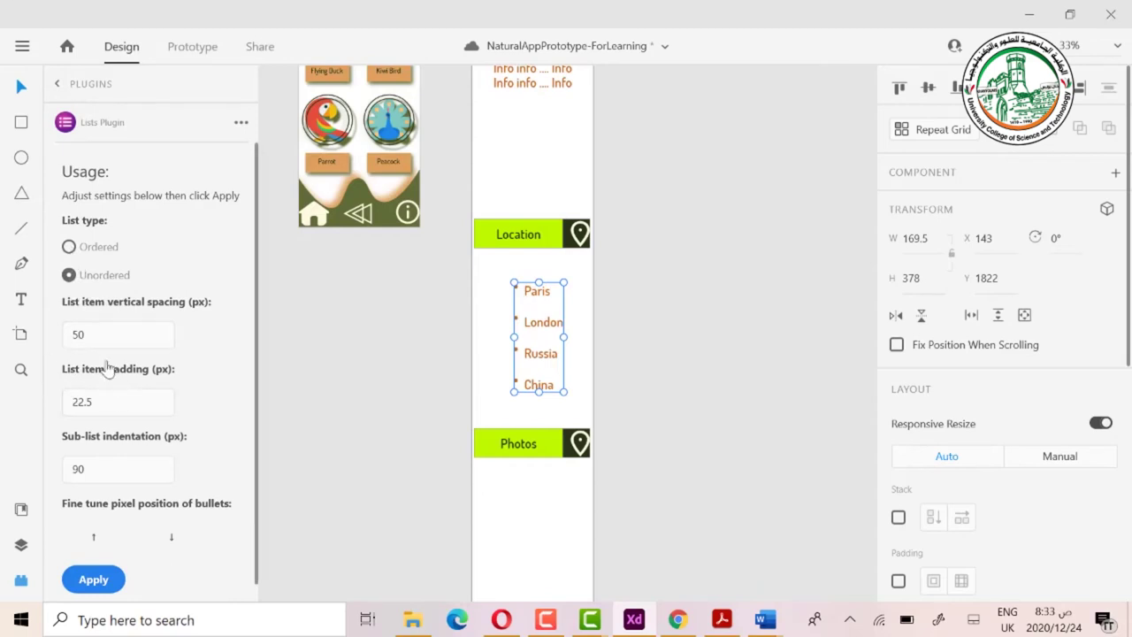
pyautogui.click(70, 247)
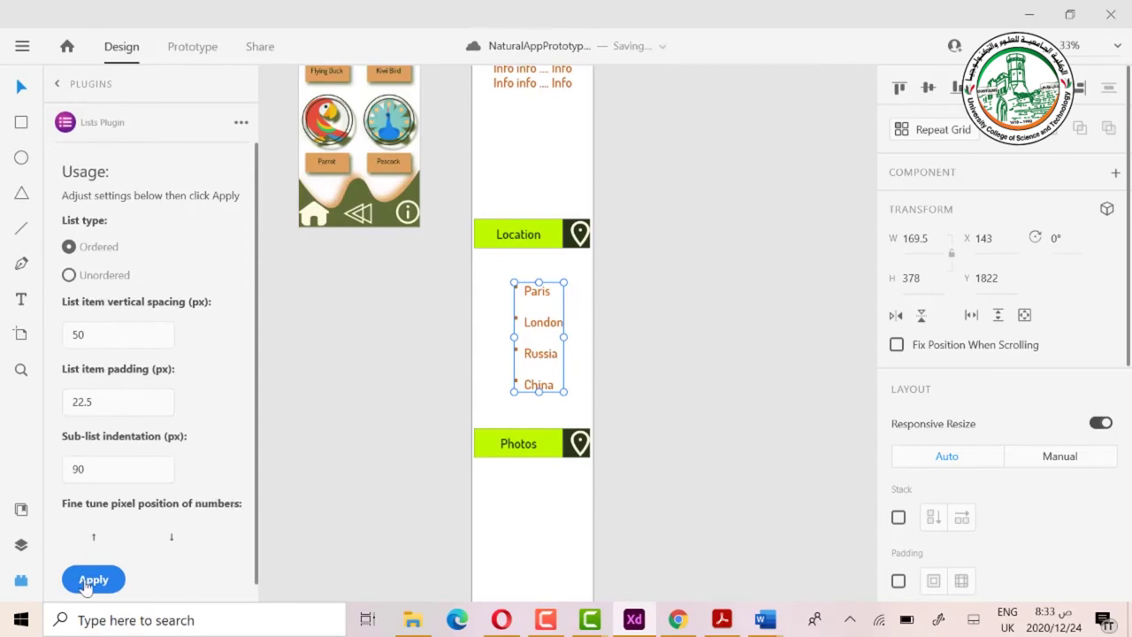
pyautogui.click(86, 580)
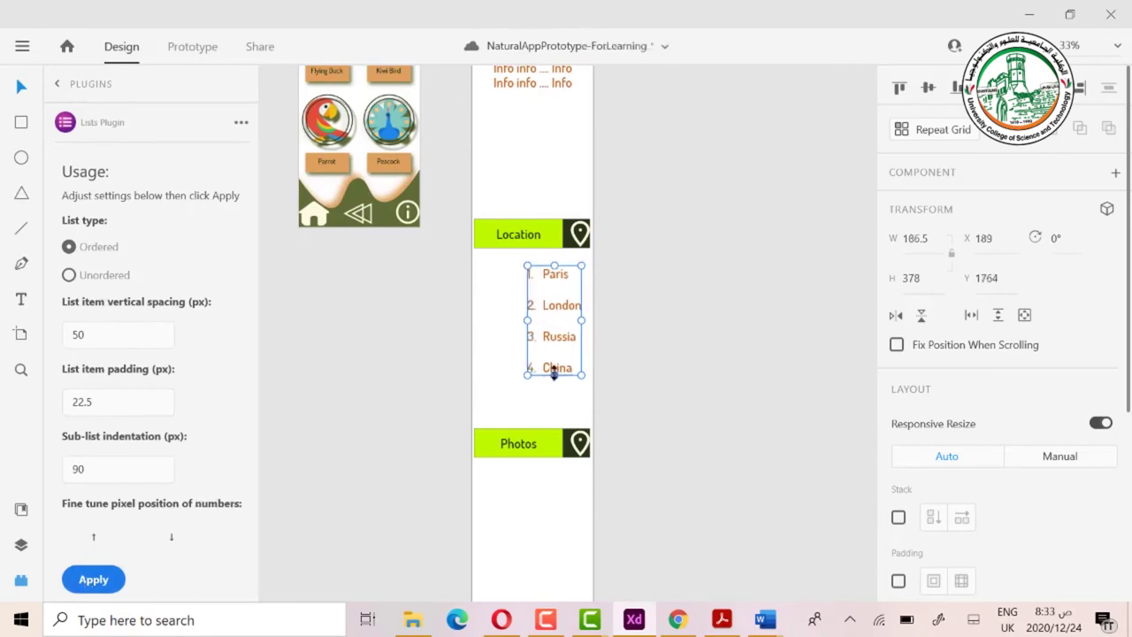
pyautogui.moveTo(555, 406); pyautogui.dragTo(554, 415)
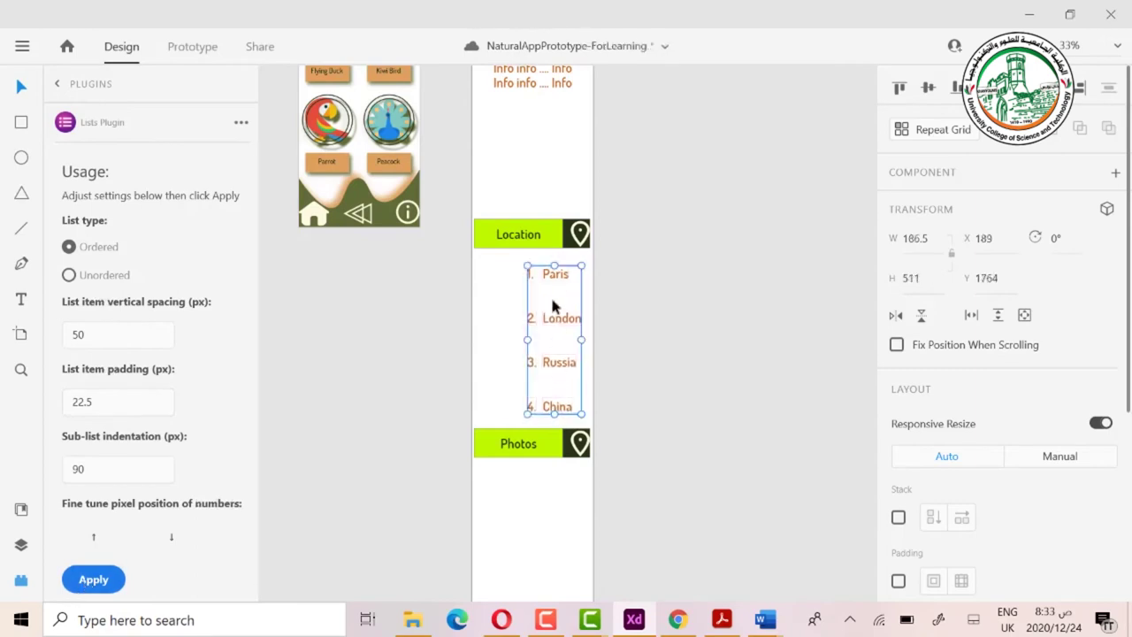
pyautogui.moveTo(553, 265); pyautogui.dragTo(551, 259)
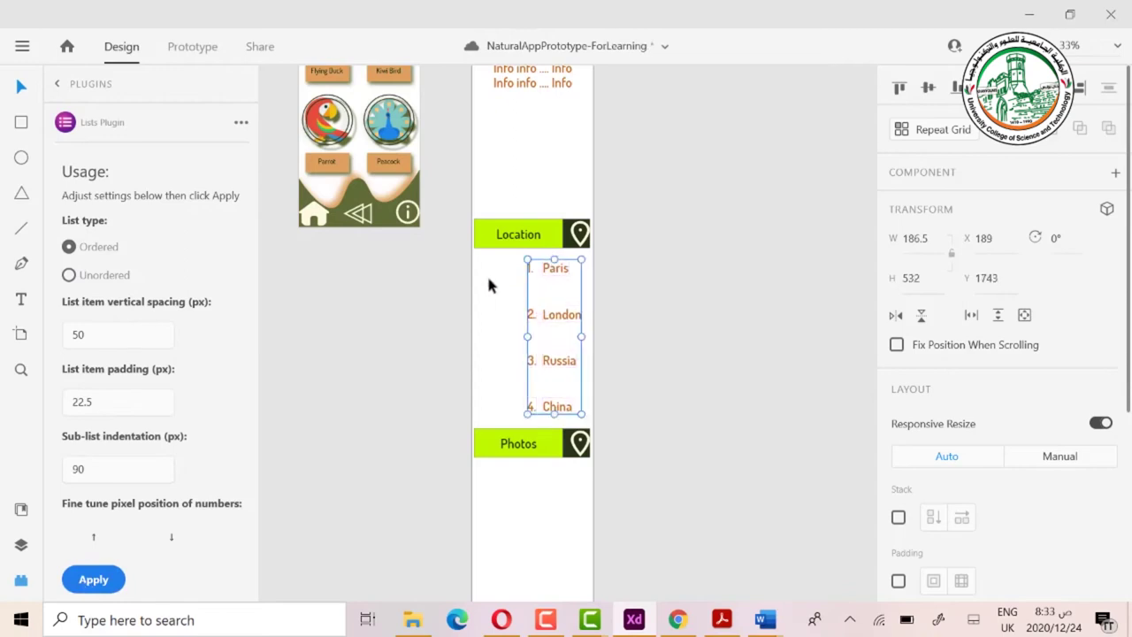
# Bring the world map icon onto the crane artboard and place one copy beside each of Paris, London, Russia and China.
pyautogui.scroll(7, 516, 313)
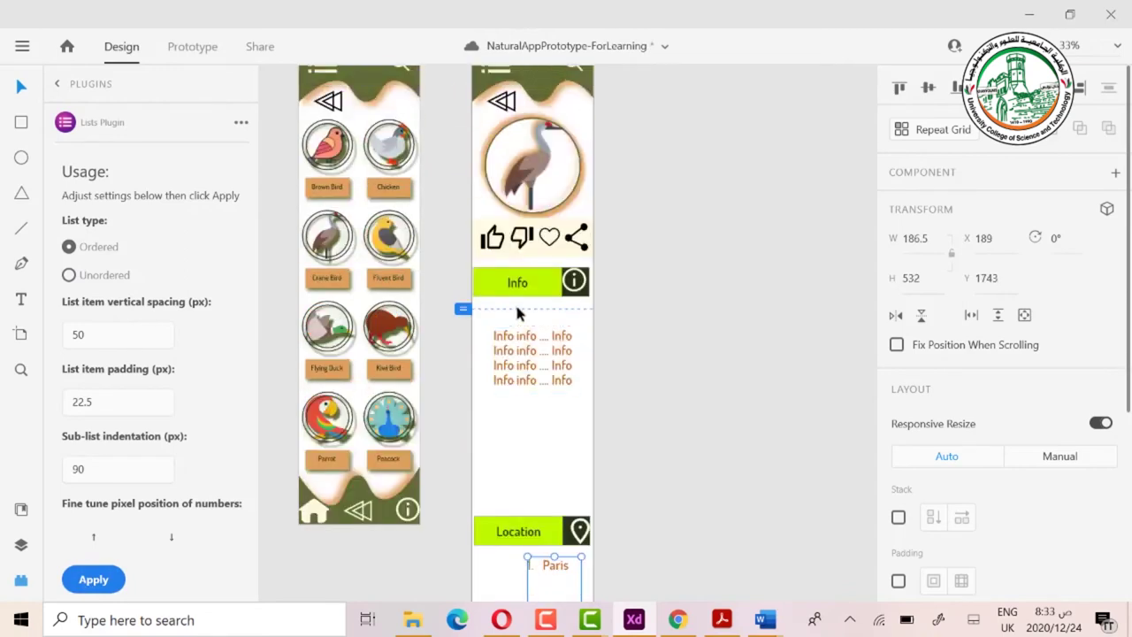
pyautogui.scroll(-5, 518, 311)
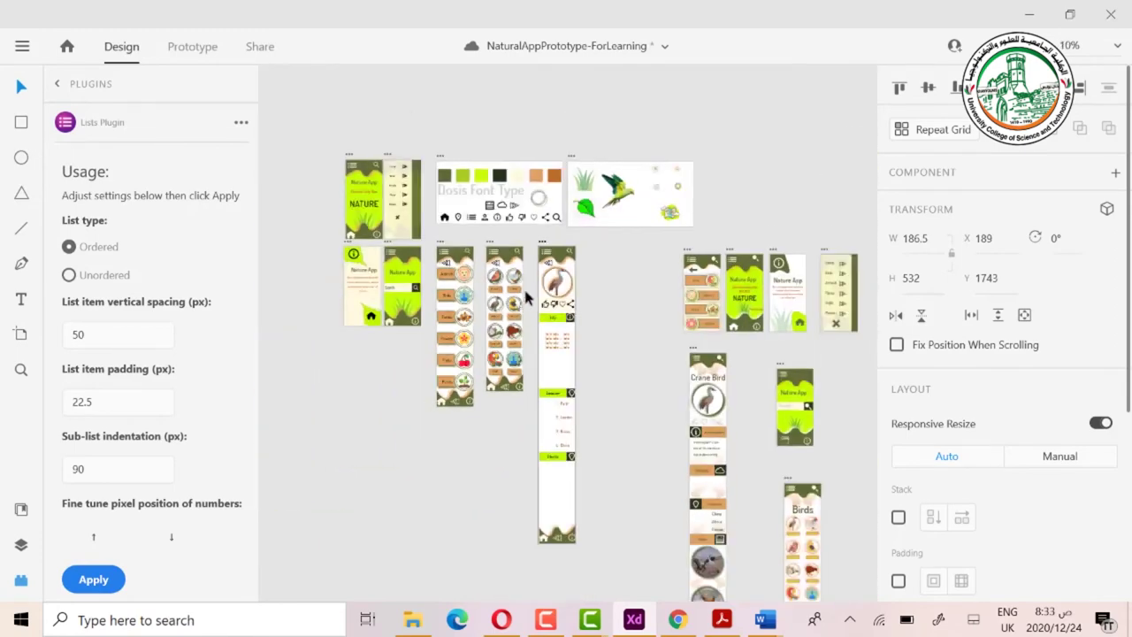
pyautogui.moveTo(669, 216); pyautogui.dragTo(546, 449)
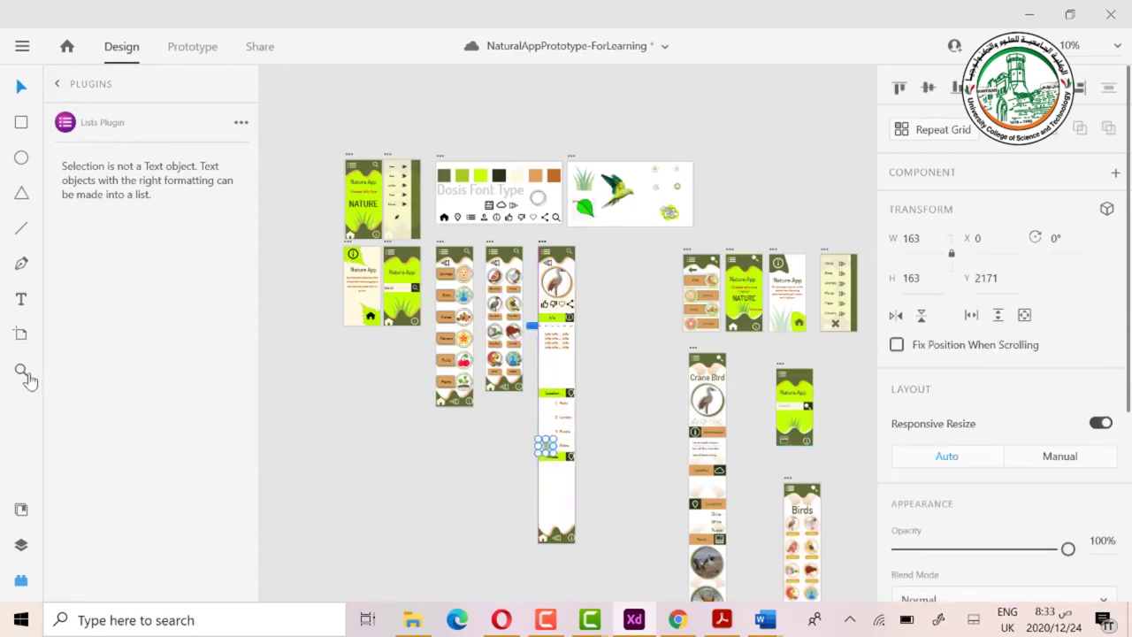
pyautogui.scroll(5, 535, 411)
pyautogui.scroll(-3, 538, 402)
pyautogui.moveTo(555, 334); pyautogui.dragTo(573, 144)
pyautogui.click(427, 190)
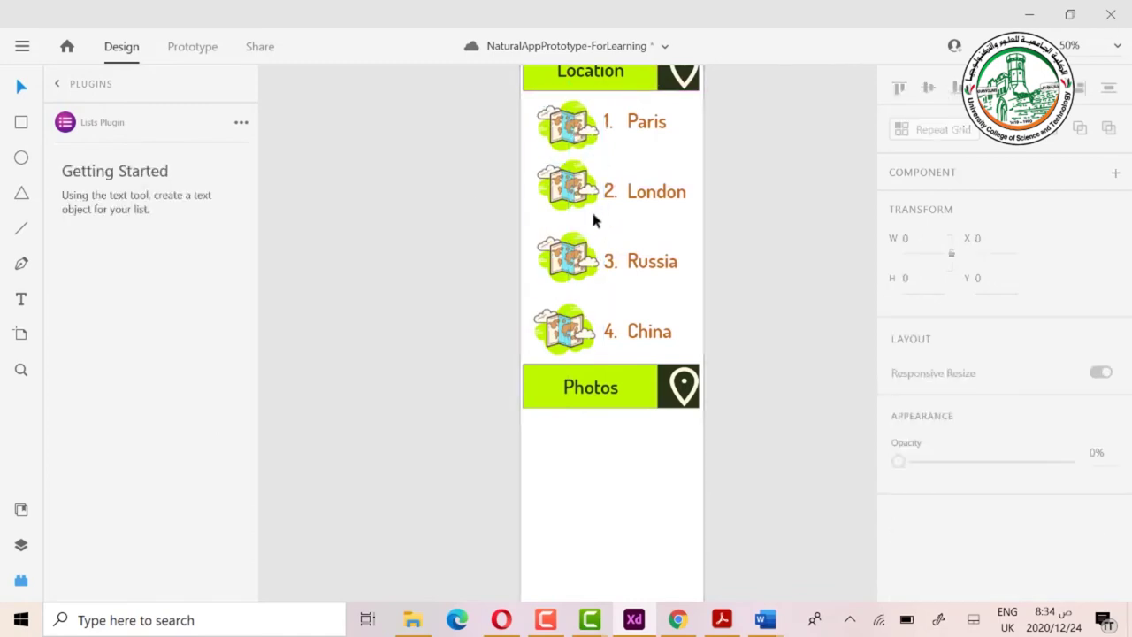
pyautogui.click(573, 270)
pyautogui.click(448, 270)
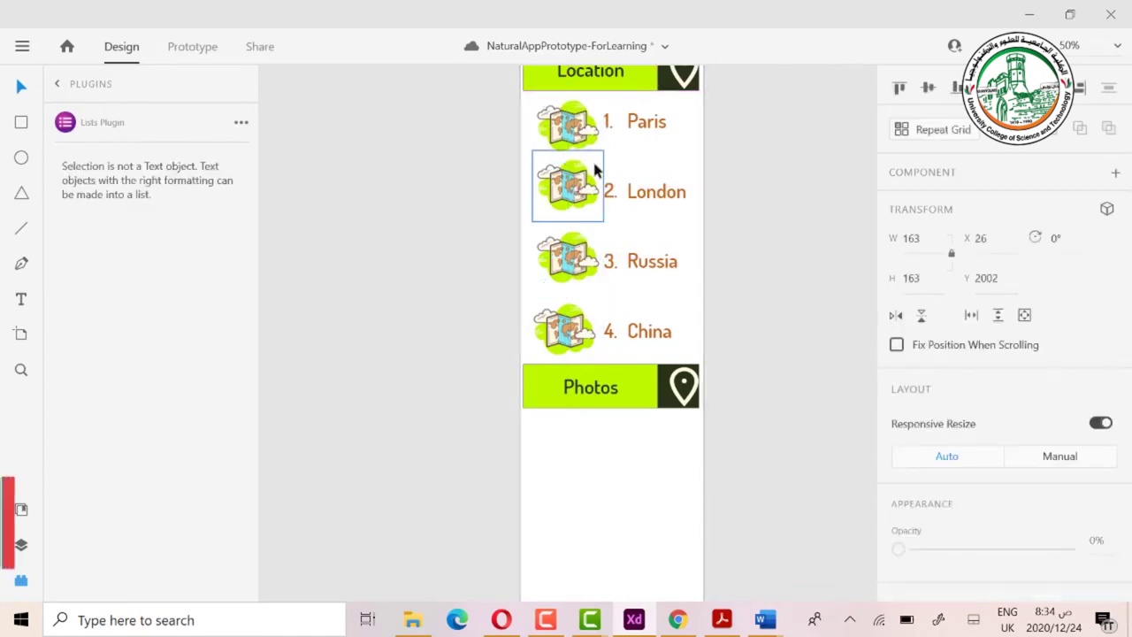
pyautogui.scroll(1, 639, 212)
pyautogui.scroll(-2, 640, 246)
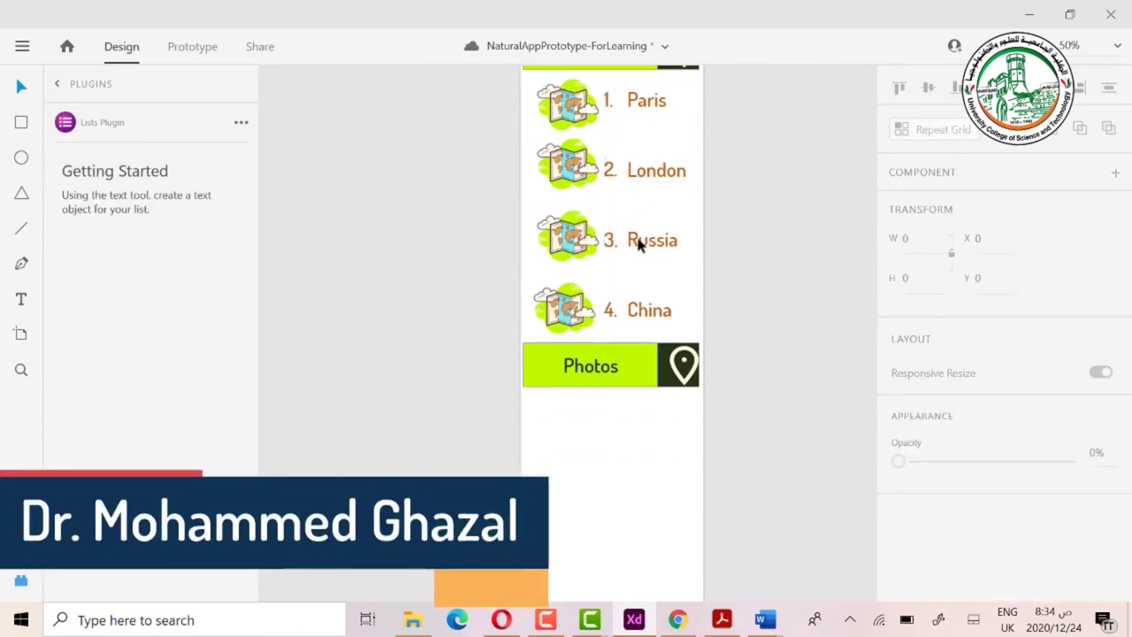
# Duplicate the round crane picture and place the copy centred directly below the Photos bar.
pyautogui.scroll(2, 636, 234)
pyautogui.scroll(6, 636, 235)
pyautogui.scroll(10, 637, 247)
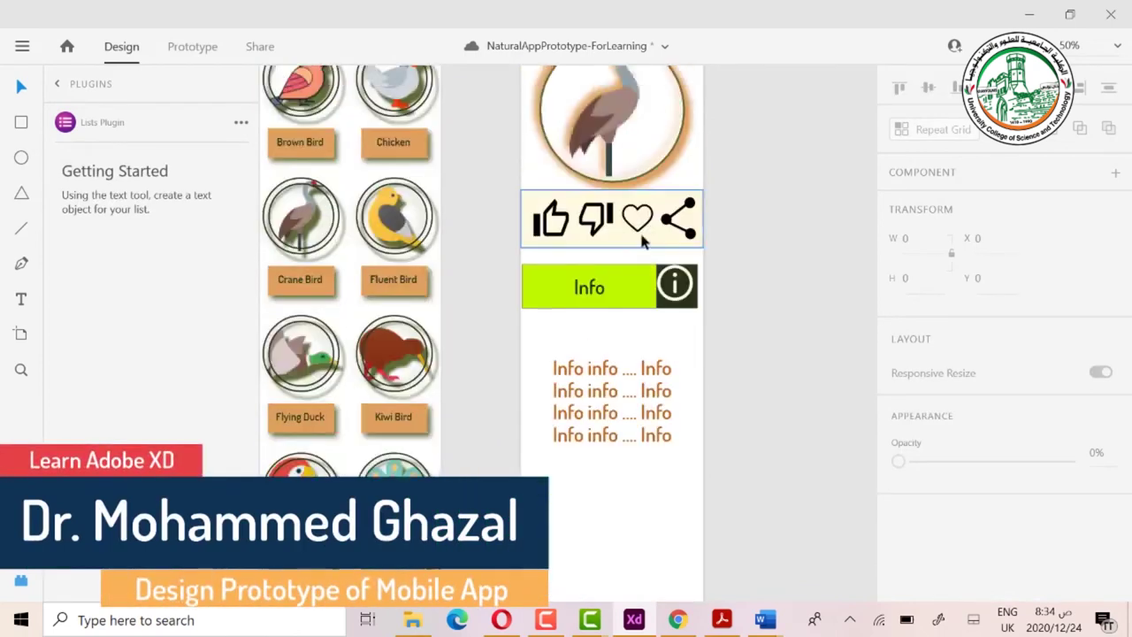
pyautogui.click(643, 196)
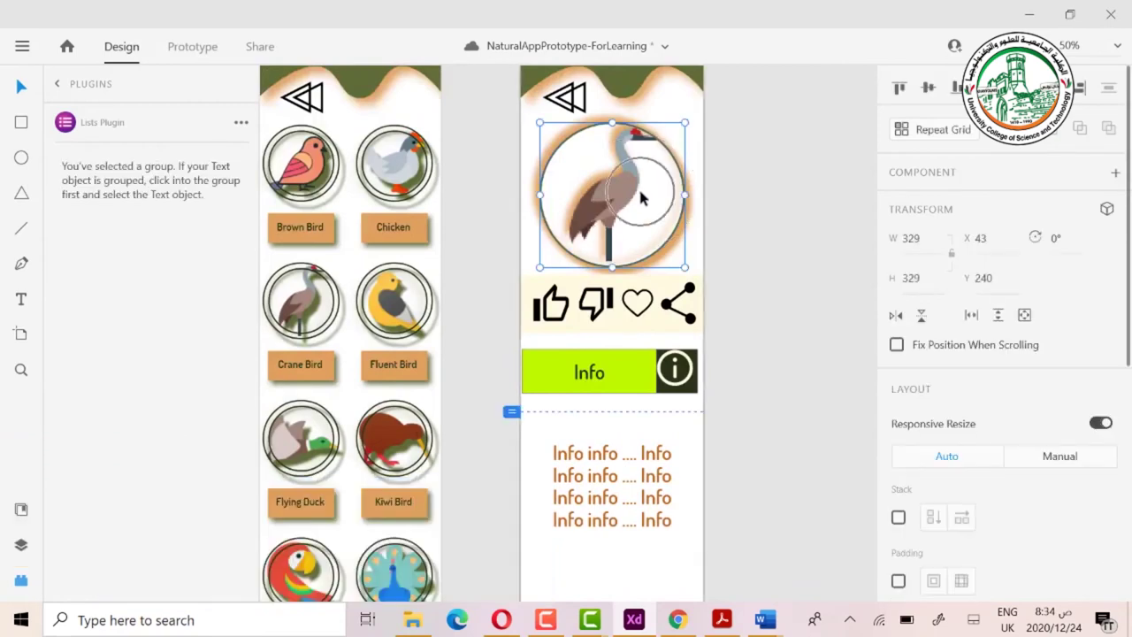
pyautogui.moveTo(645, 202); pyautogui.dragTo(644, 501)
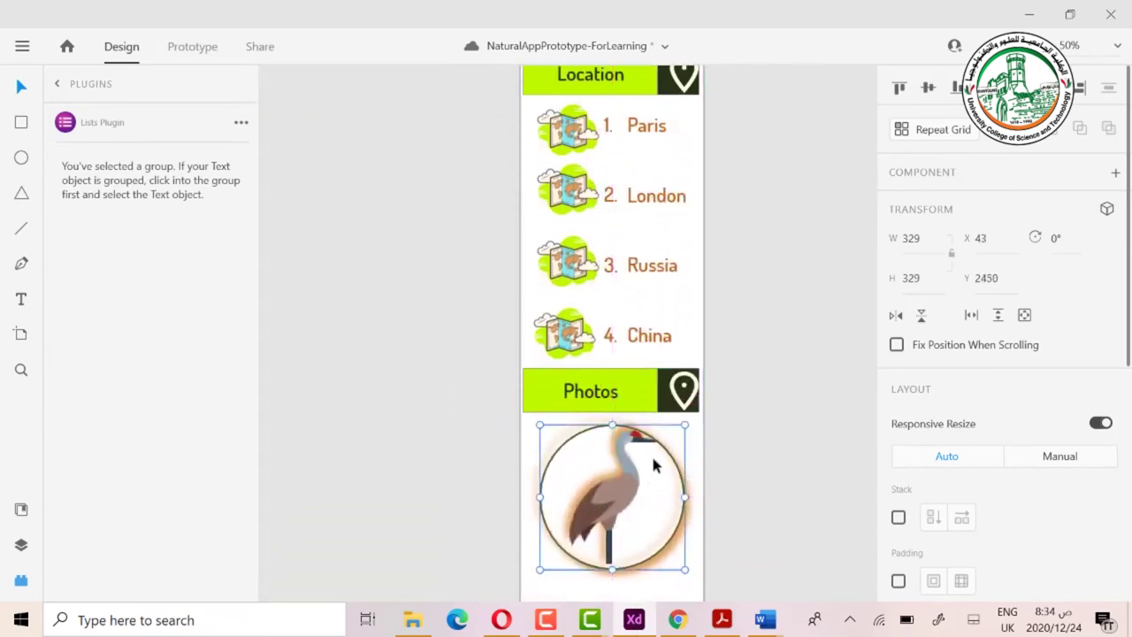
# Lengthen the crane artboard downward to make room for more pictures in the Photos section.
pyautogui.scroll(-5, 654, 469)
pyautogui.moveTo(757, 407); pyautogui.dragTo(522, 482)
pyautogui.click(694, 342)
pyautogui.click(564, 265)
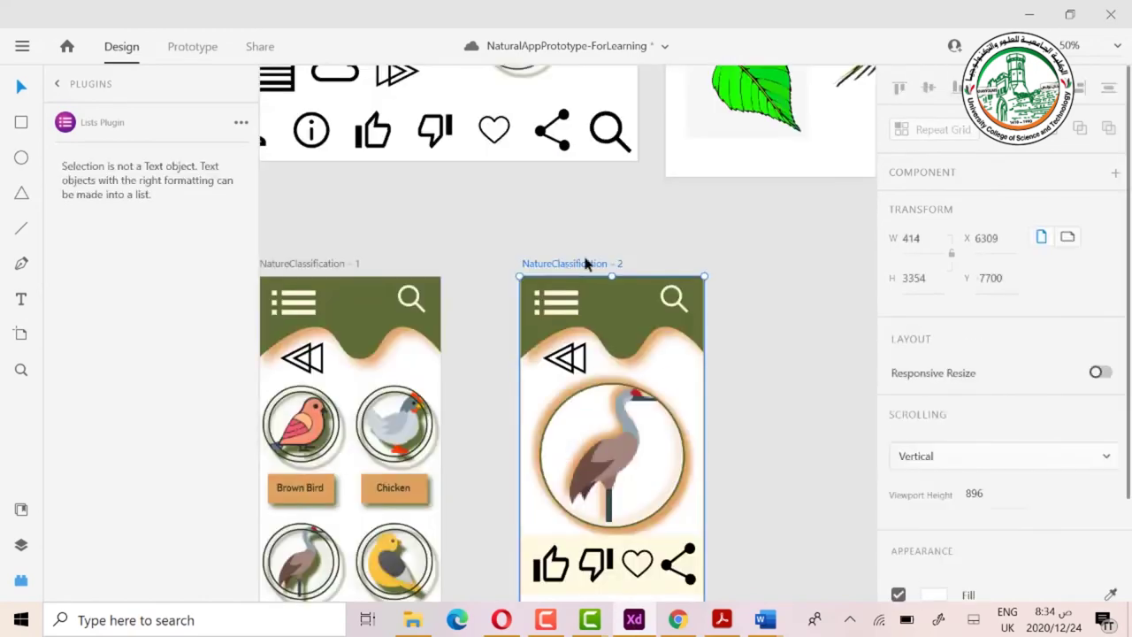
pyautogui.scroll(-15, 585, 264)
pyautogui.scroll(-8, 583, 298)
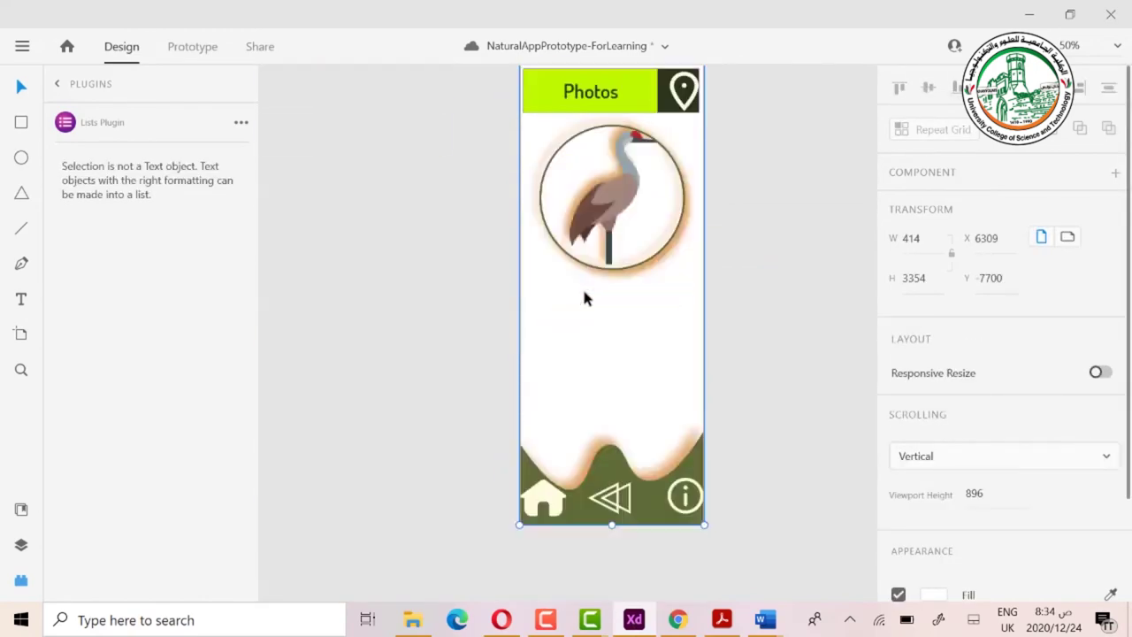
pyautogui.moveTo(612, 334); pyautogui.dragTo(614, 572)
# Move the footer wave with its home, back and info icons down towards the lengthened artboard's lower end.
pyautogui.moveTo(429, 233); pyautogui.dragTo(791, 377)
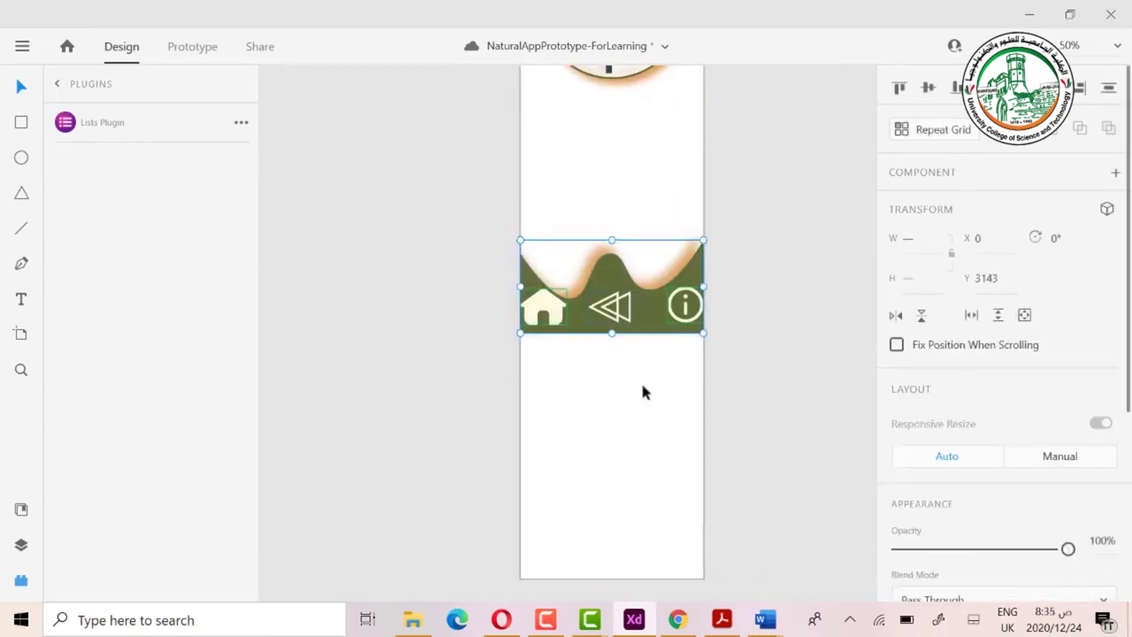
pyautogui.moveTo(639, 309); pyautogui.dragTo(640, 538)
pyautogui.scroll(3, 641, 442)
# Turn the crane picture below the Photos bar into a vertical repeat grid of four evenly spaced pictures.
pyautogui.click(652, 222)
pyautogui.click(926, 140)
pyautogui.click(602, 258)
pyautogui.click(630, 256)
pyautogui.moveTo(612, 269); pyautogui.dragTo(615, 482)
pyautogui.scroll(-2, 616, 313)
pyautogui.moveTo(620, 355); pyautogui.dragTo(618, 323)
# Position the footer wave and its icons directly beneath the last crane picture, flush with the artboard's lower edge.
pyautogui.scroll(-2, 619, 354)
pyautogui.click(742, 349)
pyautogui.moveTo(757, 348); pyautogui.dragTo(499, 424)
pyautogui.moveTo(605, 361)
pyautogui.mouseDown()
pyautogui.moveTo(604, 341)
pyautogui.moveTo(606, 361)
pyautogui.mouseUp()
pyautogui.click(721, 363)
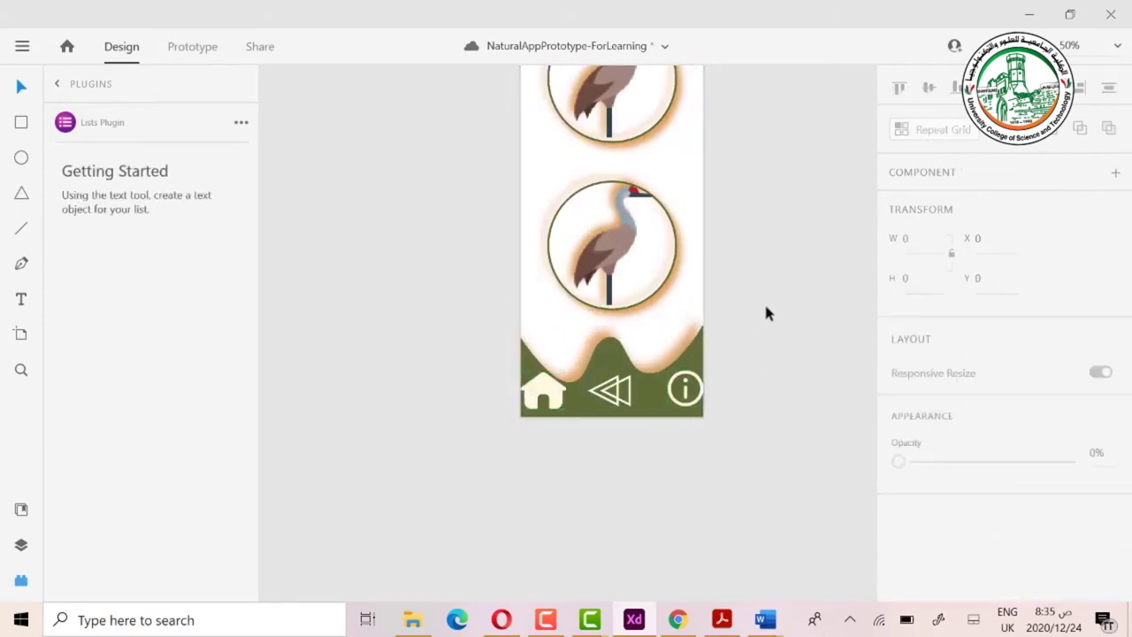
# Fill the repeat grid's circles with the four selected photos from the CraneBird folder in File Explorer.
pyautogui.scroll(4, 766, 311)
pyautogui.scroll(2, 766, 311)
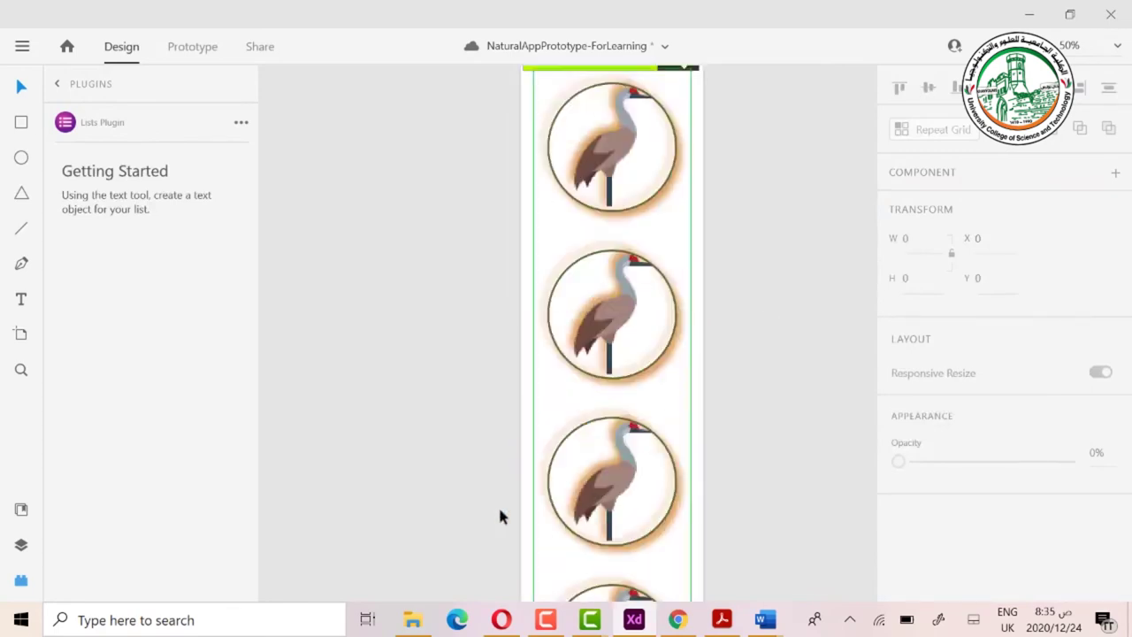
pyautogui.click(412, 619)
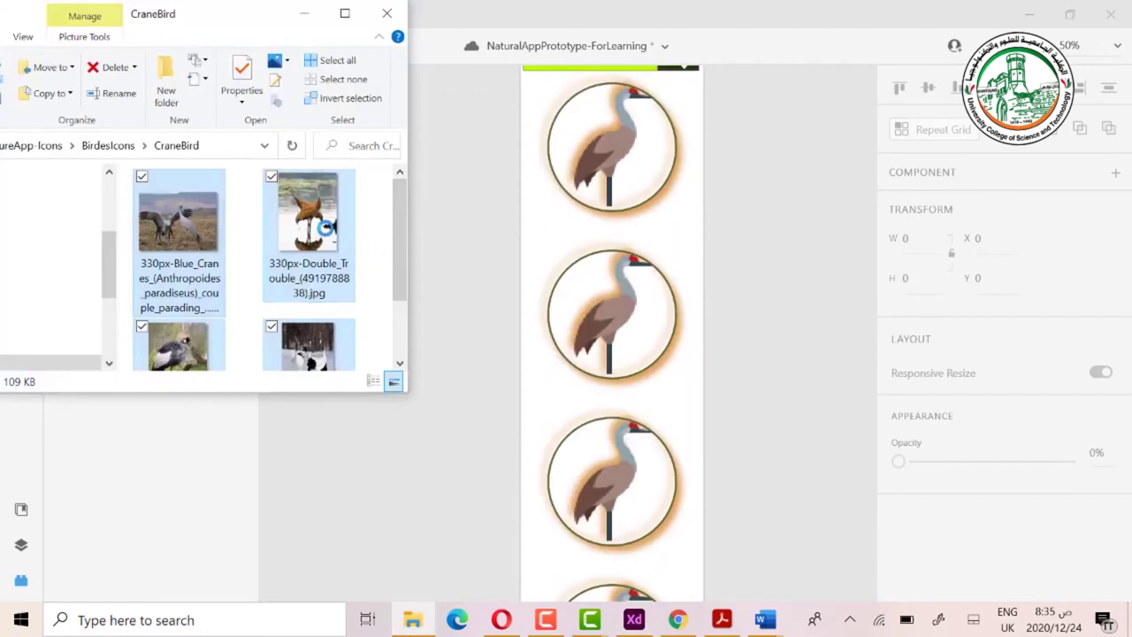
pyautogui.moveTo(314, 228); pyautogui.dragTo(615, 160)
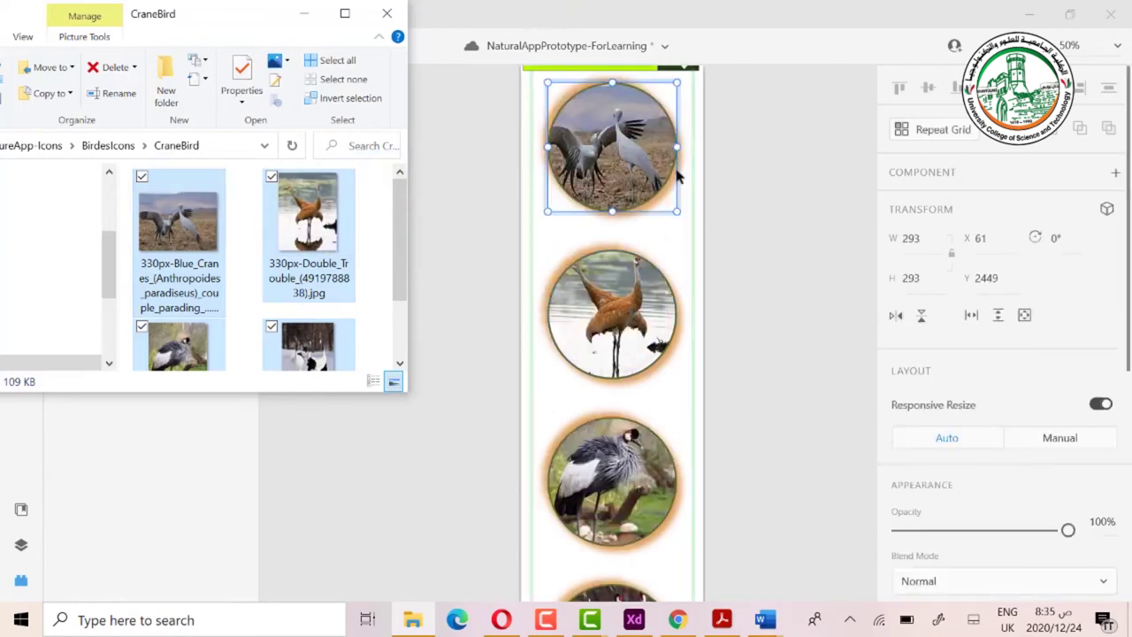
pyautogui.scroll(-5, 630, 270)
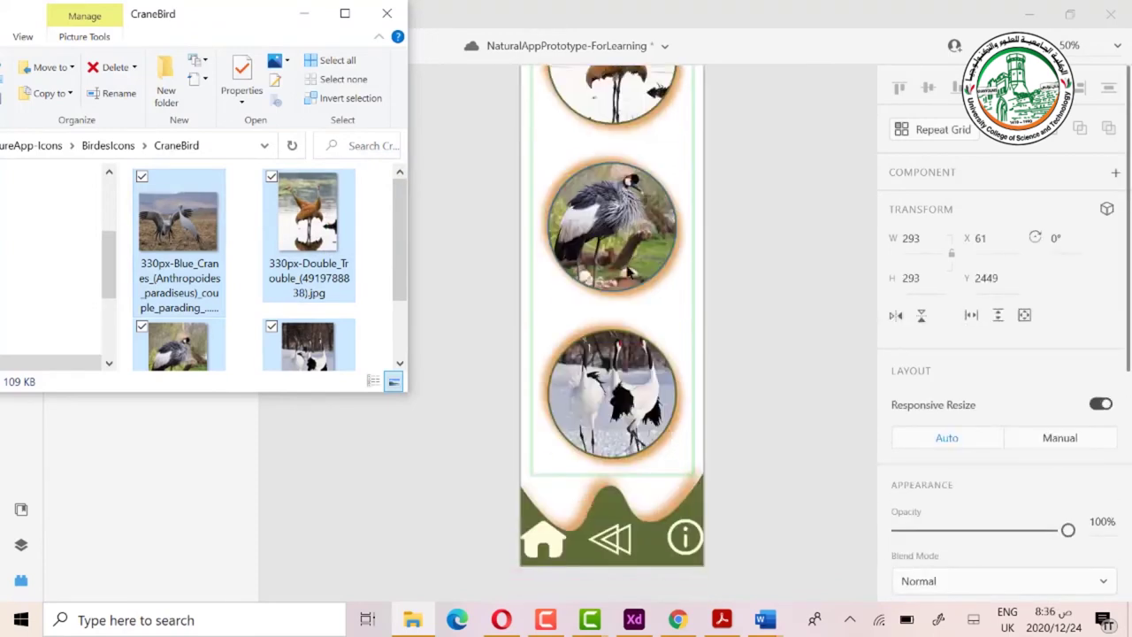
# Move the Info text up closer beneath the Info bar and fit the bar to the artboard's full width.
pyautogui.scroll(8, 726, 370)
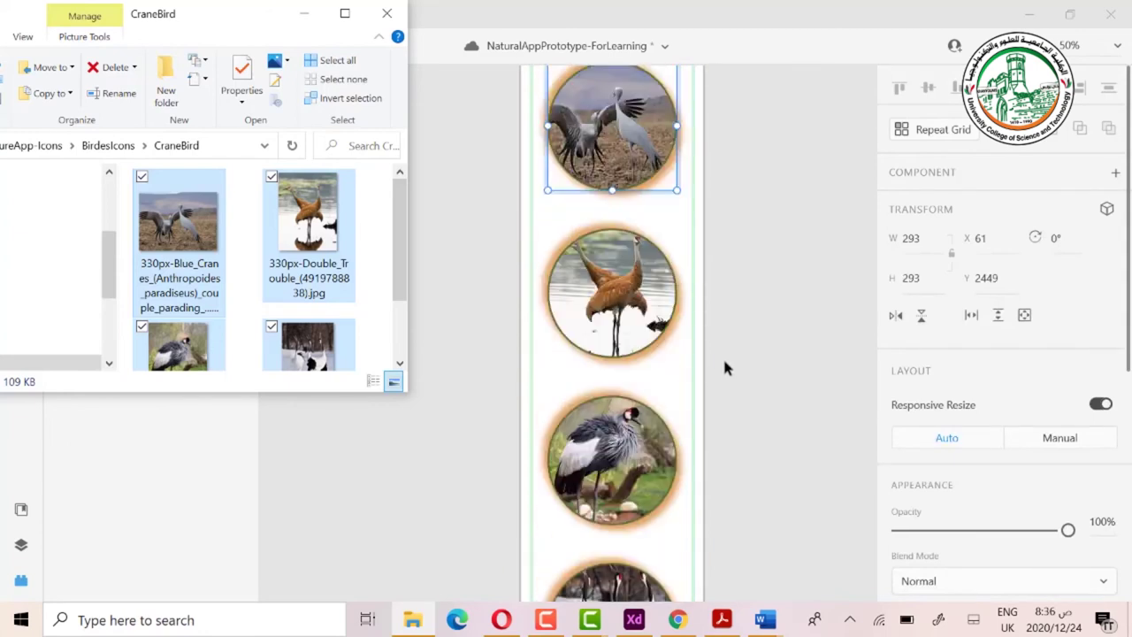
pyautogui.scroll(7, 643, 292)
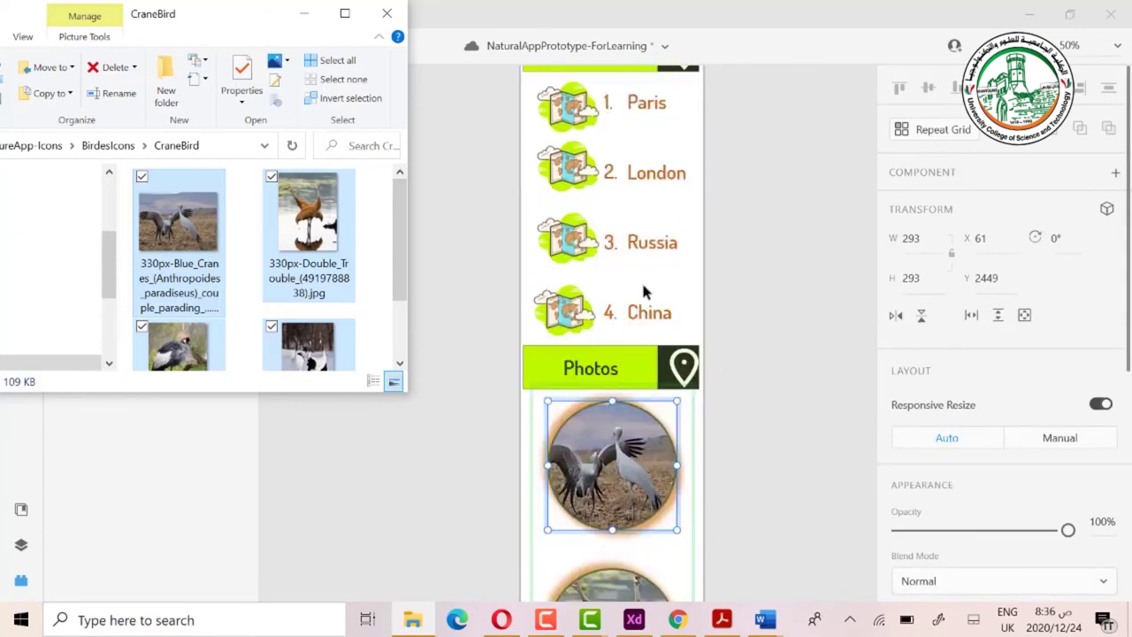
pyautogui.scroll(5, 643, 292)
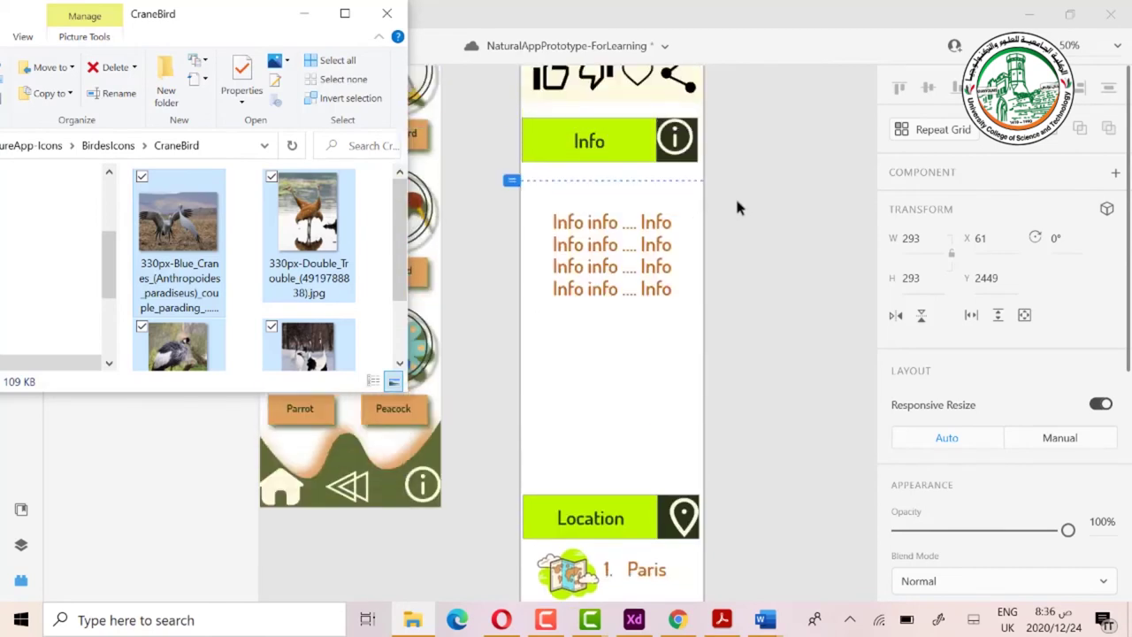
pyautogui.moveTo(757, 204); pyautogui.dragTo(524, 323)
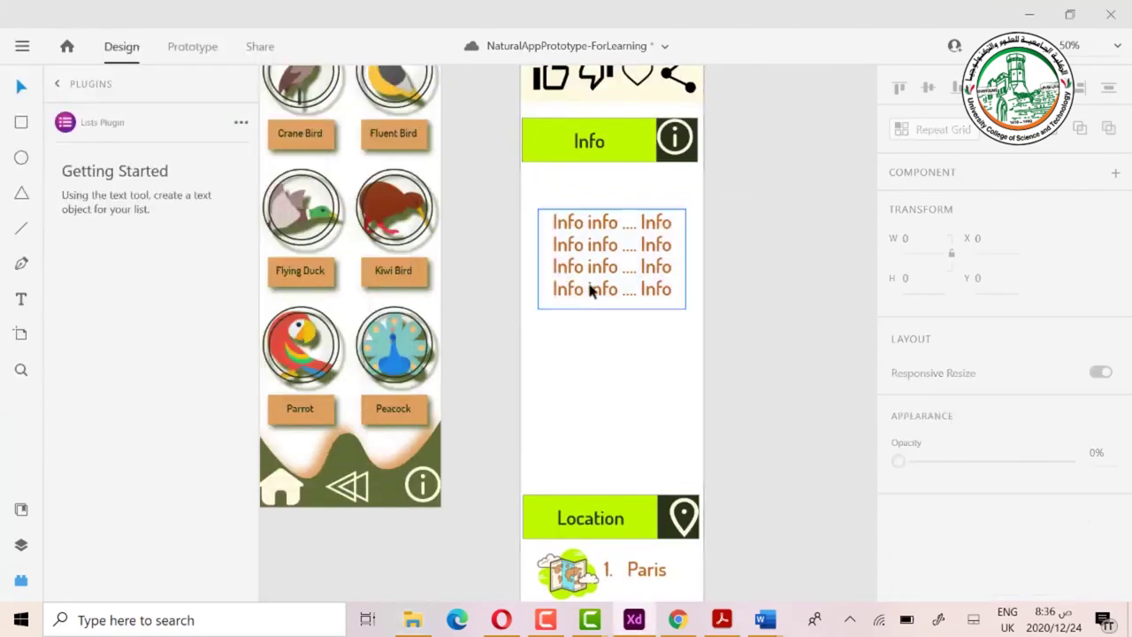
pyautogui.click(599, 279)
pyautogui.moveTo(599, 280); pyautogui.dragTo(638, 248)
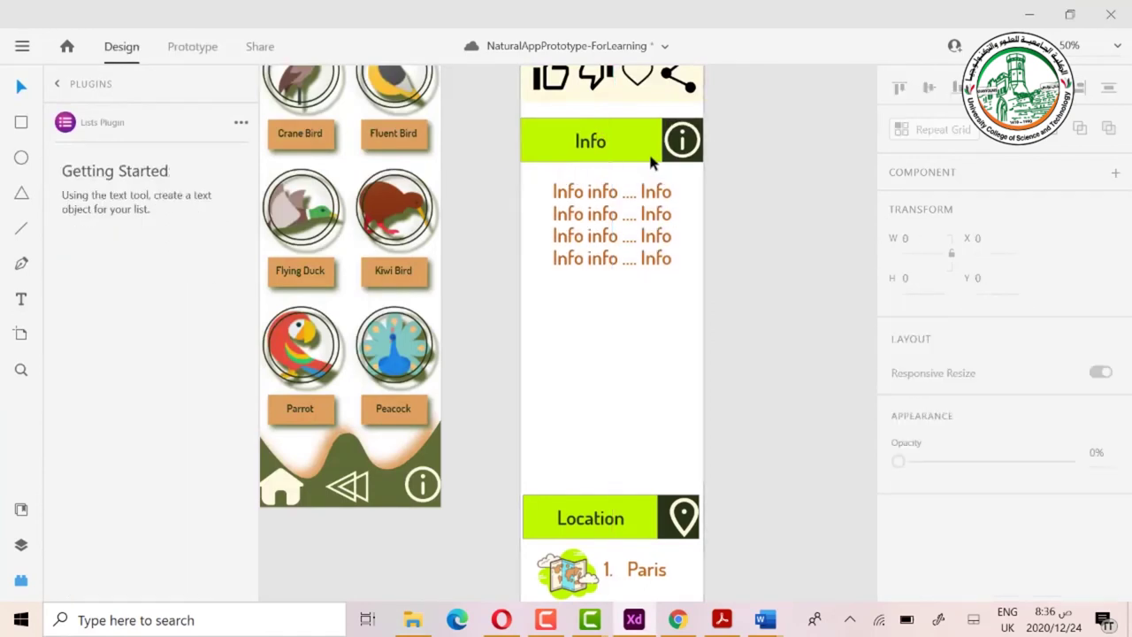
# Duplicate the Info bar below the Info text and change the copy's label to "Weather".
pyautogui.moveTo(649, 154); pyautogui.dragTo(649, 318)
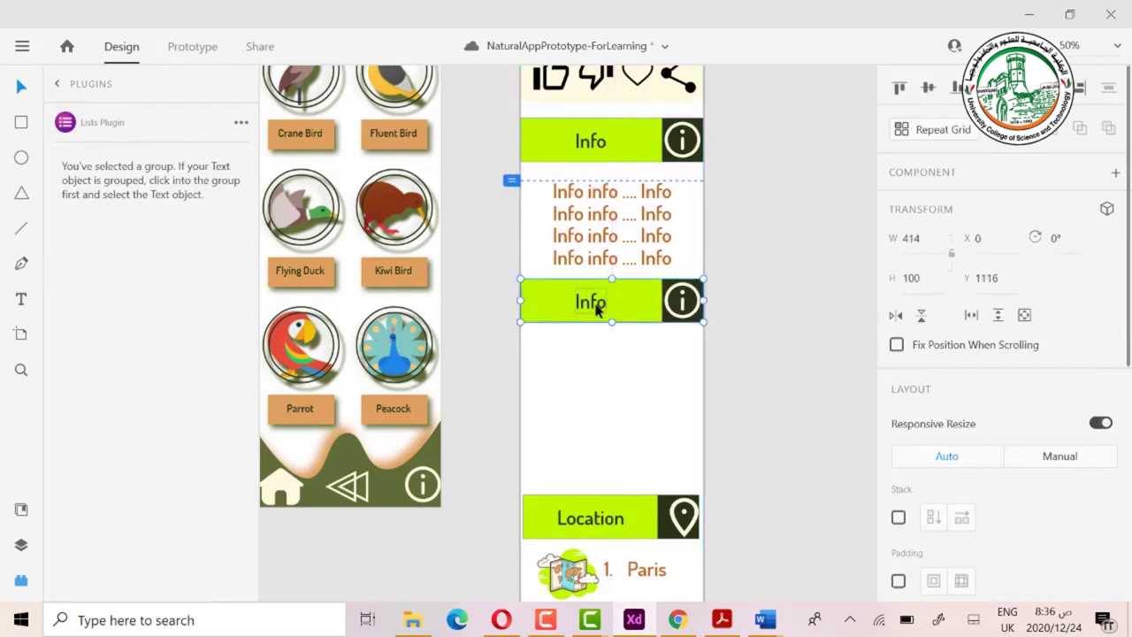
pyautogui.doubleClick(599, 305)
pyautogui.doubleClick(598, 302)
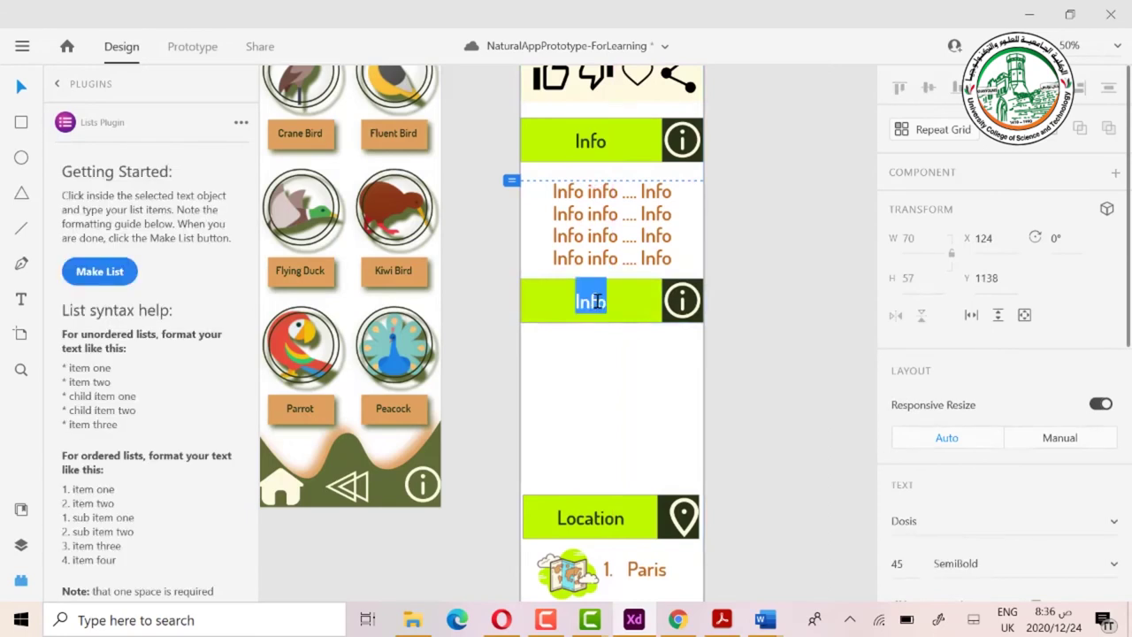
pyautogui.write('Weather')
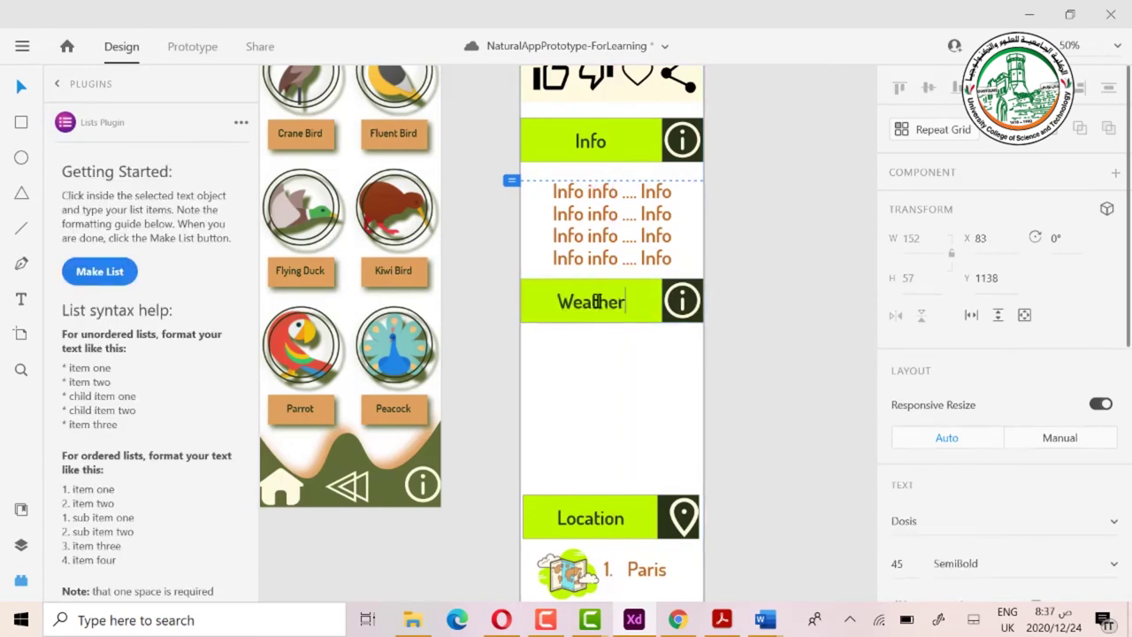
pyautogui.click(753, 247)
# Place the cloud icon in the Weather bar's dark square, shrink it to fit and centre it there.
pyautogui.scroll(10, 619, 301)
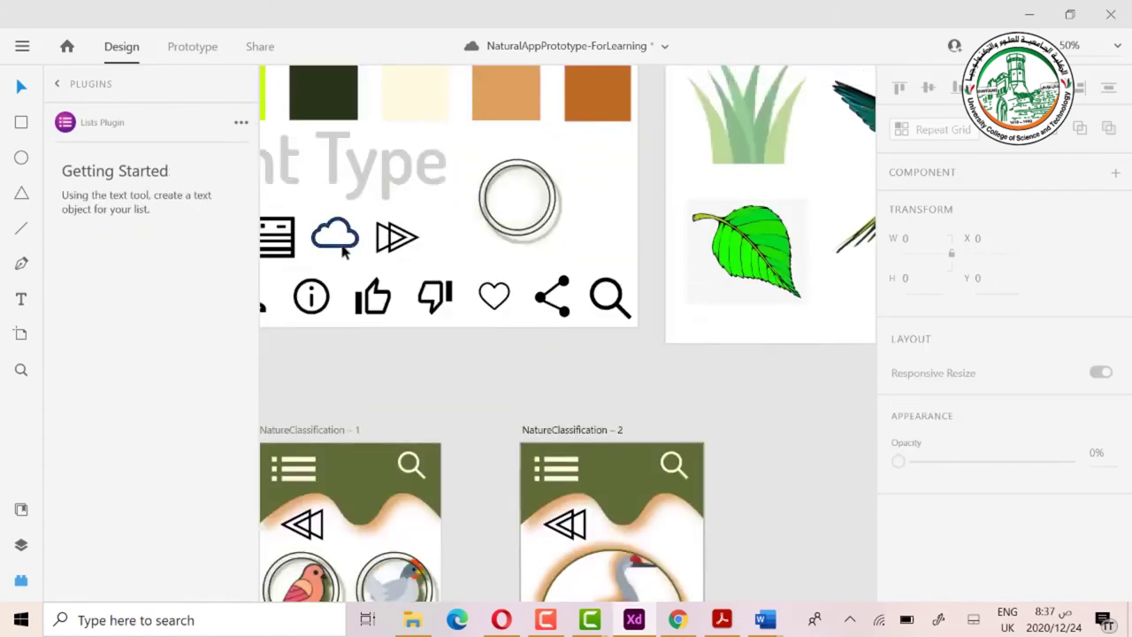
pyautogui.moveTo(345, 256); pyautogui.dragTo(785, 568)
pyautogui.scroll(-4, 779, 523)
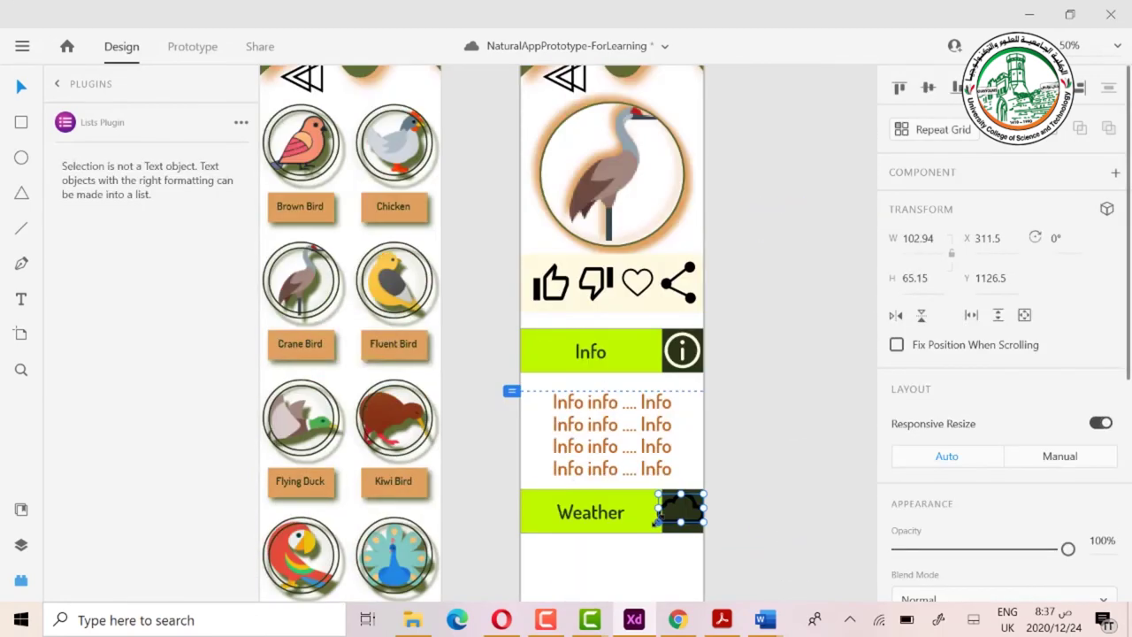
pyautogui.moveTo(655, 522); pyautogui.dragTo(675, 510)
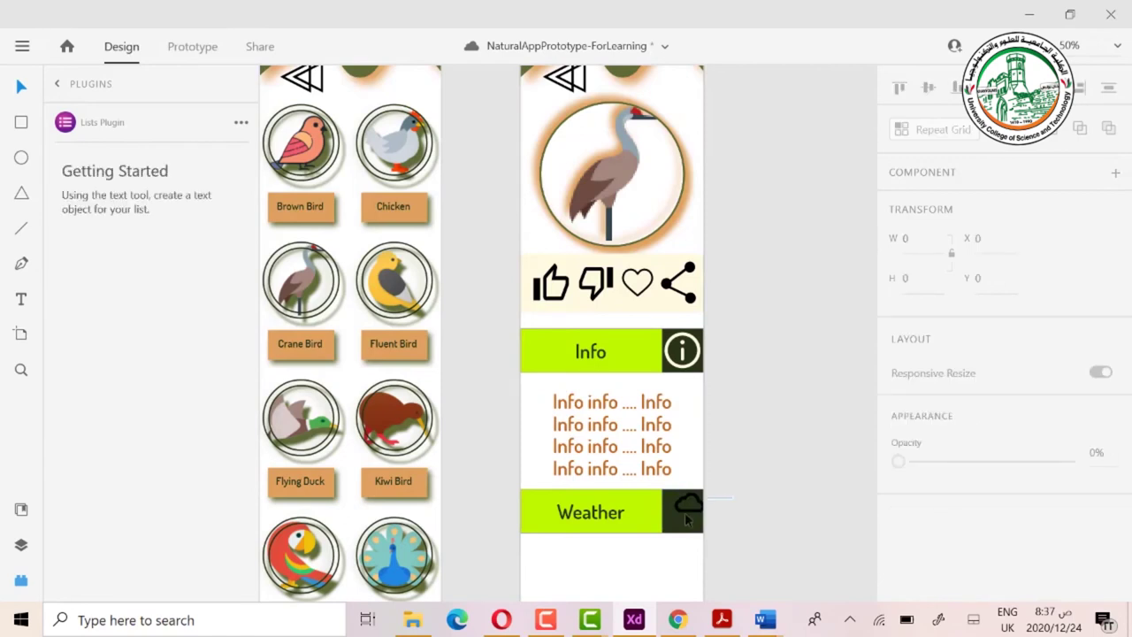
pyautogui.click(684, 512)
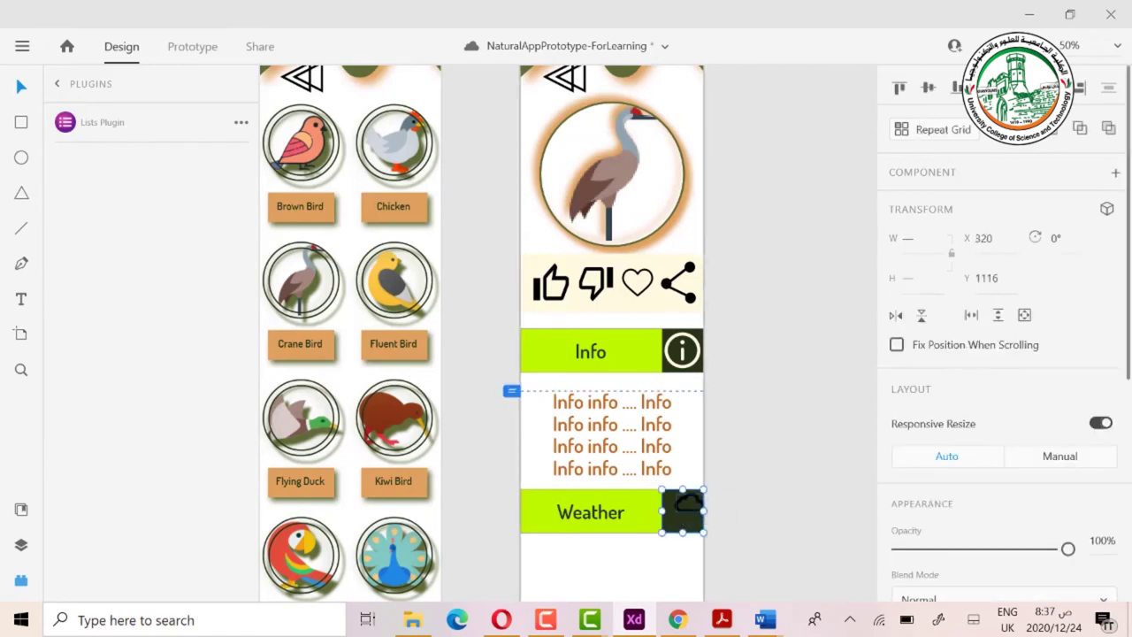
pyautogui.press('Up')
pyautogui.click(928, 89)
pyautogui.scroll(-3, 881, 408)
pyautogui.click(773, 422)
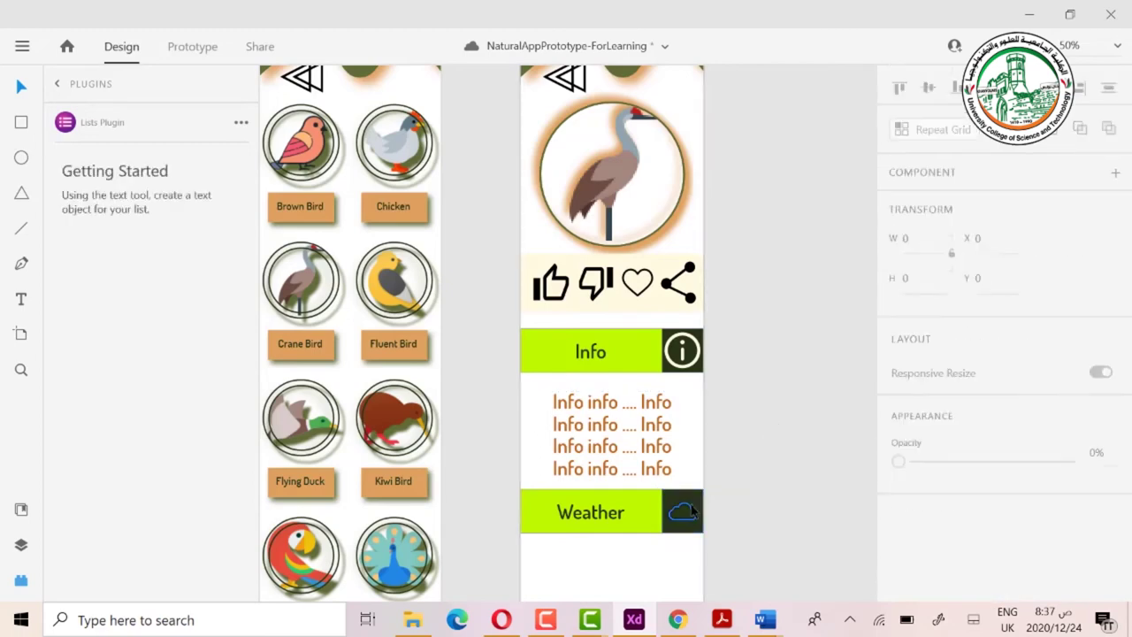
# Change the border colour of the Weather bar's cloud icon to the cream swatch #FEFAE0.
pyautogui.click(694, 513)
pyautogui.scroll(-3, 823, 477)
pyautogui.scroll(-3, 1008, 500)
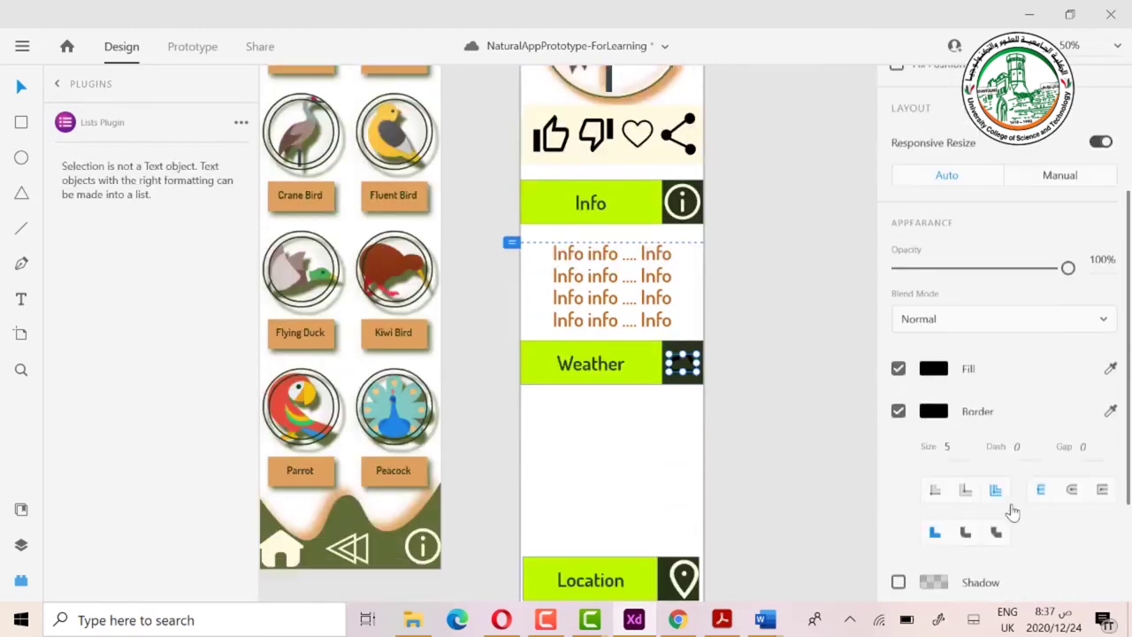
pyautogui.scroll(2, 998, 497)
pyautogui.scroll(-3, 946, 556)
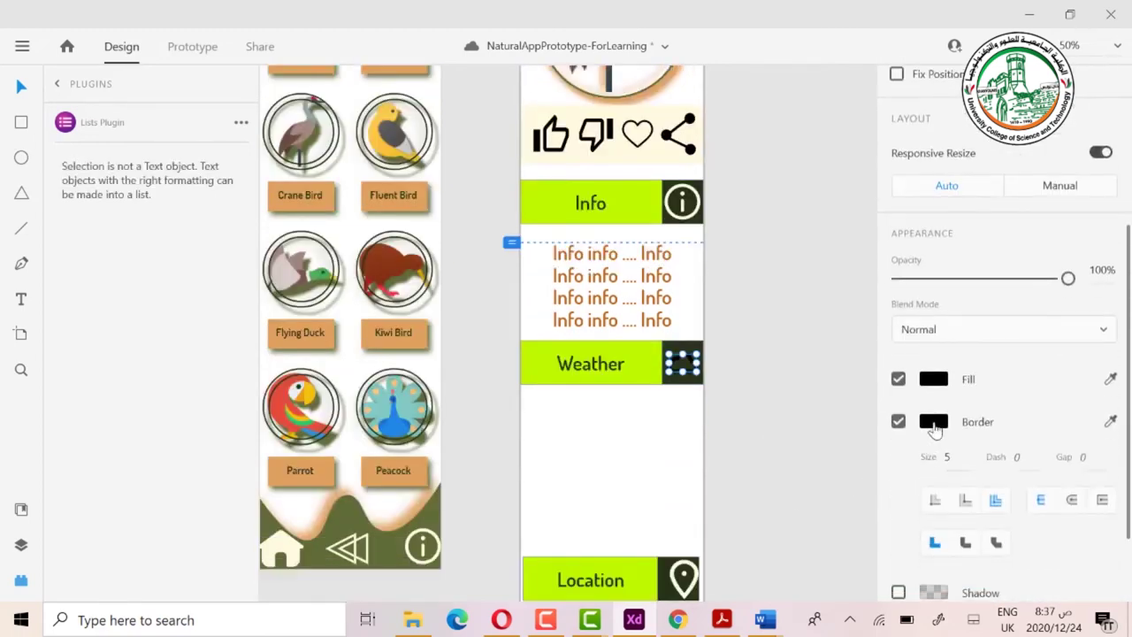
pyautogui.click(934, 423)
pyautogui.click(802, 527)
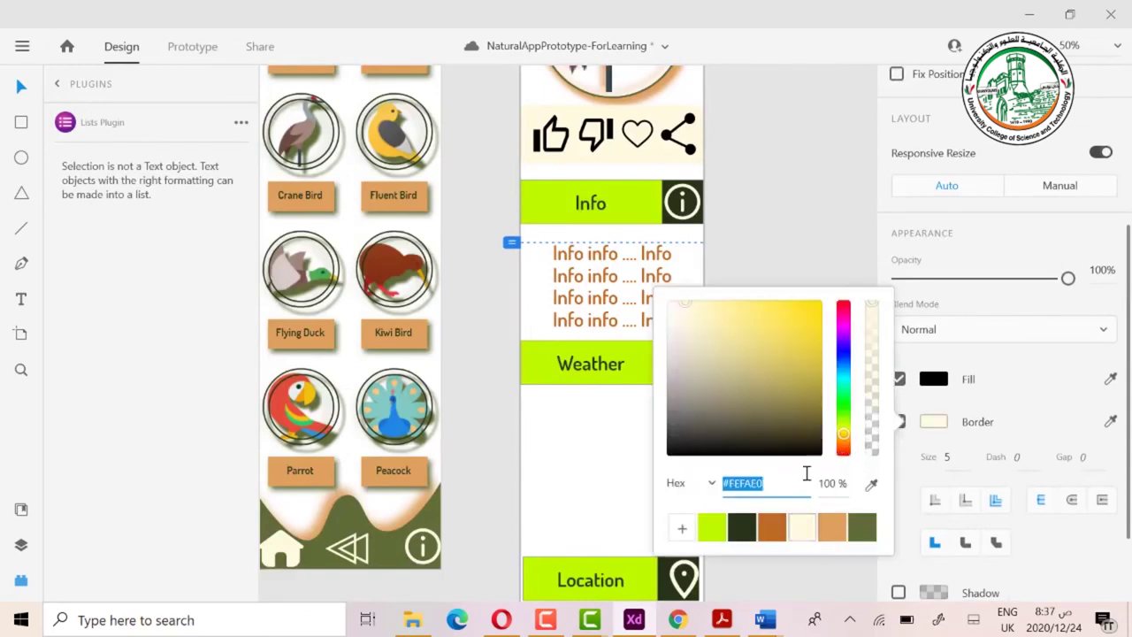
pyautogui.click(822, 242)
pyautogui.click(818, 342)
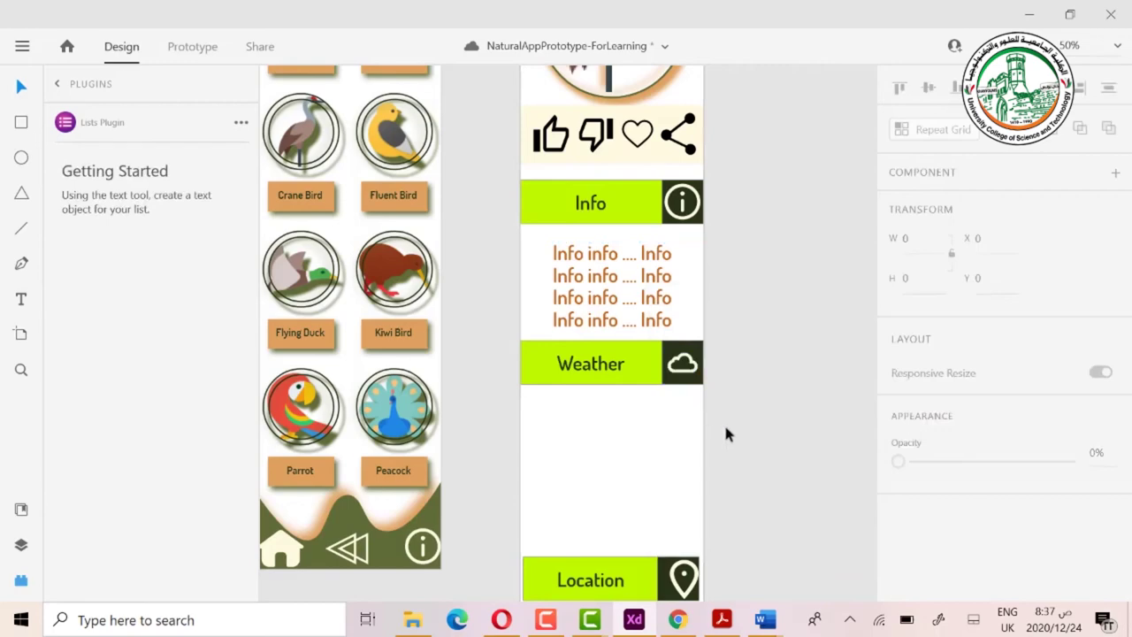
# Move the four season icons from the picture assets artboard into the empty area beneath the Weather bar.
pyautogui.scroll(10, 725, 428)
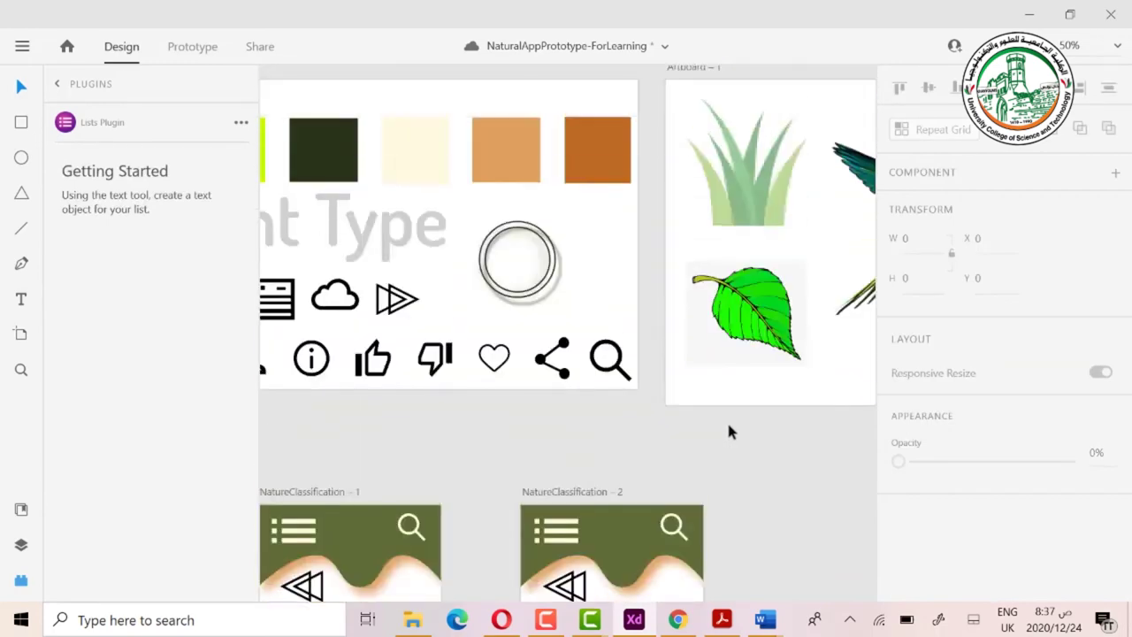
pyautogui.hotkey('ctrl', '-')
pyautogui.hotkey('ctrl', '-')
pyautogui.hotkey('ctrl', '-')
pyautogui.hotkey('ctrl', '-')
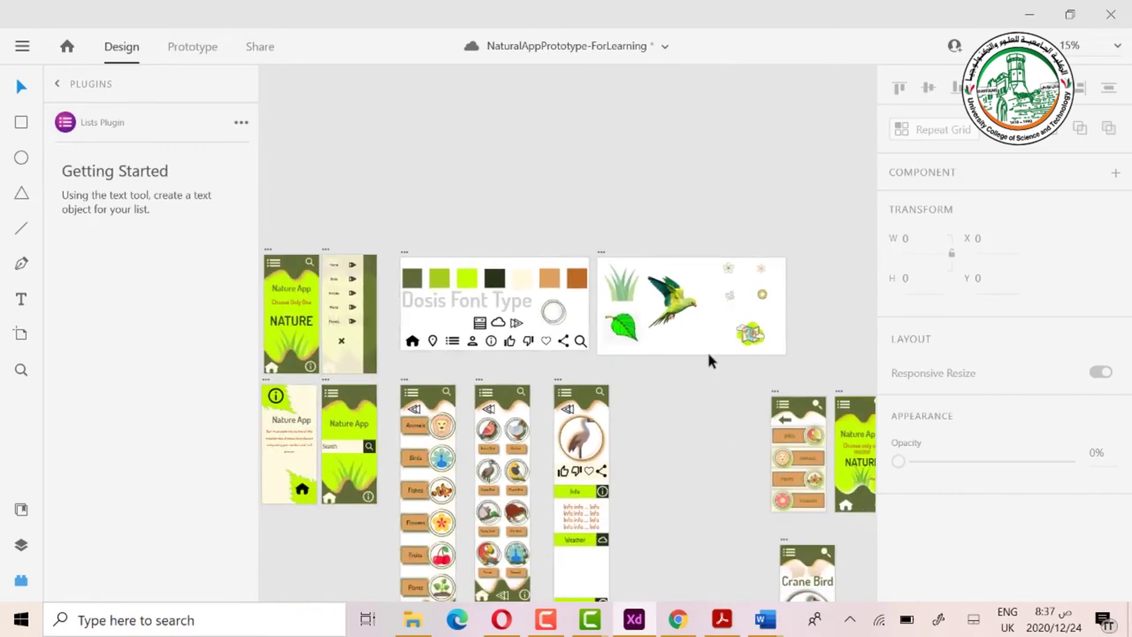
pyautogui.moveTo(717, 260); pyautogui.dragTo(574, 582)
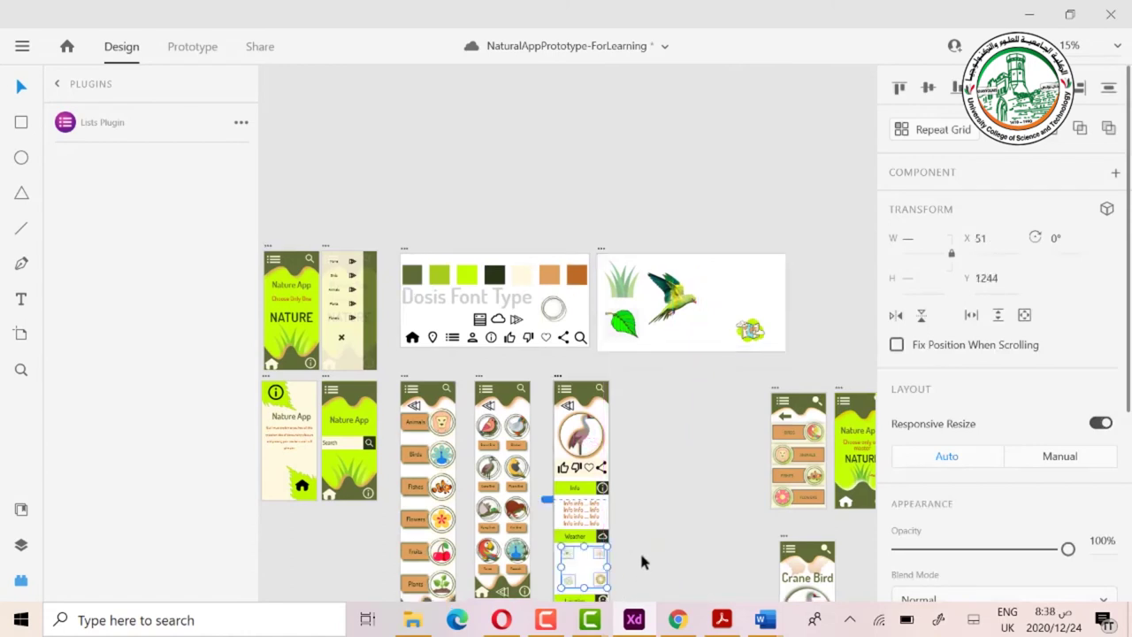
# Nudge the four season icons left within the Weather section to even out their side margins.
pyautogui.press('Left')
pyautogui.press('Left')
pyautogui.press('Left')
pyautogui.press('Left')
pyautogui.press('Left')
pyautogui.press('Left')
pyautogui.press('Left')
pyautogui.press('Left')
pyautogui.press('Left')
pyautogui.press('Left')
pyautogui.press('Left')
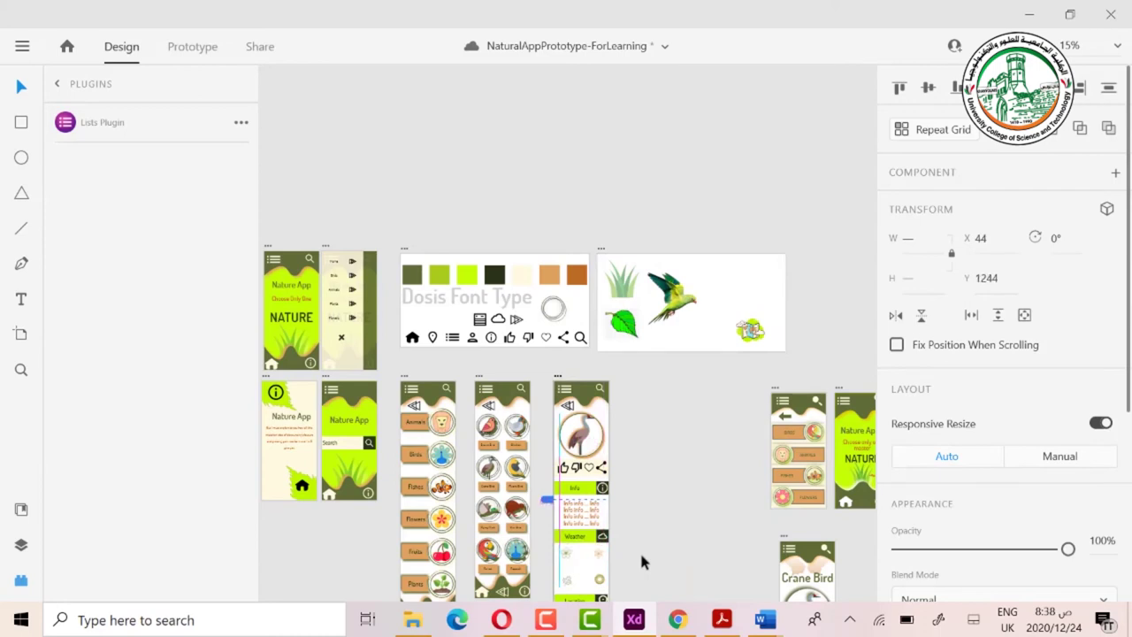
pyautogui.press('Left')
pyautogui.press('Left')
pyautogui.press('Left')
pyautogui.press('Left')
pyautogui.press('Left')
pyautogui.press('Left')
pyautogui.press('Left')
pyautogui.press('Left')
pyautogui.click(639, 550)
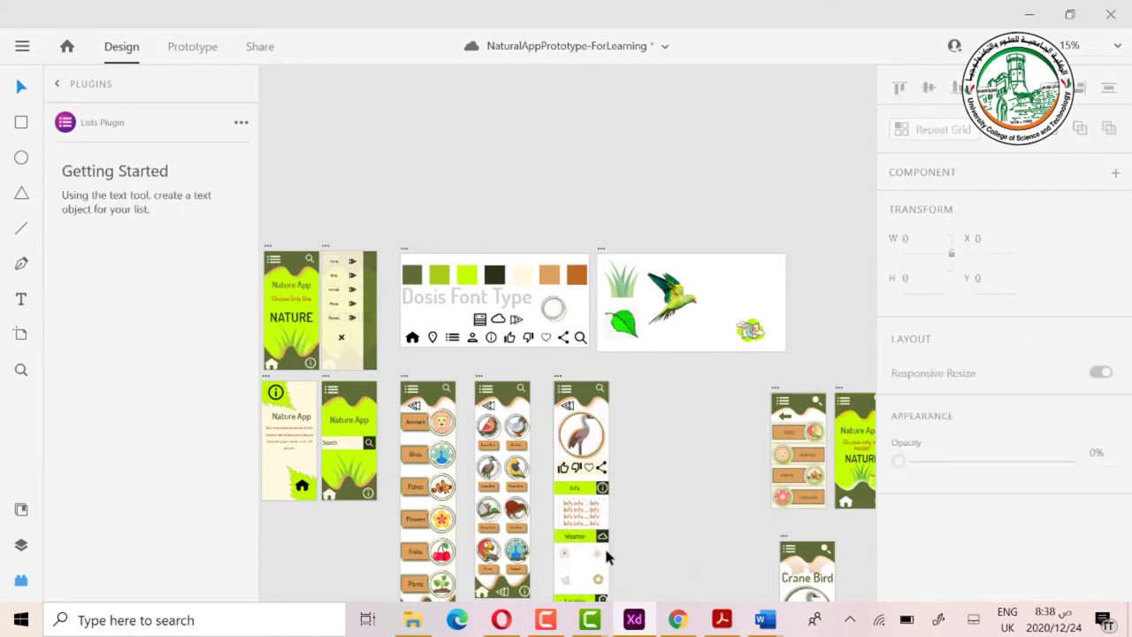
# Move the Info bar and its text up together to Y 718, directly beneath the cream icon row.
pyautogui.scroll(-4, 620, 527)
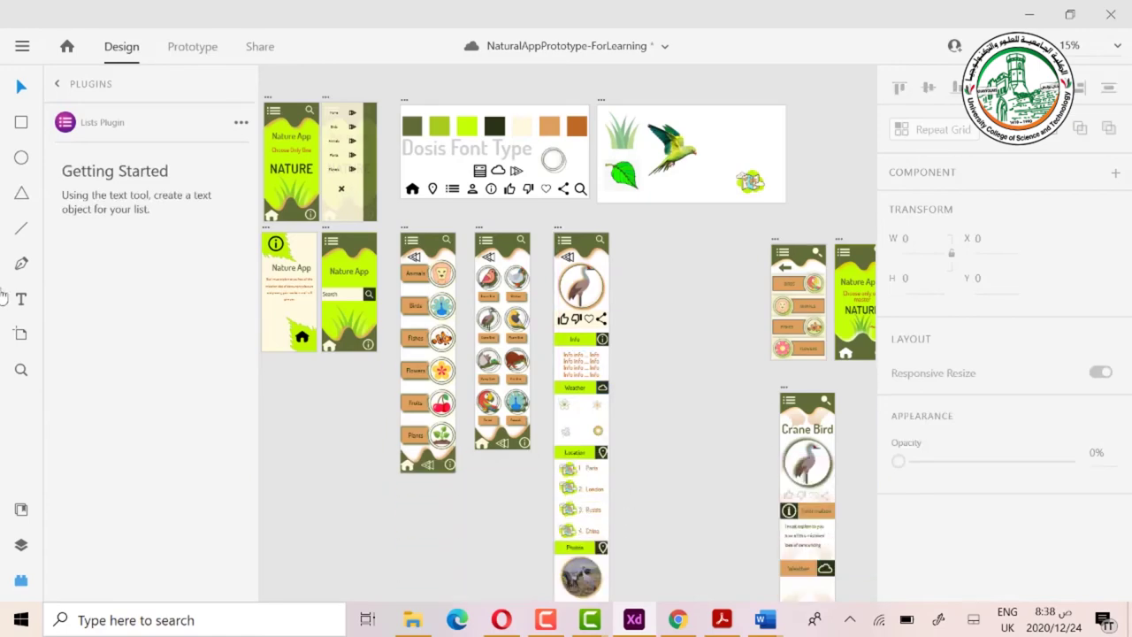
pyautogui.click(22, 371)
pyautogui.click(598, 365)
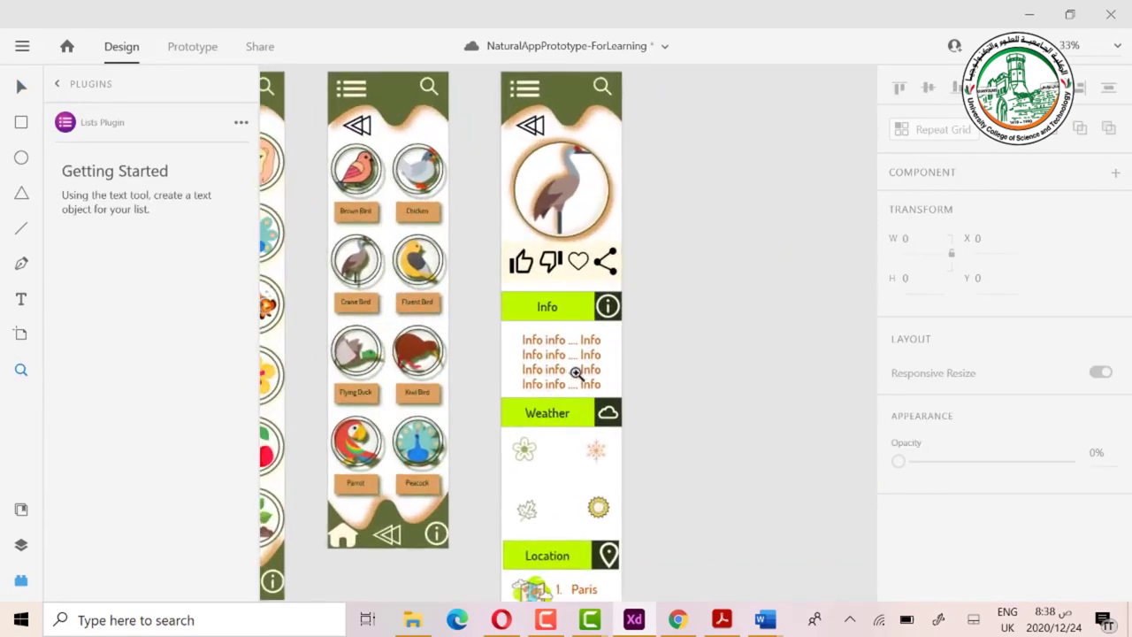
pyautogui.click(576, 373)
pyautogui.scroll(2, 579, 366)
pyautogui.scroll(-5, 505, 300)
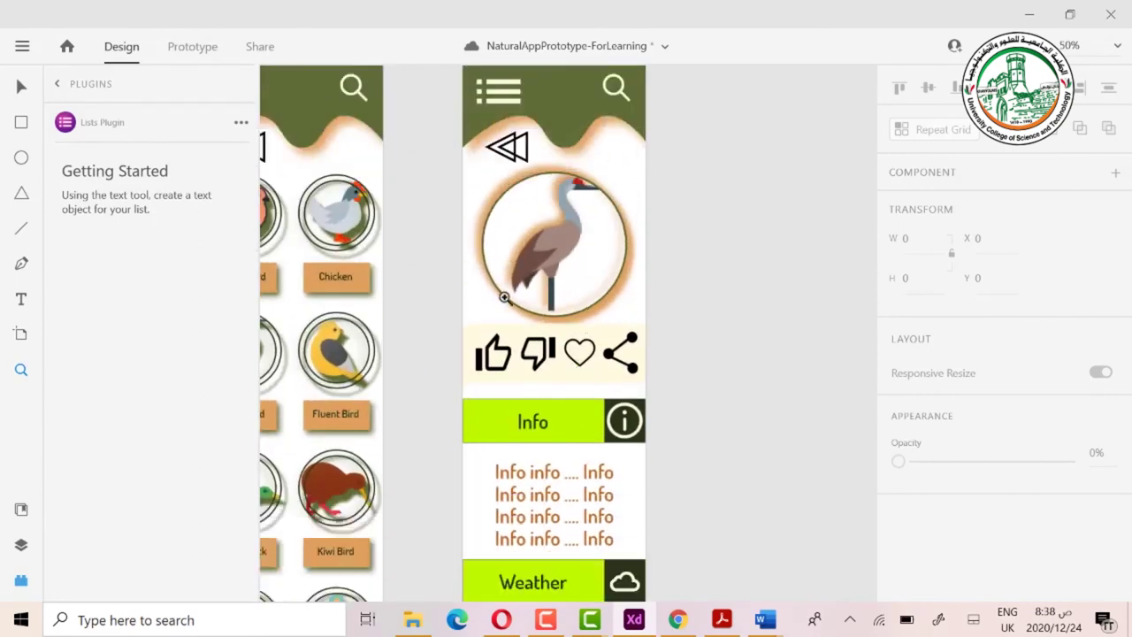
pyautogui.click(22, 86)
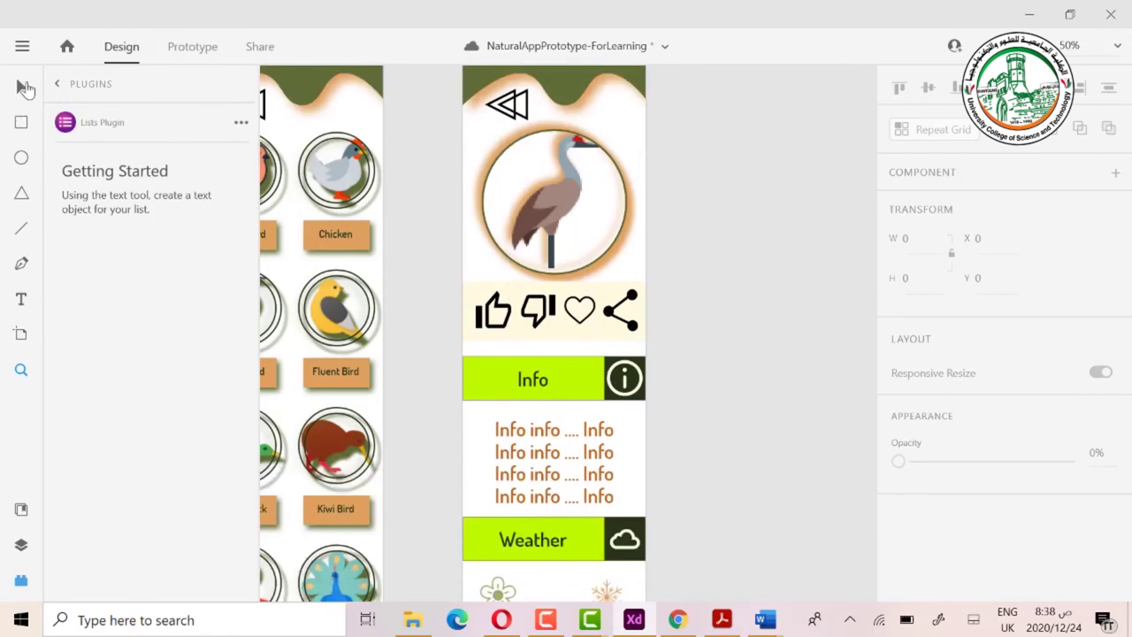
pyautogui.moveTo(676, 347); pyautogui.dragTo(469, 473)
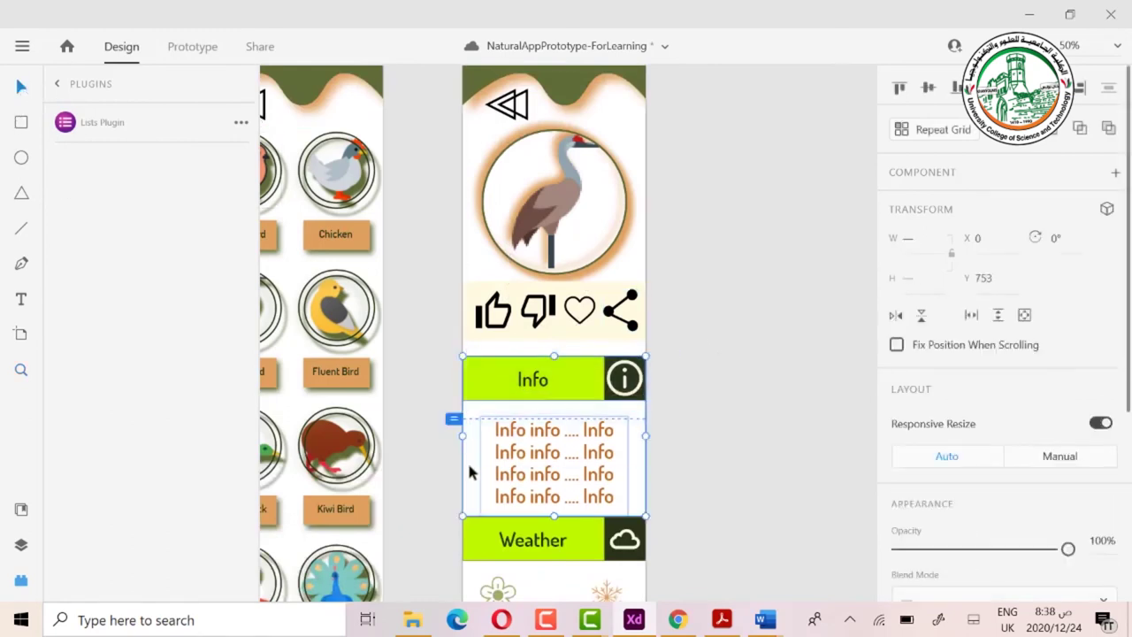
pyautogui.press('Up')
pyautogui.press('Up')
pyautogui.press('Up')
pyautogui.press('Up')
pyautogui.press('Up')
pyautogui.press('Up')
pyautogui.press('Up')
pyautogui.press('Up')
pyautogui.press('Up')
pyautogui.press('Up')
pyautogui.press('Up')
pyautogui.press('Up')
pyautogui.press('Up')
pyautogui.press('Up')
pyautogui.press('Up')
pyautogui.press('Up')
pyautogui.press('Up')
pyautogui.press('Up')
pyautogui.press('Up')
pyautogui.press('Up')
pyautogui.press('Up')
pyautogui.press('Up')
pyautogui.press('Up')
pyautogui.press('Up')
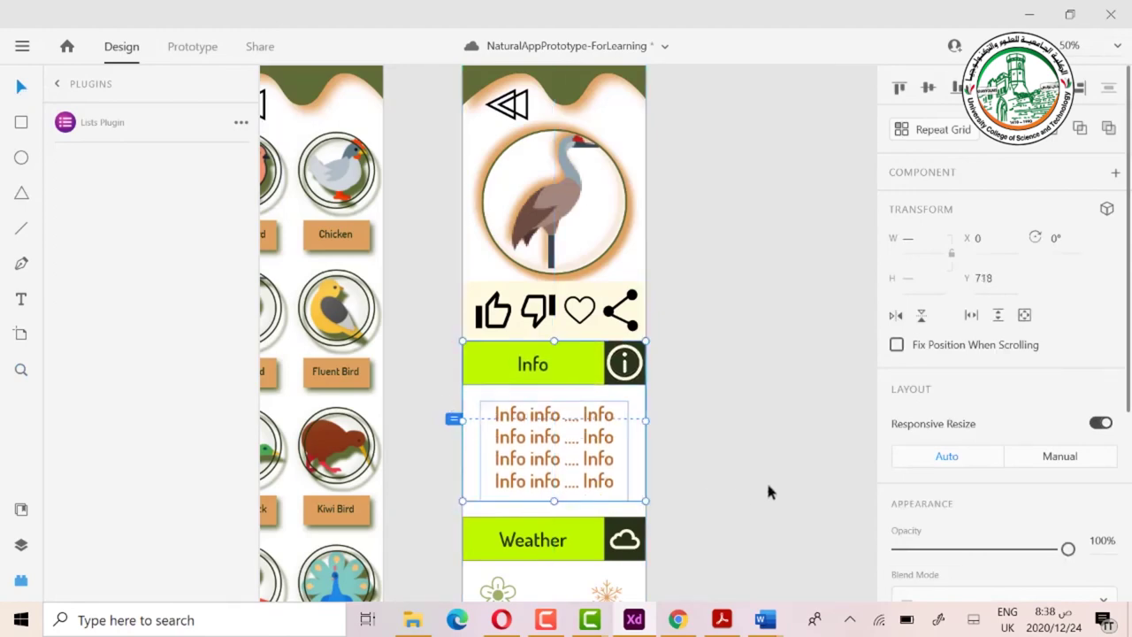
# Stretch the Location bar to the artboard's left edge and extend its dark square to the right edge.
pyautogui.scroll(-10, 766, 460)
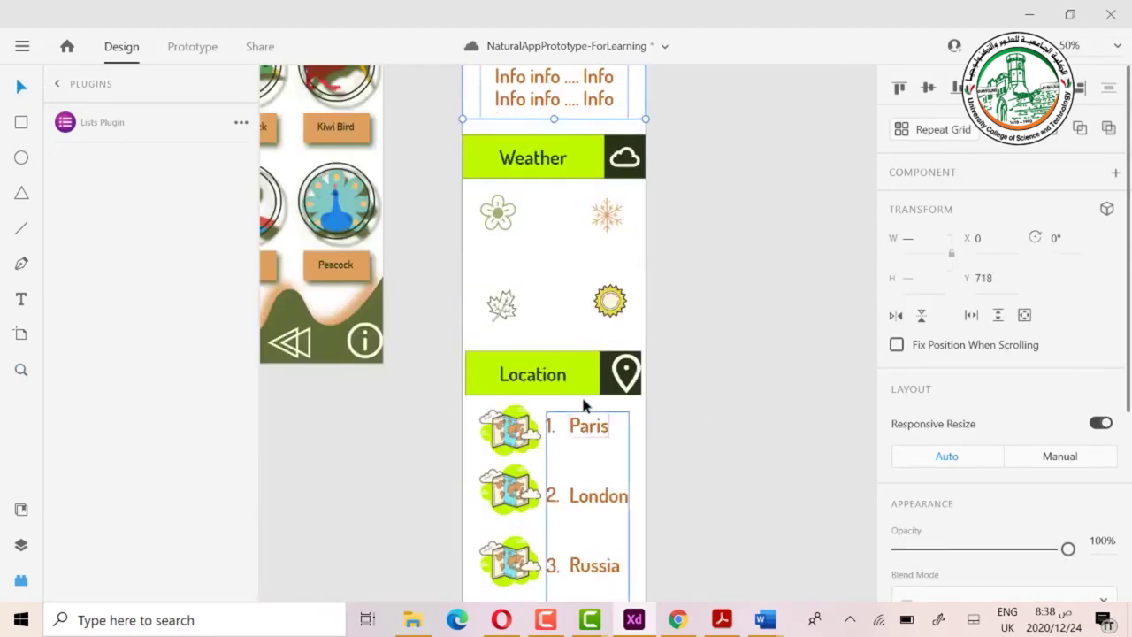
pyautogui.click(488, 387)
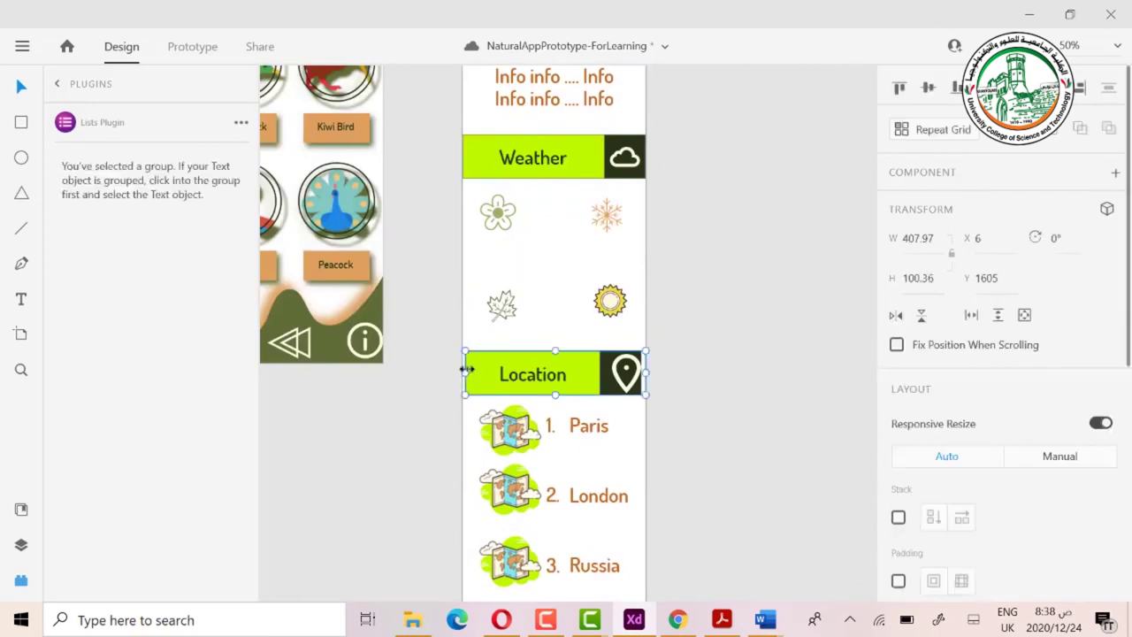
pyautogui.moveTo(463, 373); pyautogui.dragTo(462, 373)
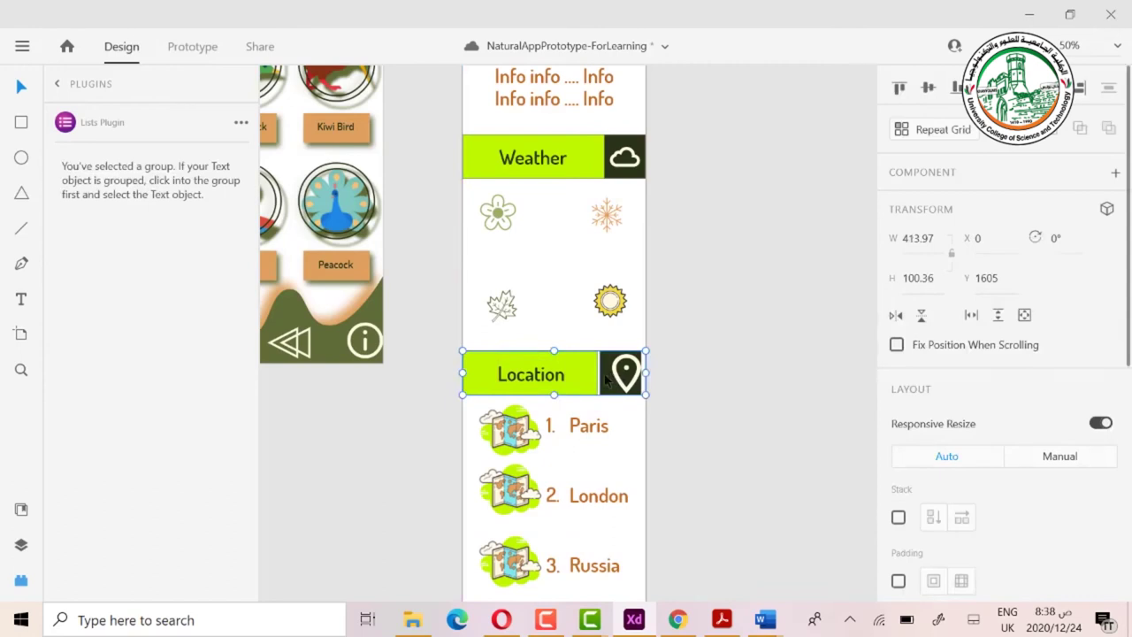
pyautogui.doubleClick(602, 379)
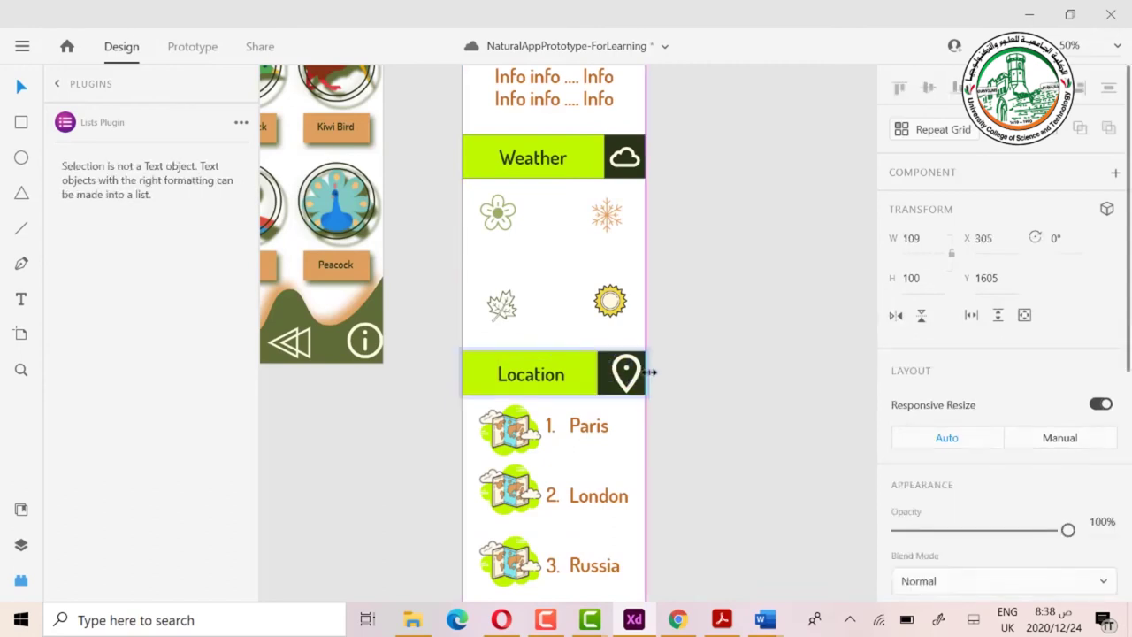
pyautogui.click(650, 374)
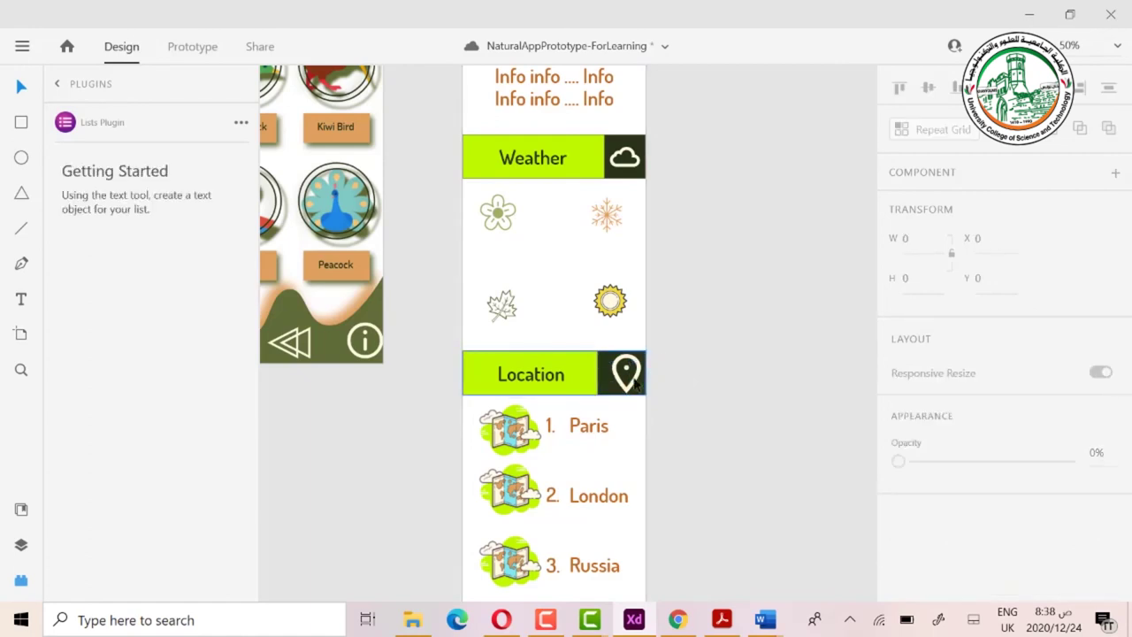
# Ungroup the Location bar and centre the pin icon horizontally in its dark square.
pyautogui.click(640, 395)
pyautogui.rightClick(641, 396)
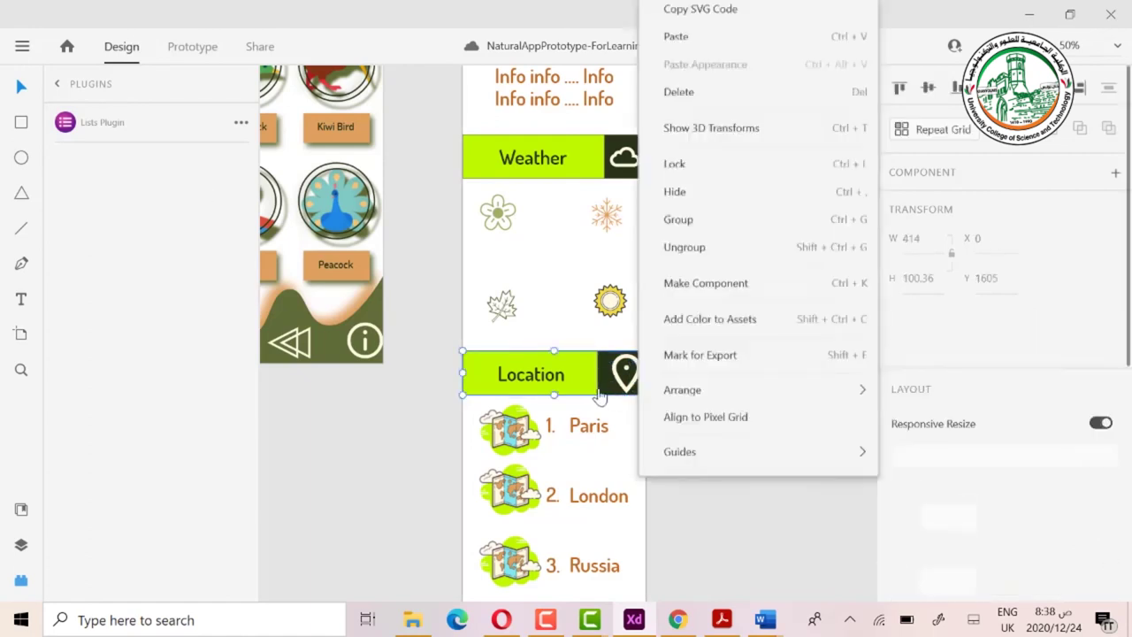
pyautogui.click(598, 395)
pyautogui.rightClick(606, 395)
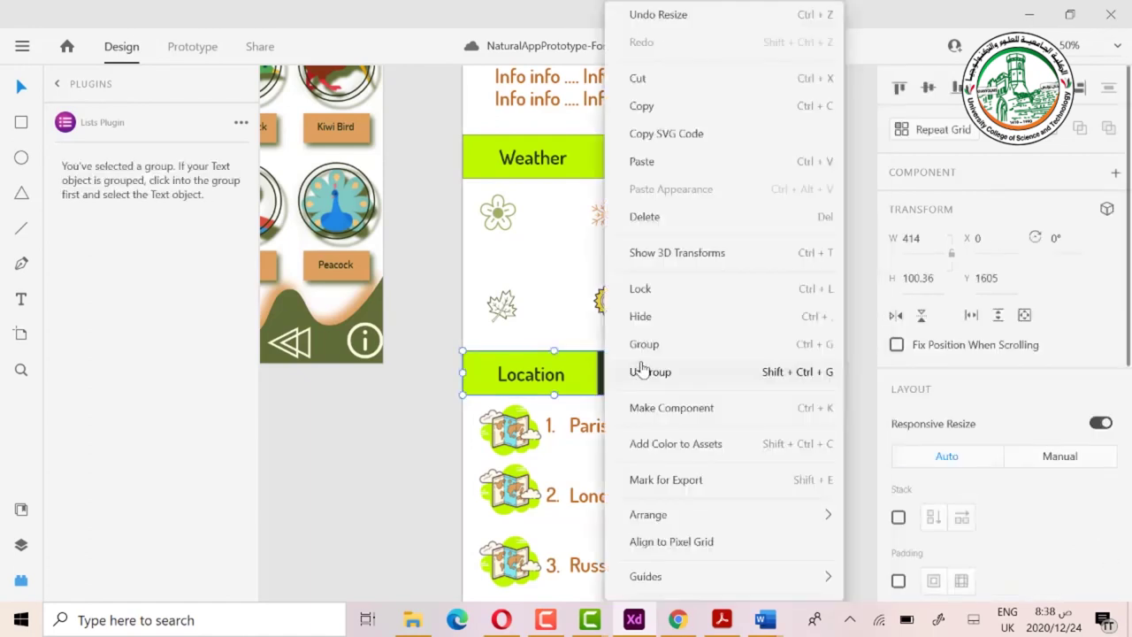
pyautogui.click(642, 371)
pyautogui.moveTo(676, 348); pyautogui.dragTo(610, 405)
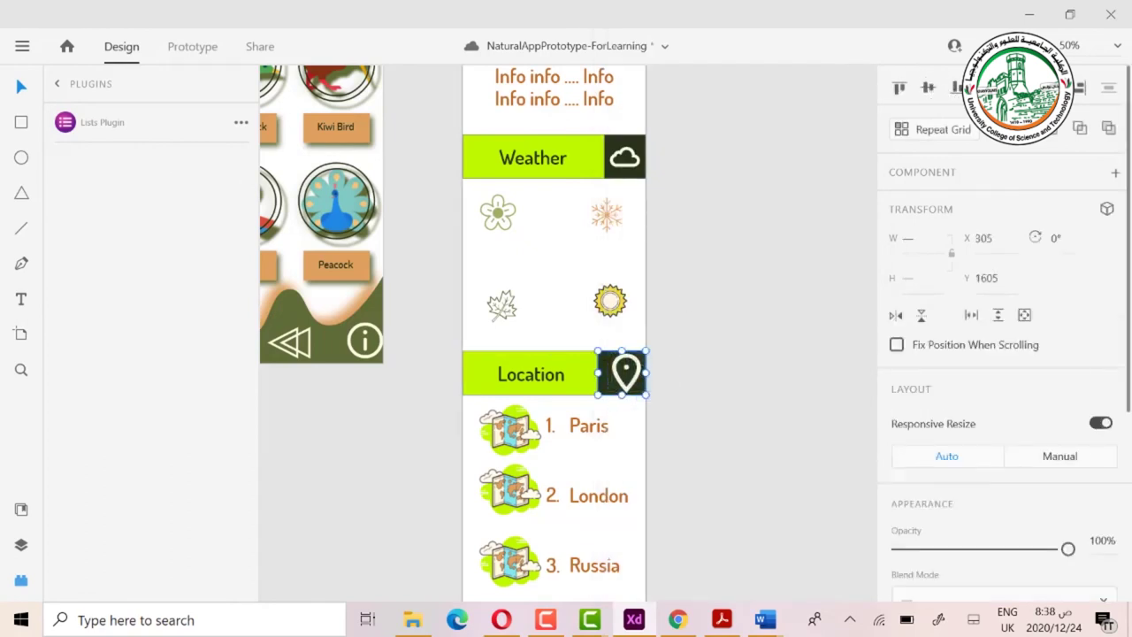
pyautogui.click(1048, 87)
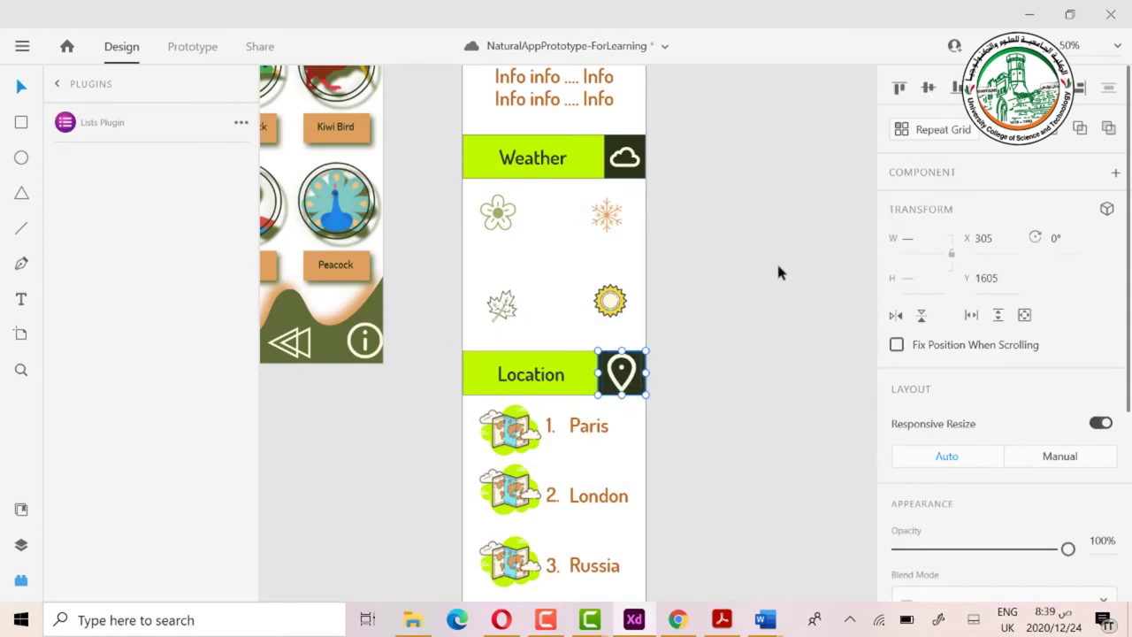
pyautogui.click(730, 302)
# Extend the Photos bar to the artboard's left edge and review the crane screen from its photos up to the header.
pyautogui.scroll(-5, 726, 299)
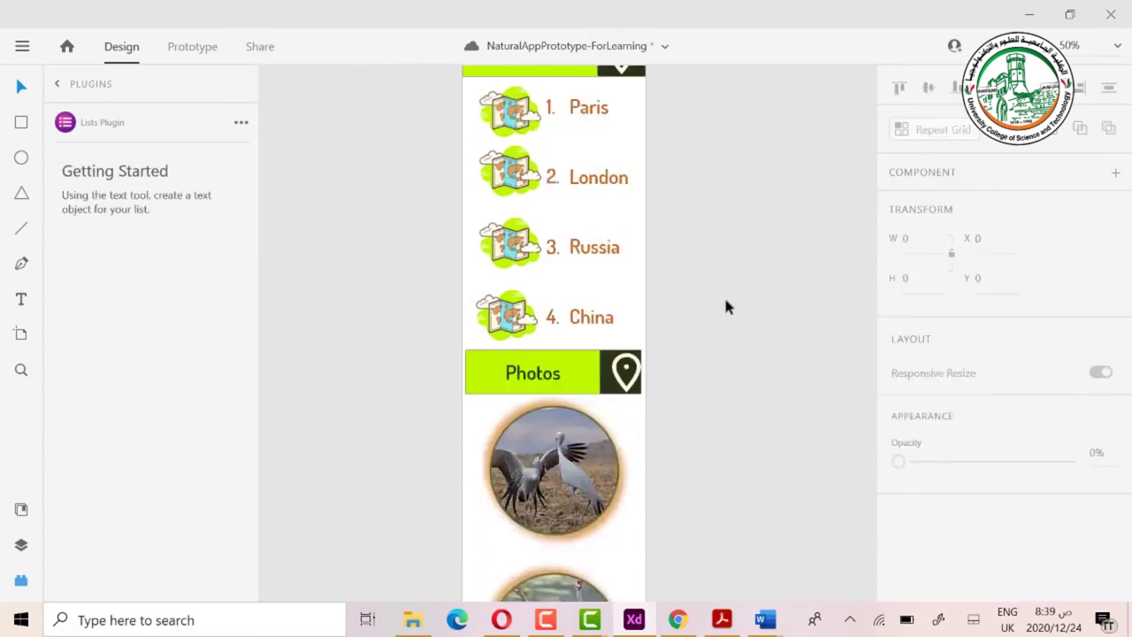
pyautogui.scroll(-5, 724, 302)
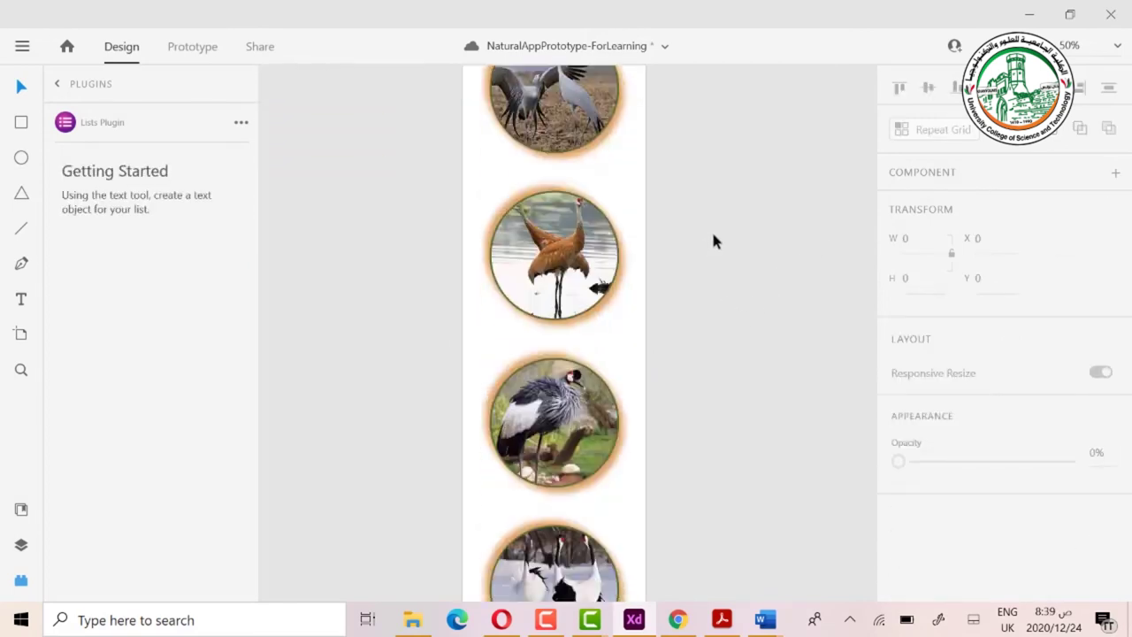
pyautogui.scroll(-5, 713, 243)
pyautogui.scroll(3, 711, 248)
pyautogui.scroll(10, 710, 249)
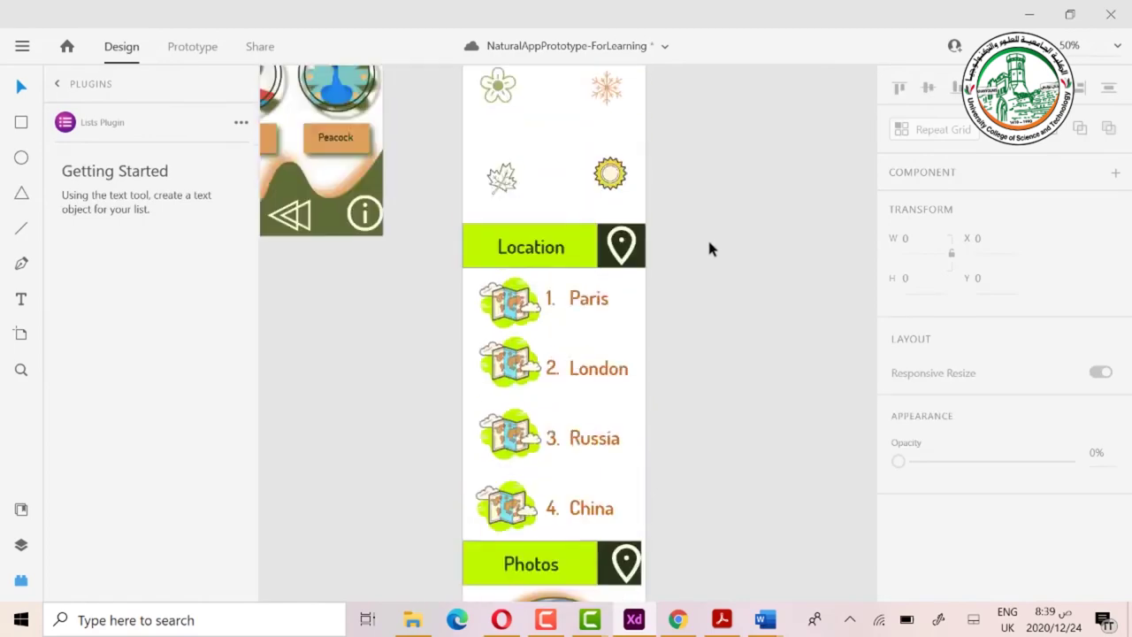
pyautogui.scroll(8, 708, 249)
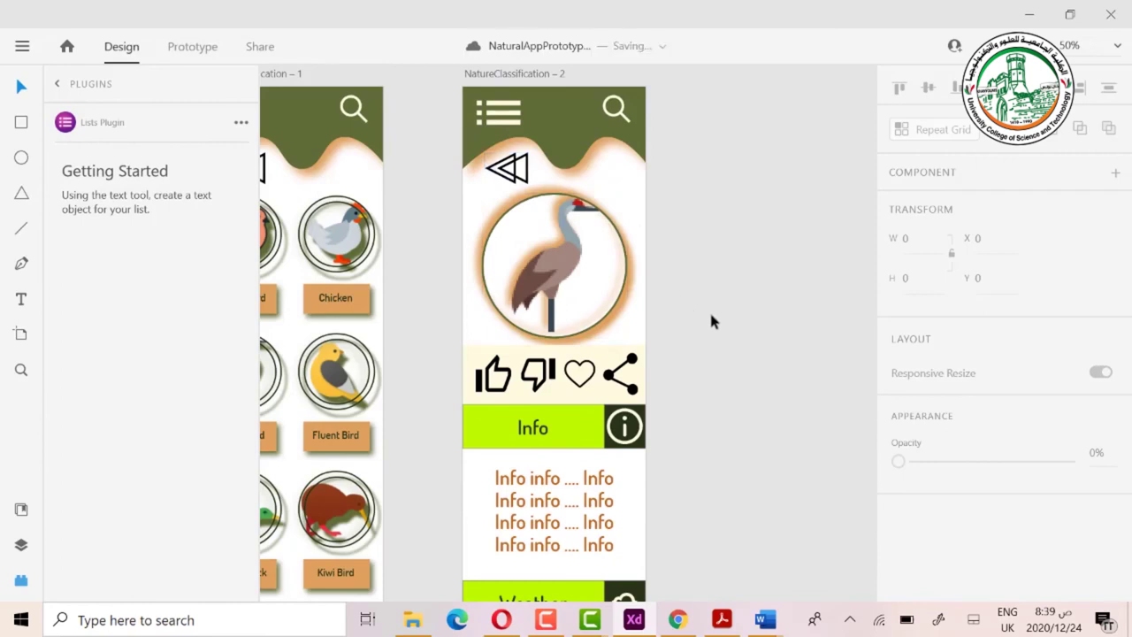
# Move the green bird picture from the picture assets artboard to the empty canvas beside the crane screen.
pyautogui.scroll(-3, 710, 310)
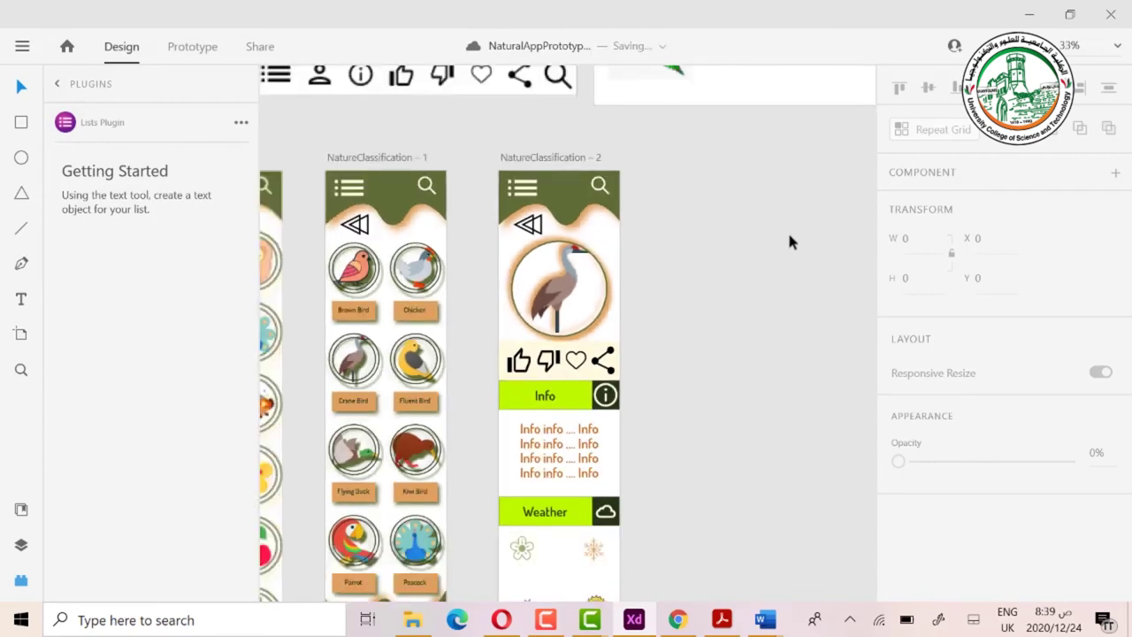
pyautogui.scroll(-3, 787, 234)
pyautogui.moveTo(670, 226); pyautogui.dragTo(659, 511)
pyautogui.scroll(-3, 633, 392)
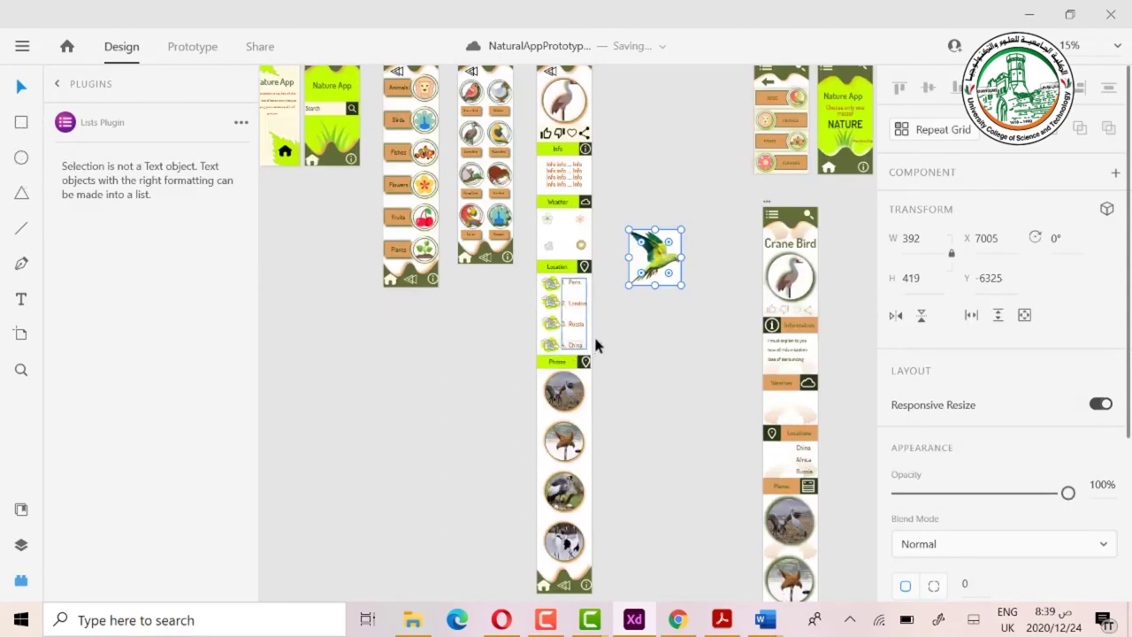
# Enlarge the green bird picture to about 942 × 1005 on the empty canvas and trace the wing's left edge up to its tip with the Pen tool.
pyautogui.moveTo(707, 322); pyautogui.dragTo(455, 483)
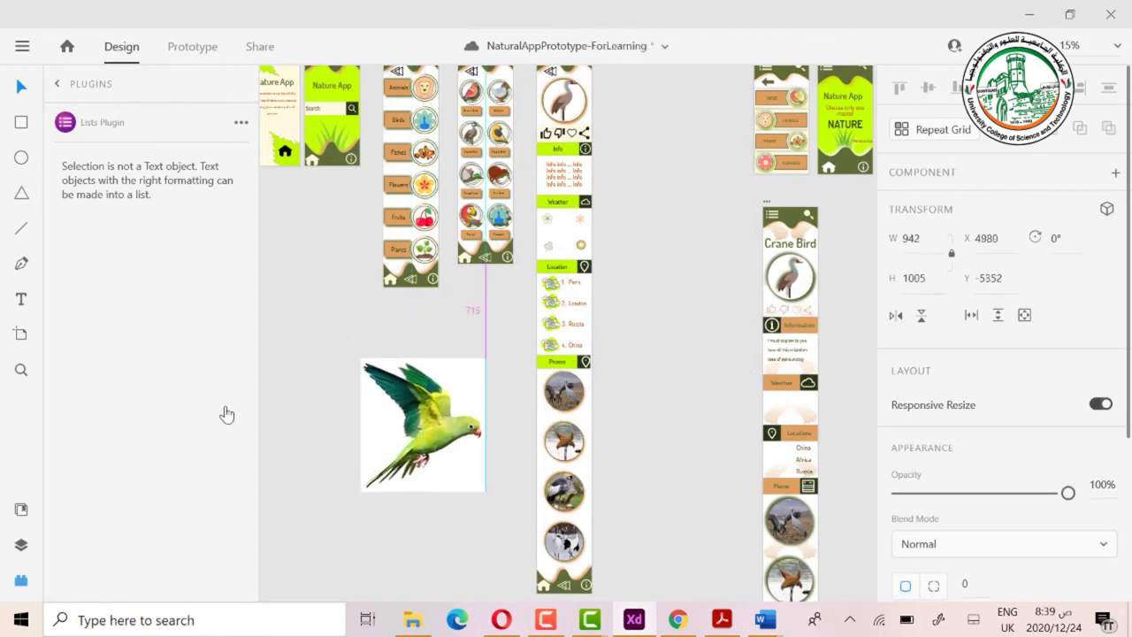
pyautogui.click(23, 265)
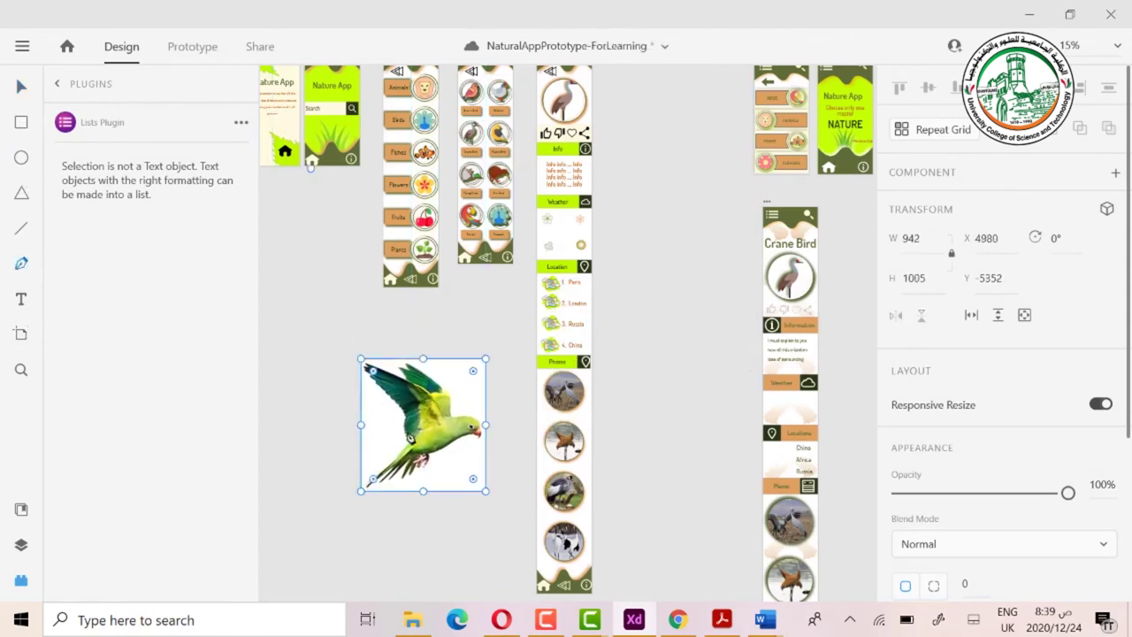
pyautogui.click(414, 443)
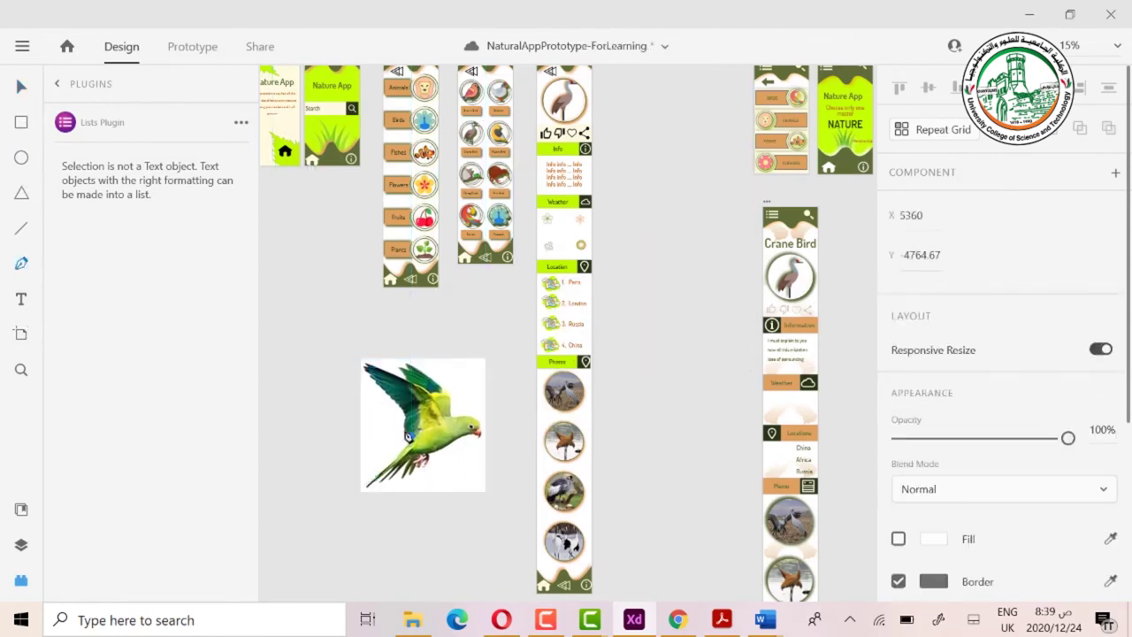
pyautogui.click(406, 423)
pyautogui.click(404, 416)
pyautogui.click(401, 410)
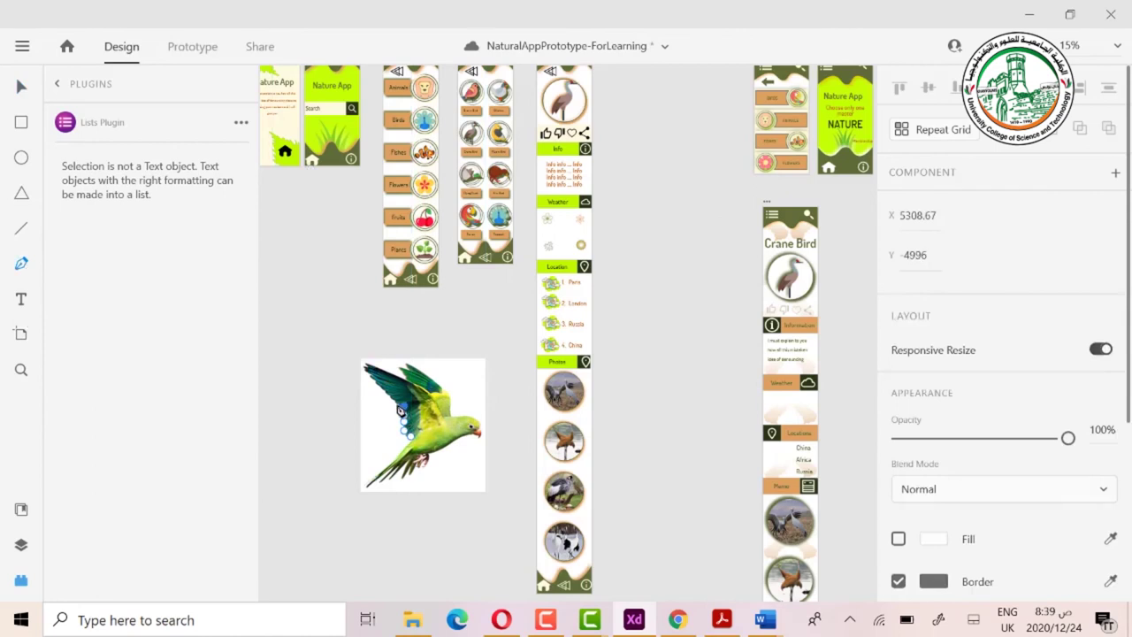
pyautogui.click(395, 396)
pyautogui.click(378, 391)
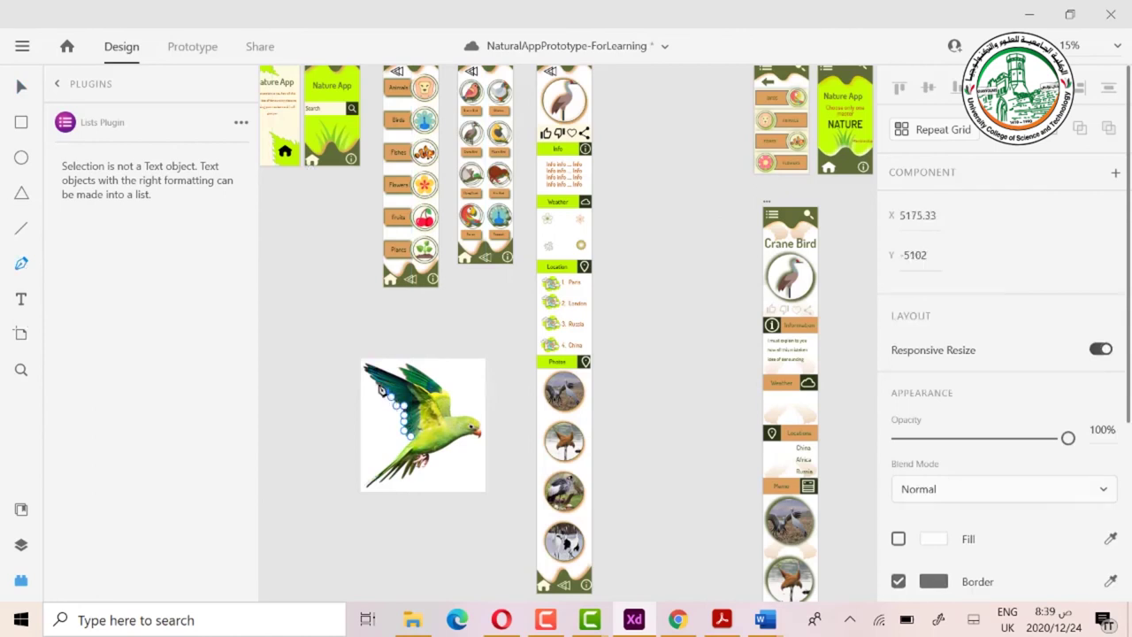
pyautogui.click(372, 378)
pyautogui.click(357, 373)
pyautogui.click(363, 366)
pyautogui.click(378, 367)
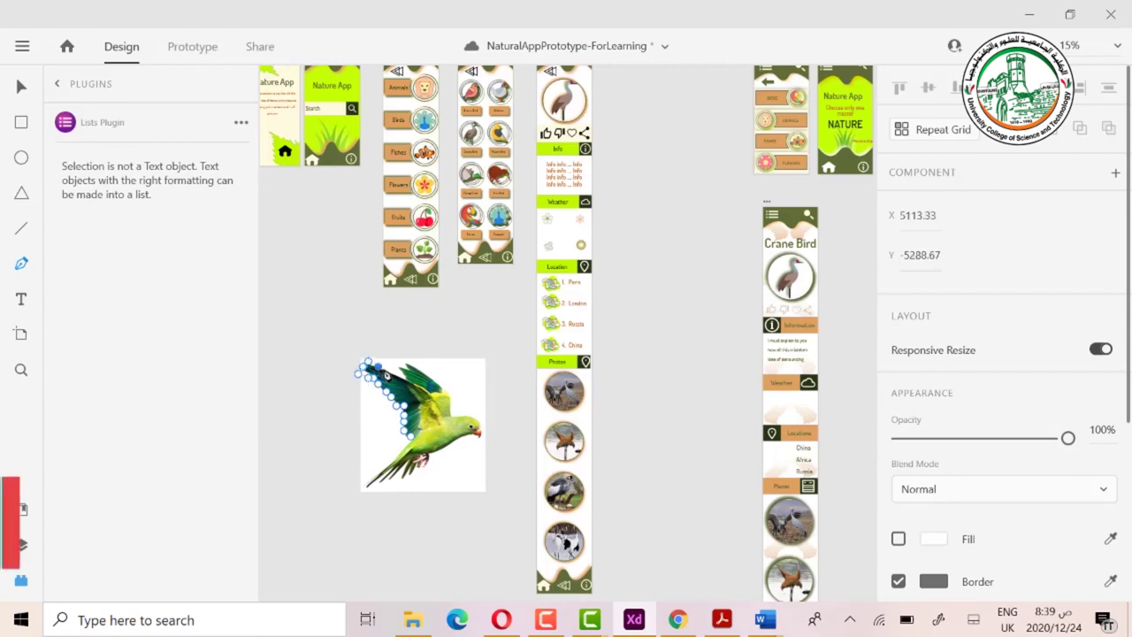
# Continue the Pen outline along the wing's upper and right edges and close it at the starting point.
pyautogui.click(390, 374)
pyautogui.click(400, 378)
pyautogui.click(401, 367)
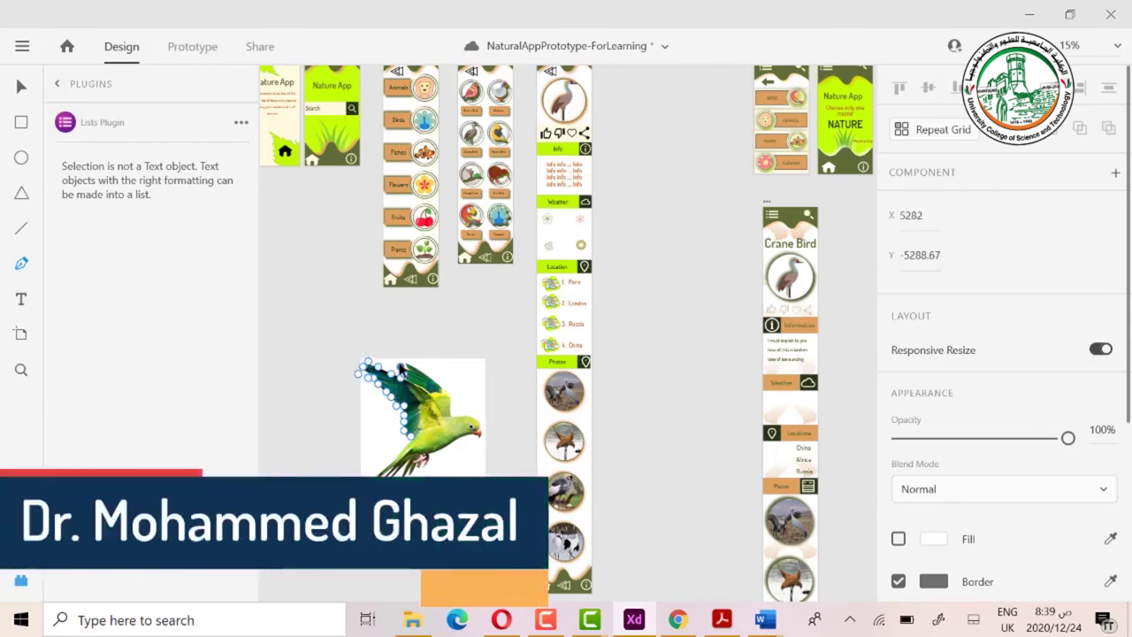
pyautogui.click(410, 367)
pyautogui.click(429, 383)
pyautogui.click(449, 397)
pyautogui.click(449, 415)
pyautogui.click(443, 421)
pyautogui.click(433, 421)
pyautogui.click(421, 425)
pyautogui.click(415, 431)
pyautogui.click(411, 436)
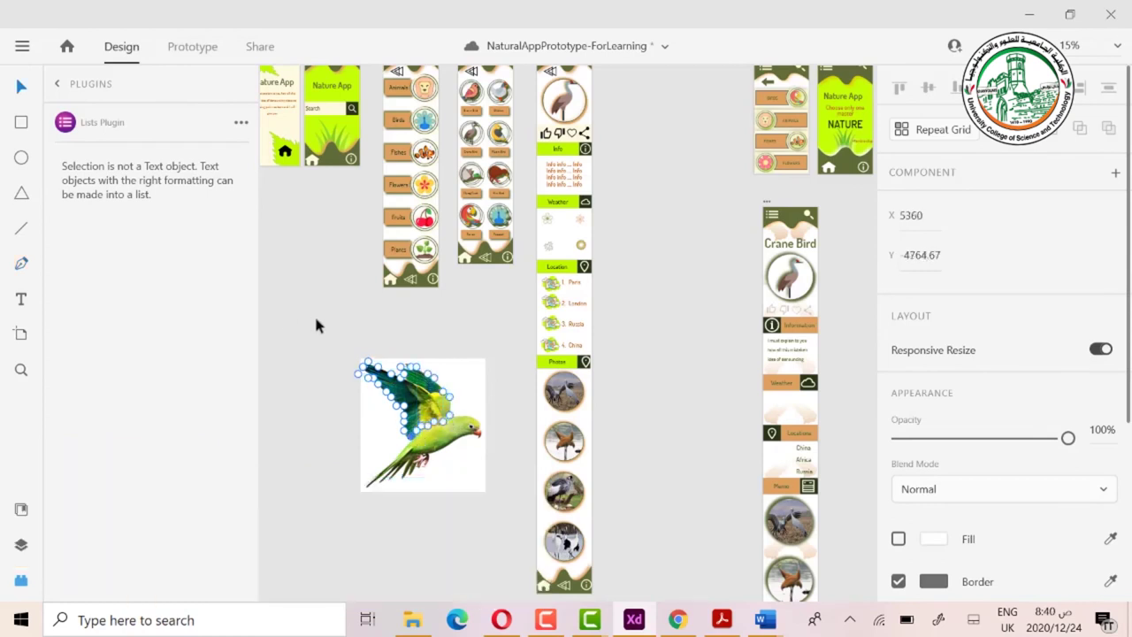
# Move the bird picture below the traced wing outline and smooth several of the outline's anchor points.
pyautogui.click(450, 424)
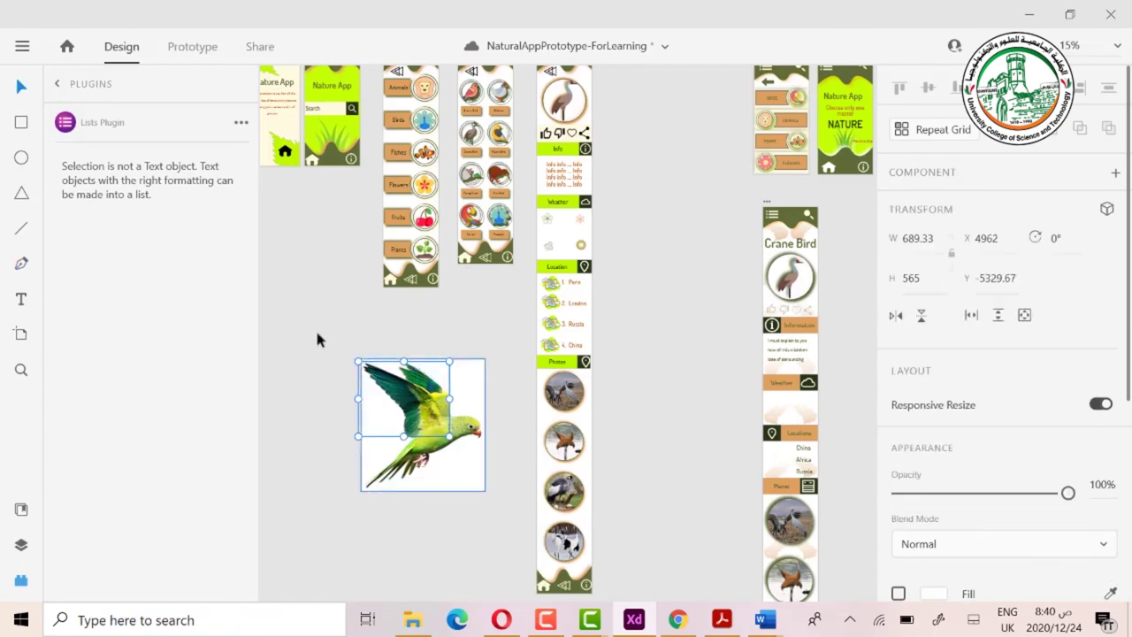
pyautogui.moveTo(413, 424); pyautogui.dragTo(428, 514)
pyautogui.click(428, 415)
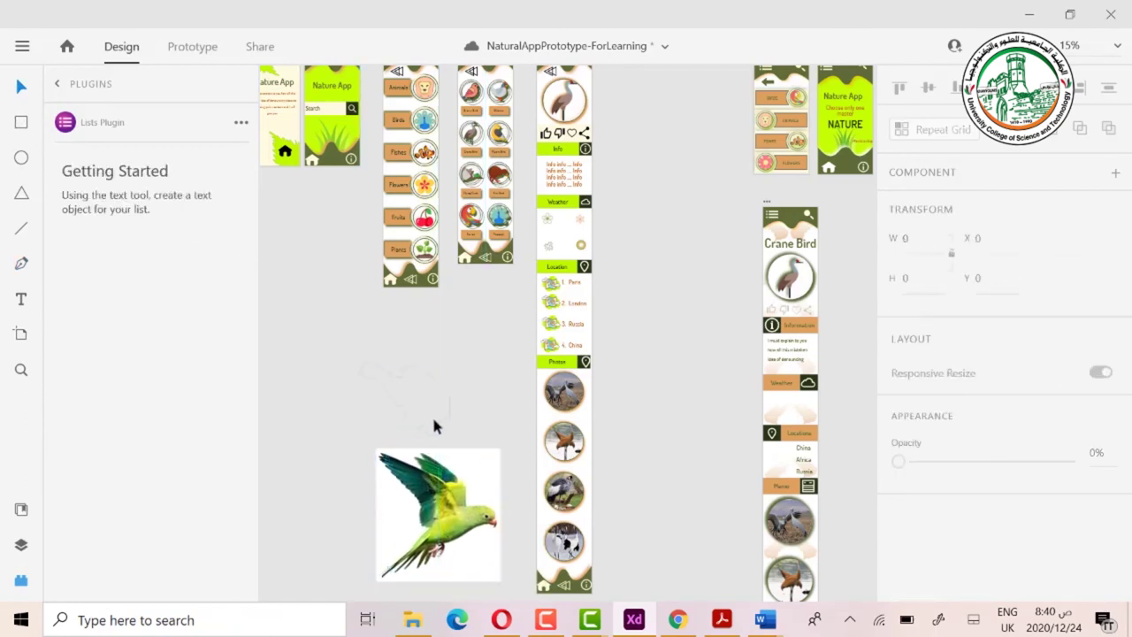
pyautogui.doubleClick(422, 428)
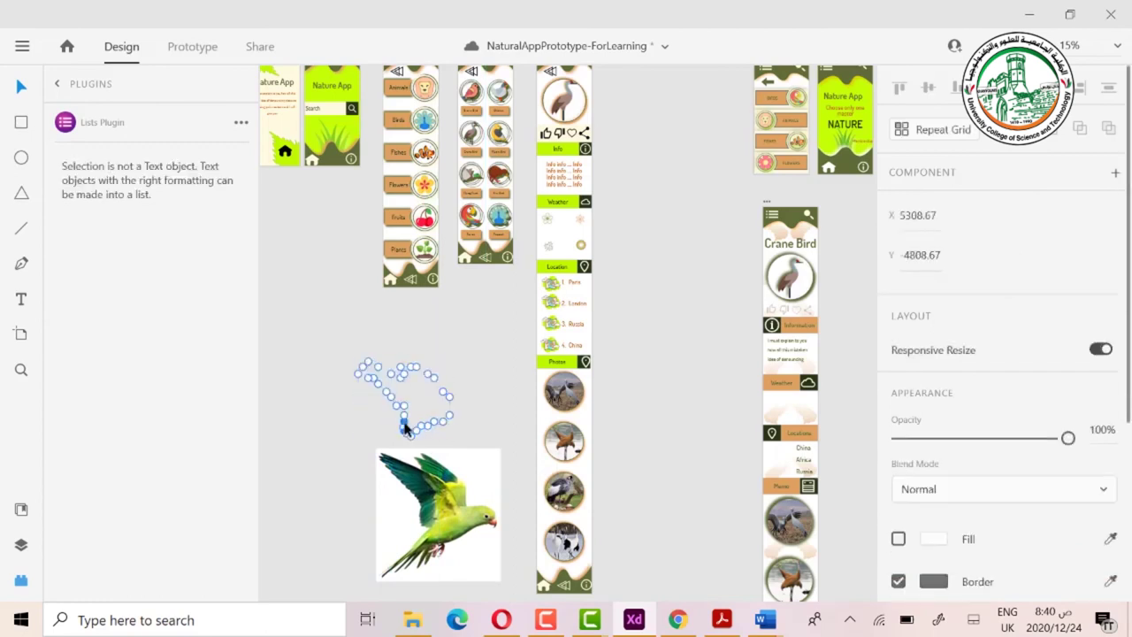
pyautogui.click(405, 410)
pyautogui.click(369, 379)
pyautogui.click(365, 380)
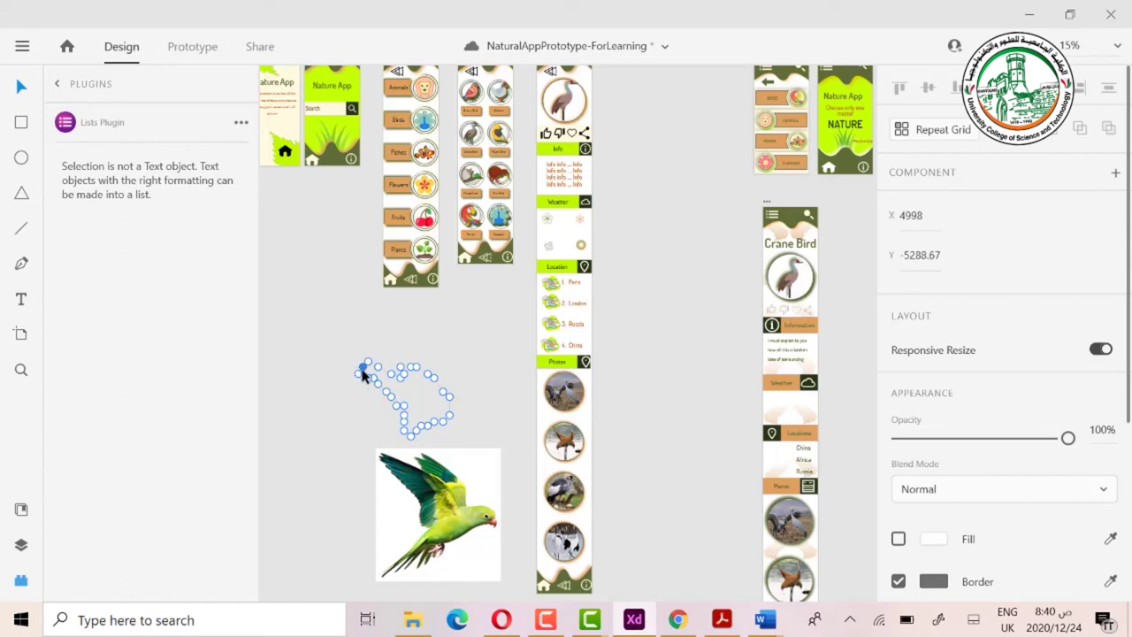
pyautogui.click(400, 367)
pyautogui.click(433, 378)
pyautogui.click(449, 396)
pyautogui.press('Escape')
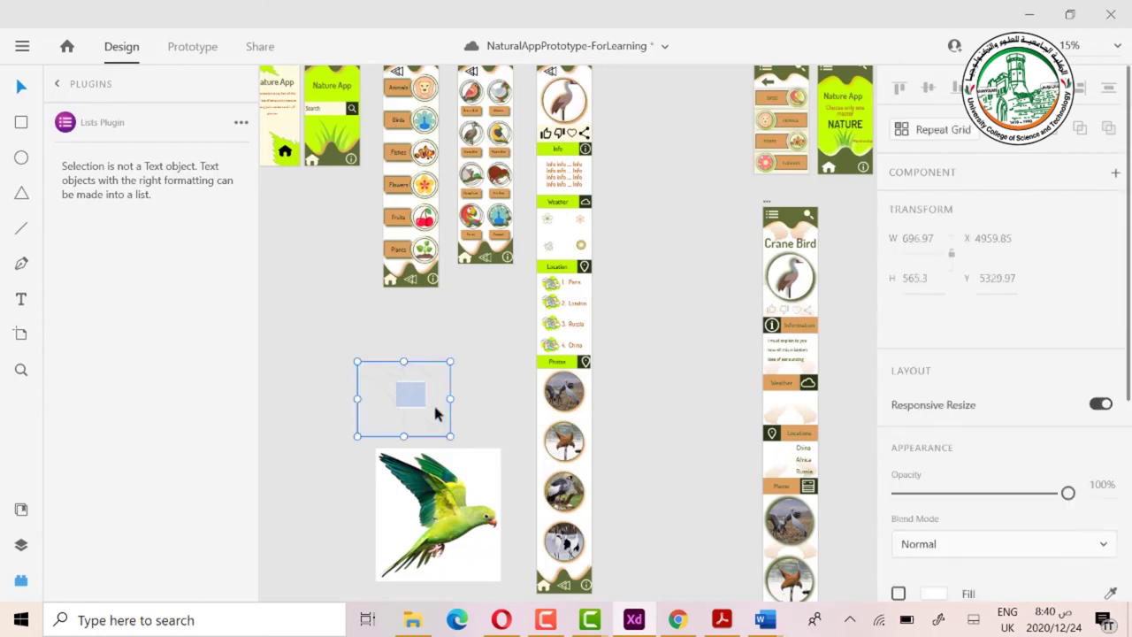
# Fill the wing shape with the saved cream colour #FEFAE0.
pyautogui.scroll(-4, 934, 398)
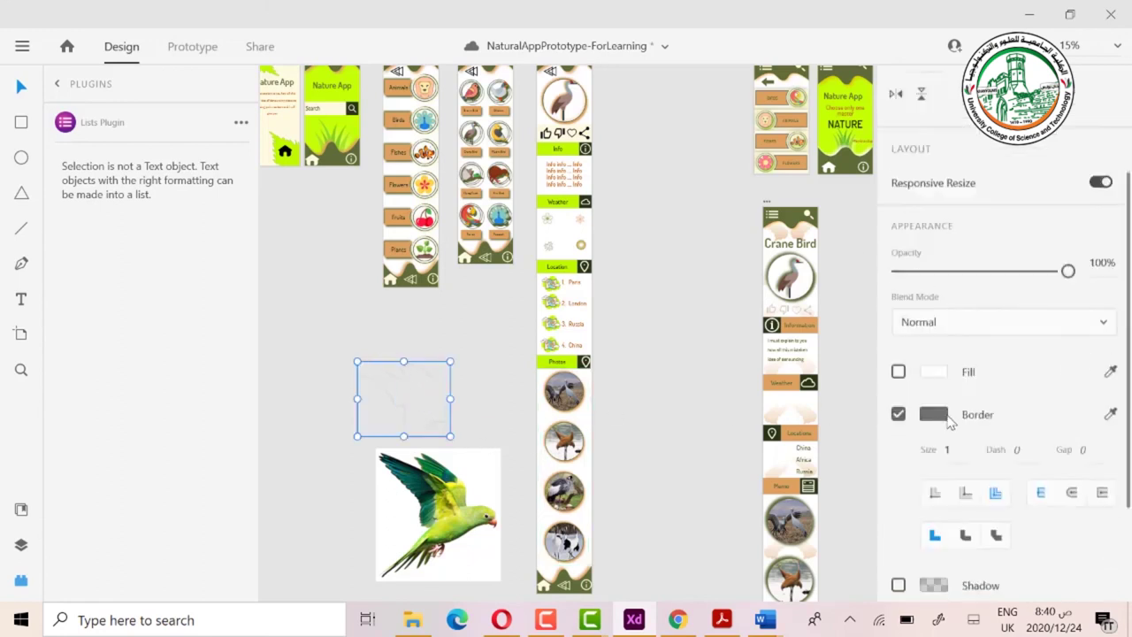
pyautogui.click(934, 272)
pyautogui.click(861, 391)
pyautogui.click(793, 395)
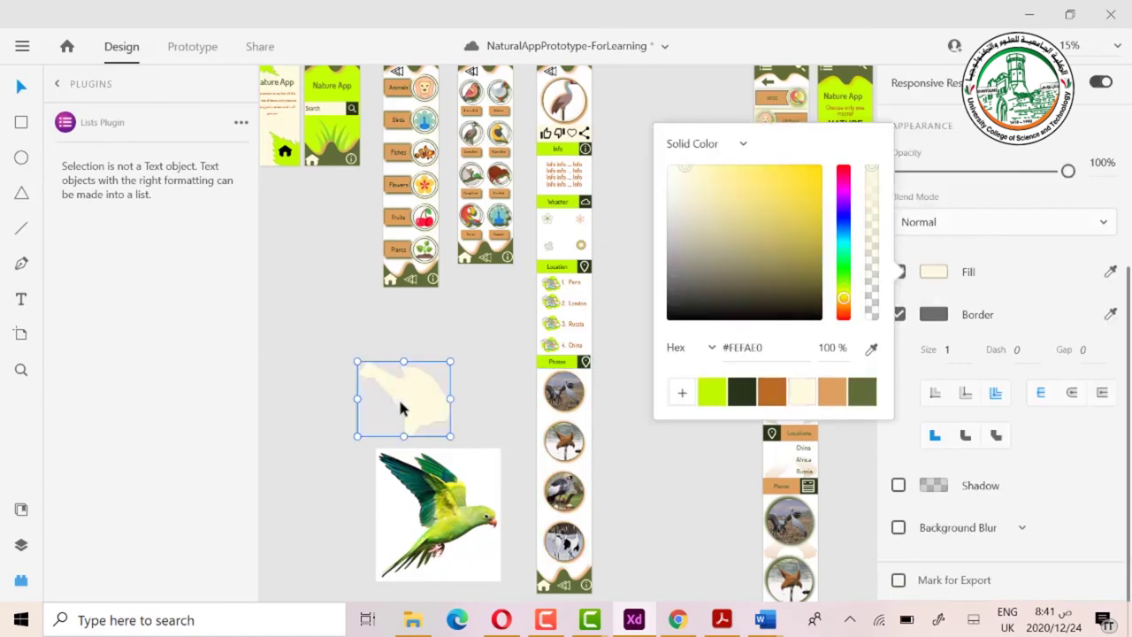
# Duplicate the cream wing and flip one copy horizontally, placing the two side by side as a mirrored pair.
pyautogui.moveTo(409, 406); pyautogui.dragTo(328, 389)
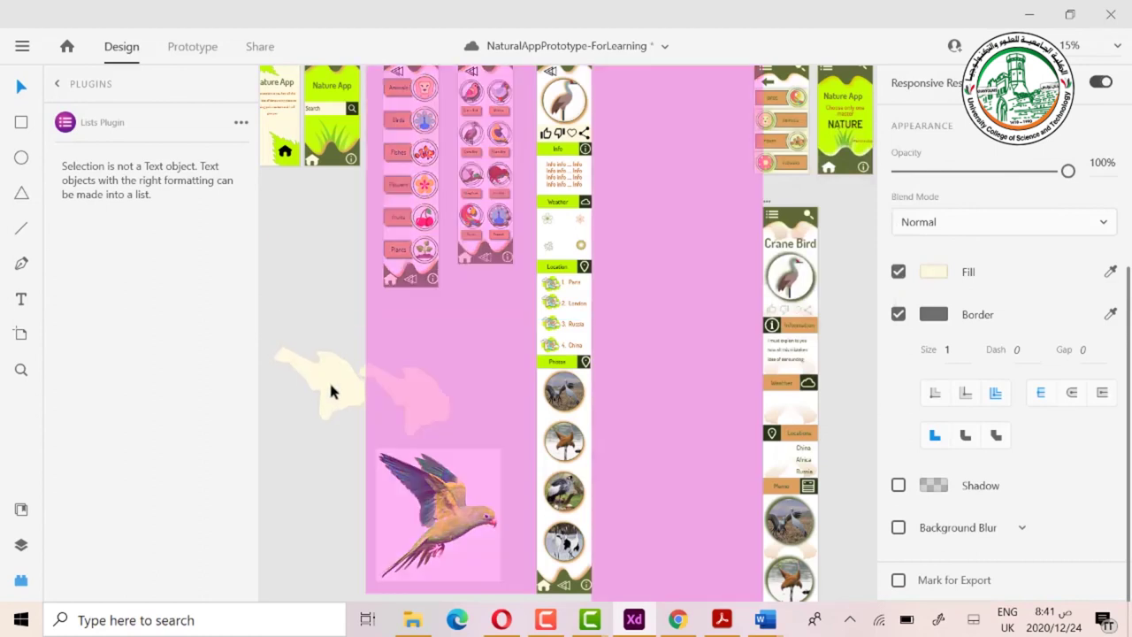
pyautogui.click(420, 391)
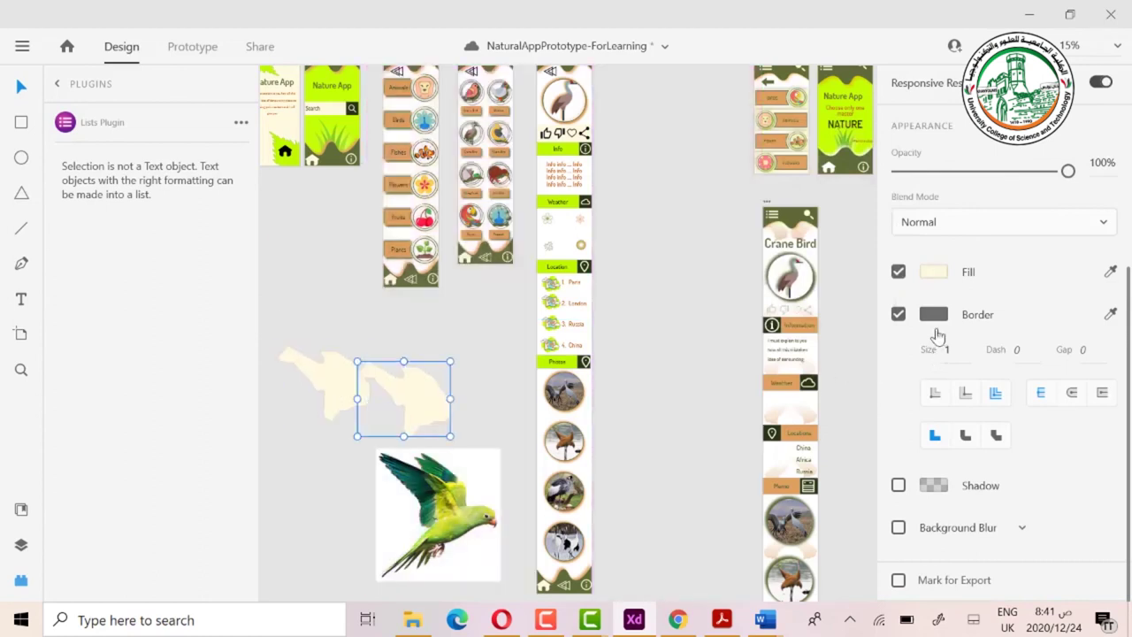
pyautogui.scroll(5, 932, 330)
pyautogui.moveTo(398, 395); pyautogui.dragTo(430, 380)
pyautogui.click(459, 393)
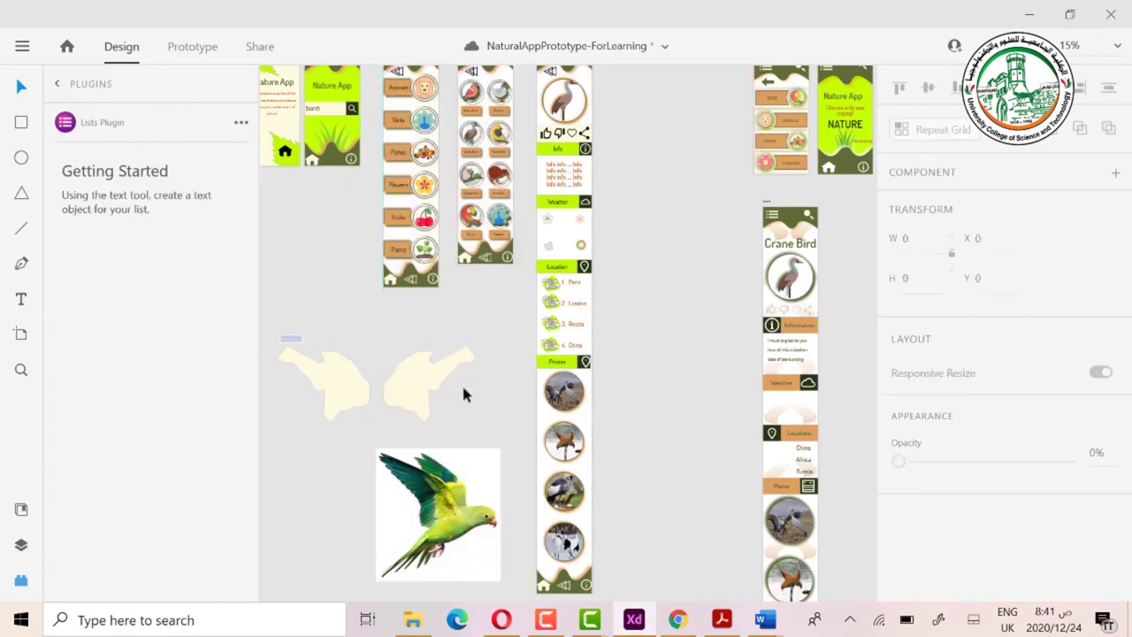
# Move the wing pair onto the crane screen below the header and shrink each wing to about 181 × 147.
pyautogui.moveTo(274, 333); pyautogui.dragTo(477, 417)
pyautogui.moveTo(416, 396); pyautogui.dragTo(687, 85)
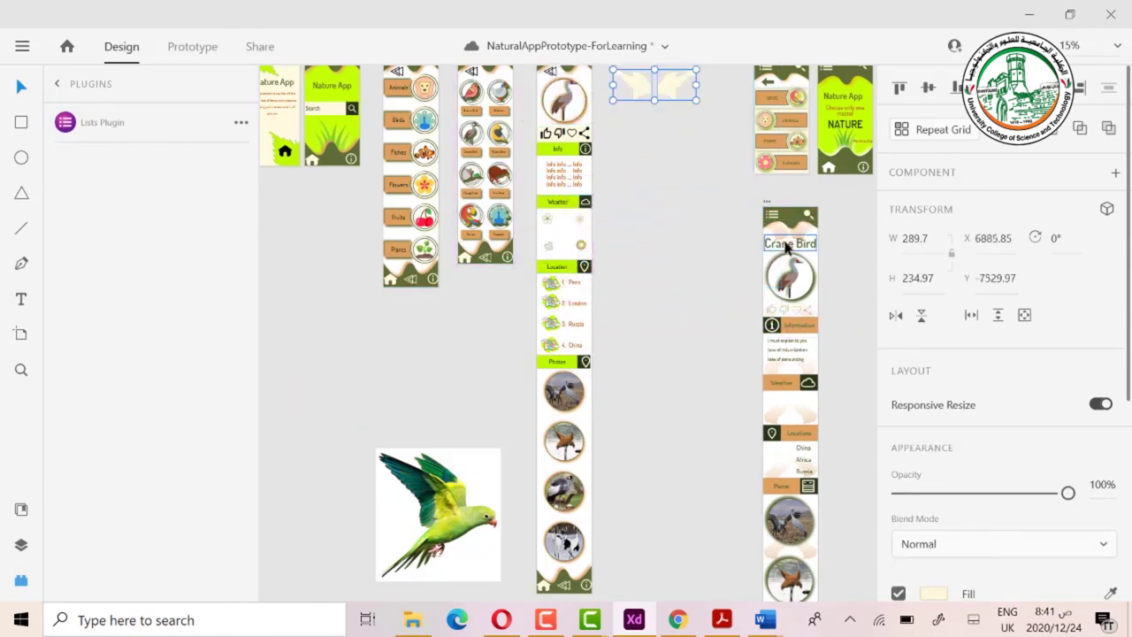
pyautogui.scroll(4, 708, 234)
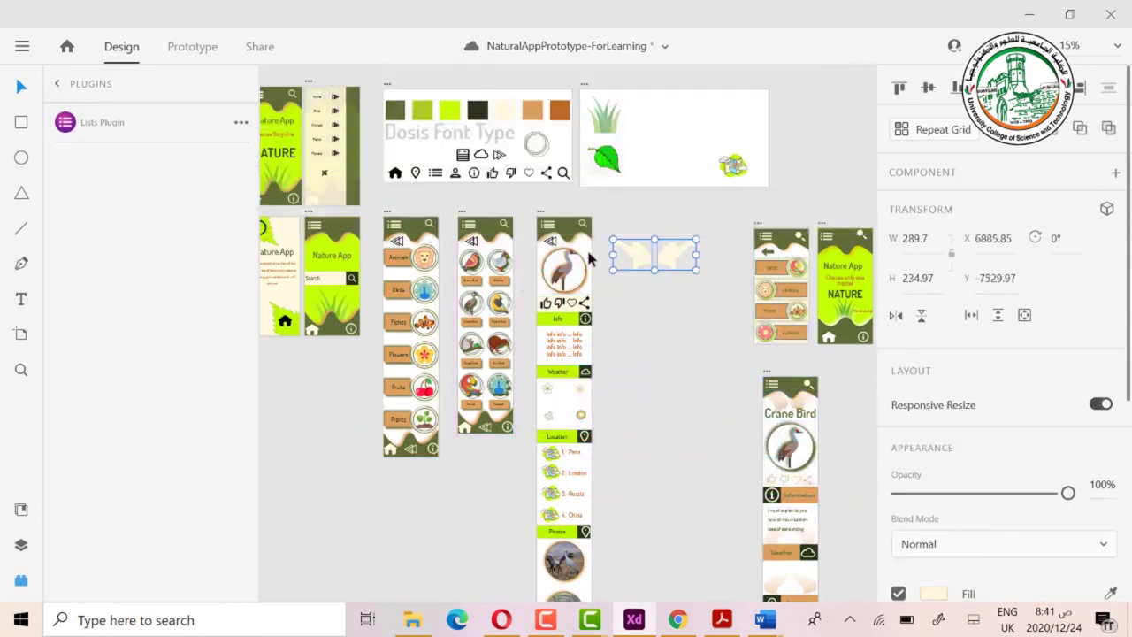
pyautogui.moveTo(679, 263); pyautogui.dragTo(585, 259)
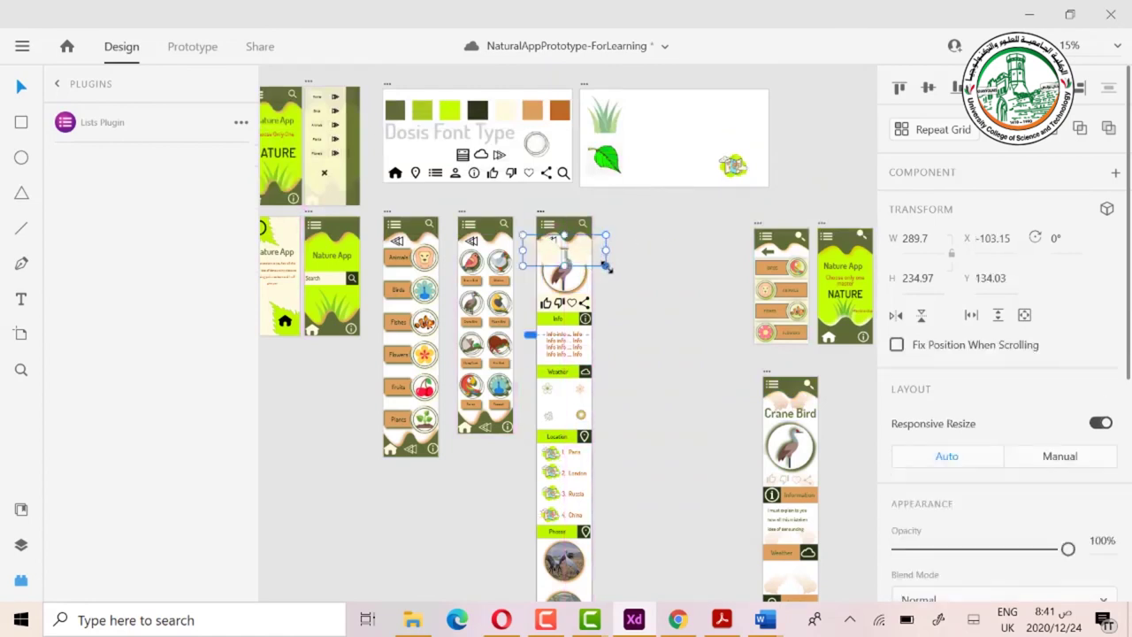
pyautogui.moveTo(604, 265); pyautogui.dragTo(576, 255)
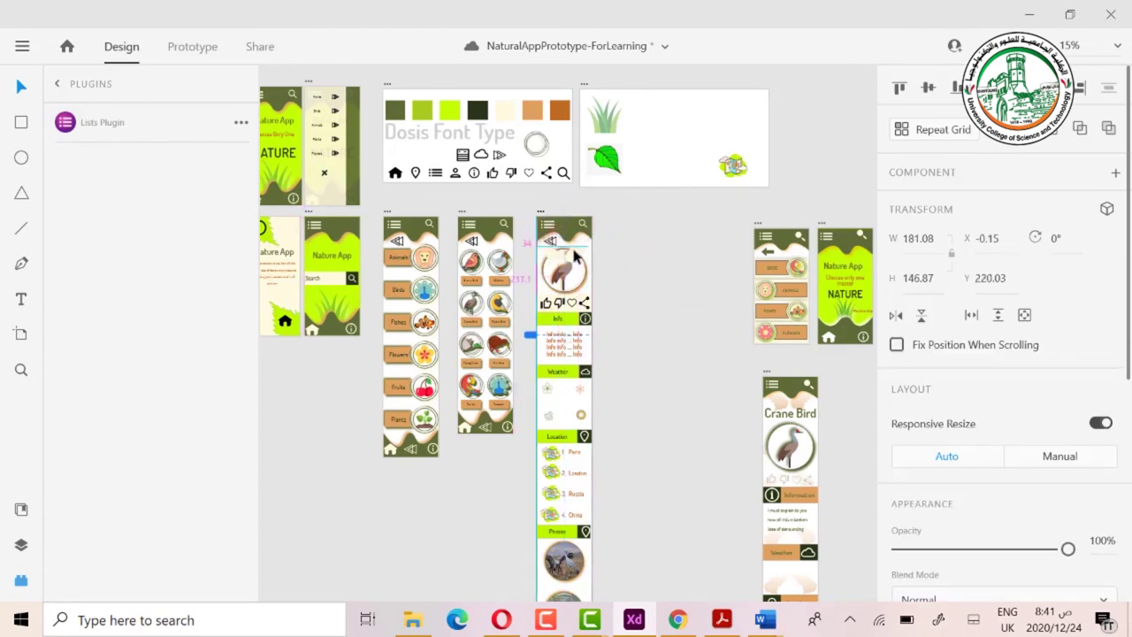
# Lower the opacity of the wings to 44% and place them behind the crane picture.
pyautogui.scroll(-5, 1026, 310)
pyautogui.moveTo(1067, 227); pyautogui.dragTo(990, 248)
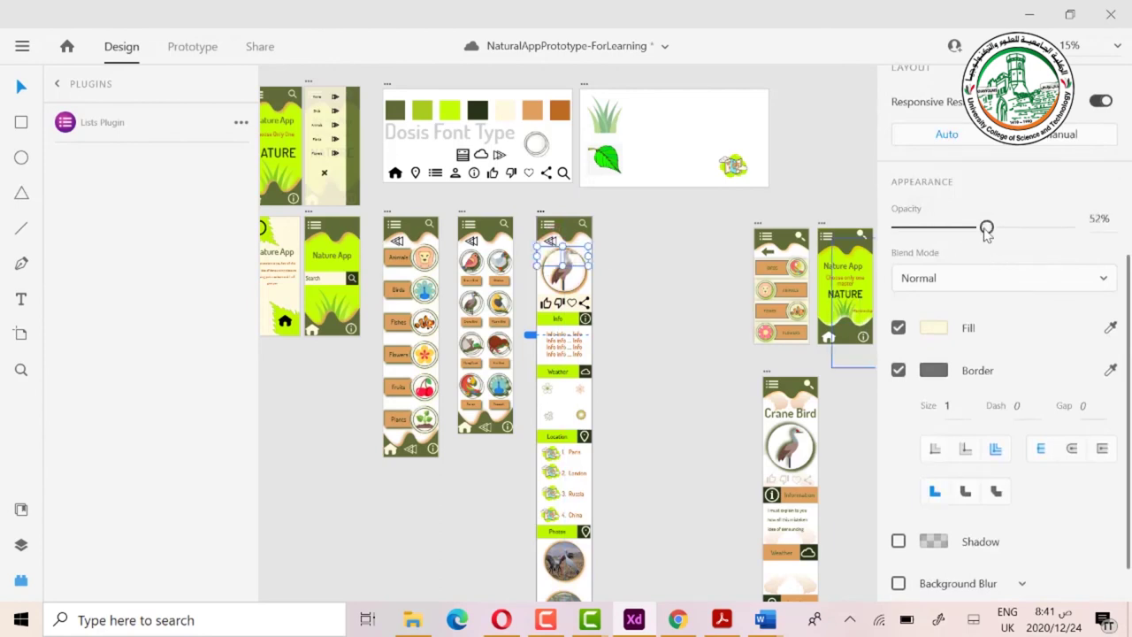
pyautogui.click(581, 247)
pyautogui.click(582, 253)
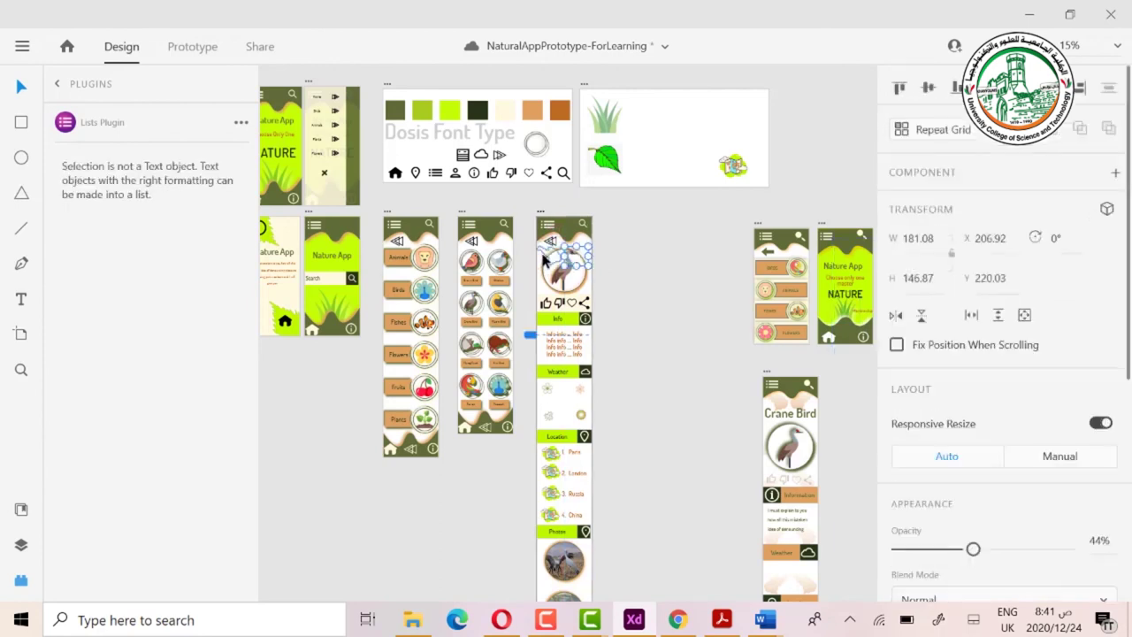
# Place copies of the faded wing pair in the Weather section and between the crane photos.
pyautogui.moveTo(582, 254); pyautogui.dragTo(580, 410)
pyautogui.click(664, 418)
pyautogui.scroll(2, 596, 231)
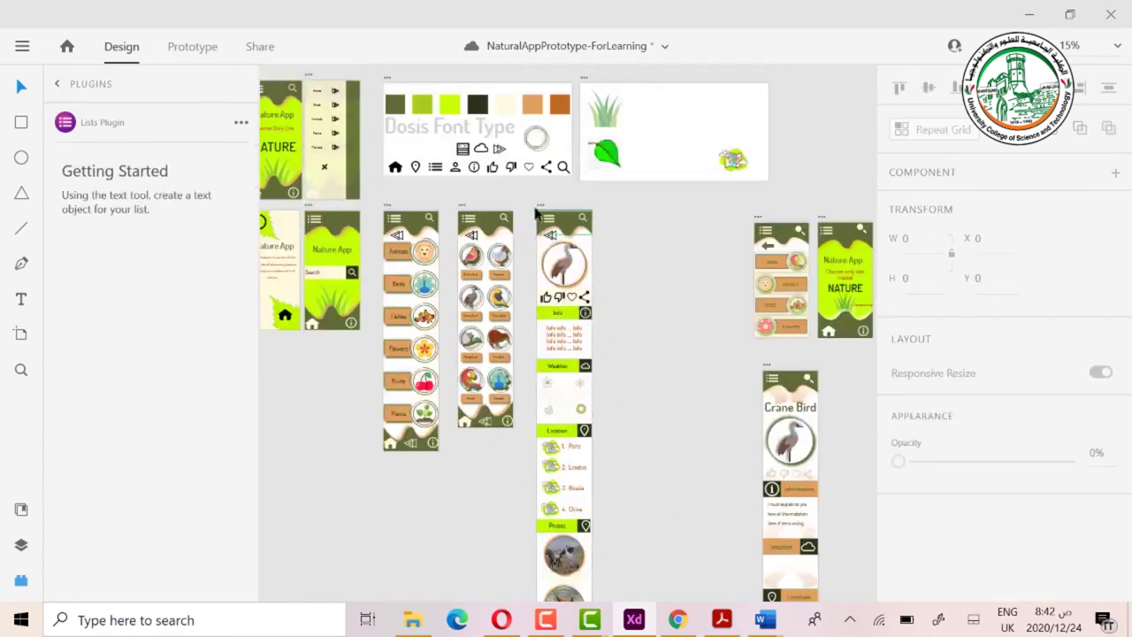
# Preview the crane screen from its header to the footer and back up, and close the preview.
pyautogui.click(539, 207)
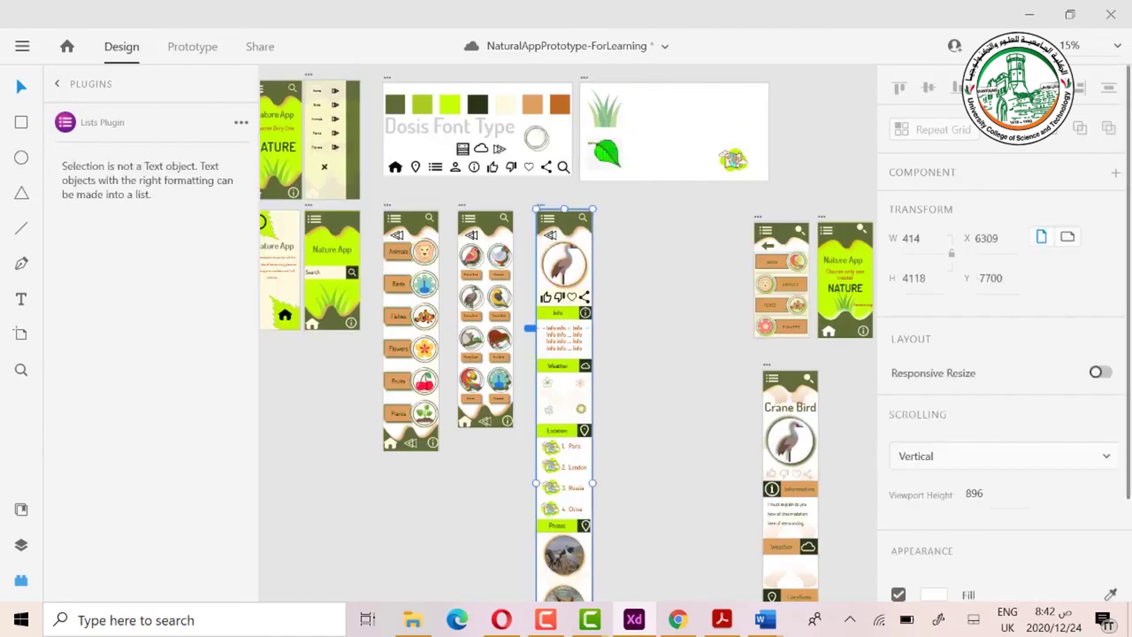
pyautogui.hotkey('ctrl', 'Return')
pyautogui.click(501, 30)
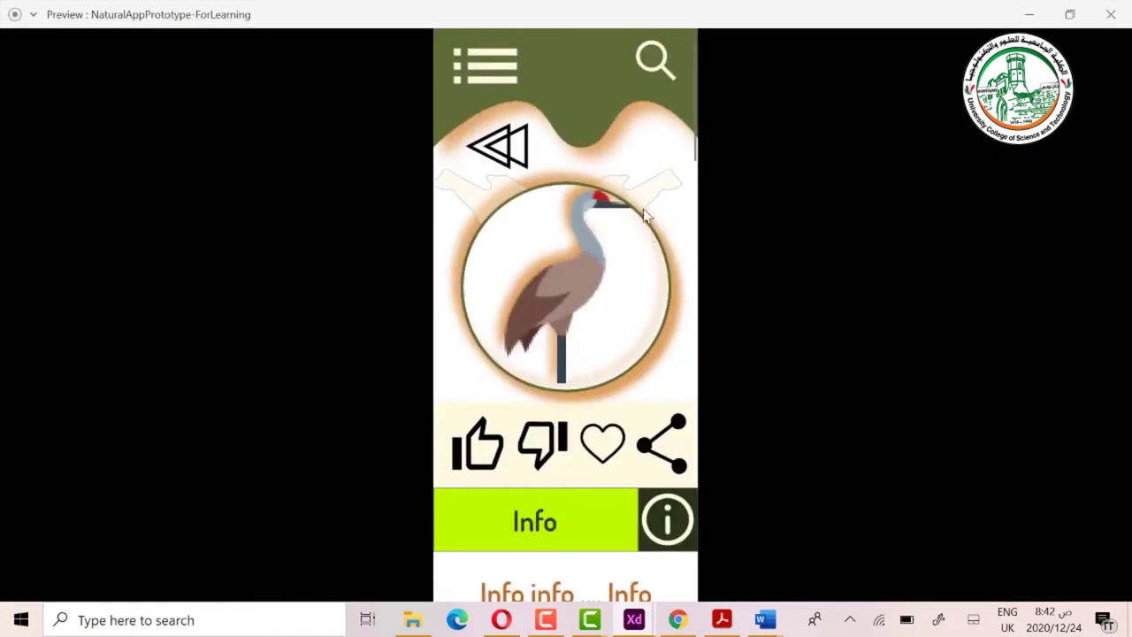
pyautogui.scroll(-10, 651, 218)
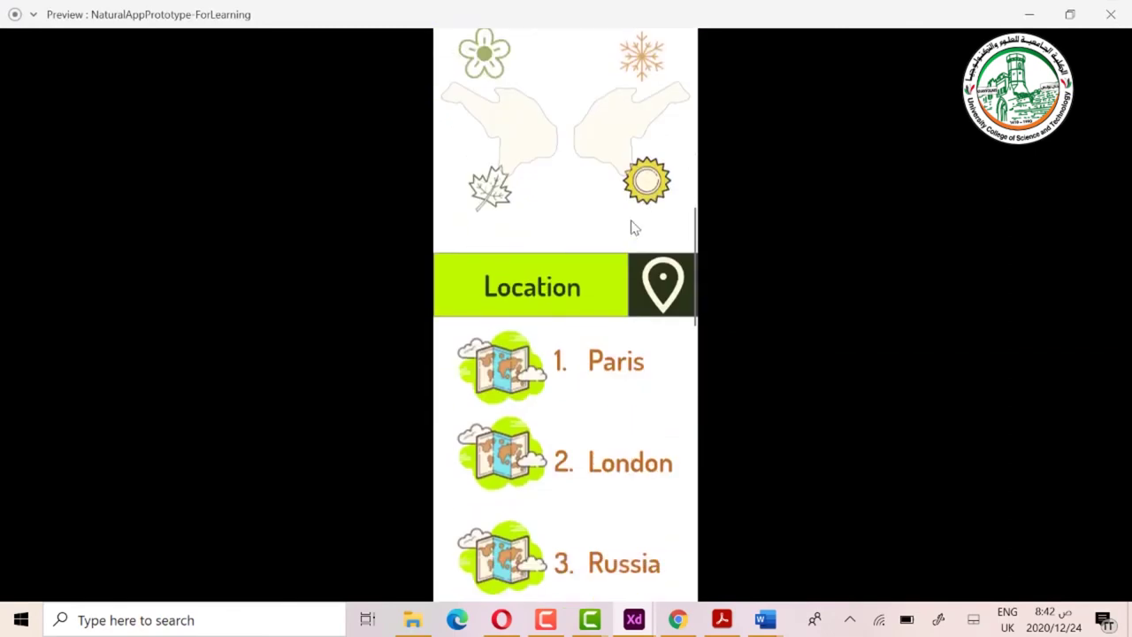
pyautogui.scroll(-8, 607, 295)
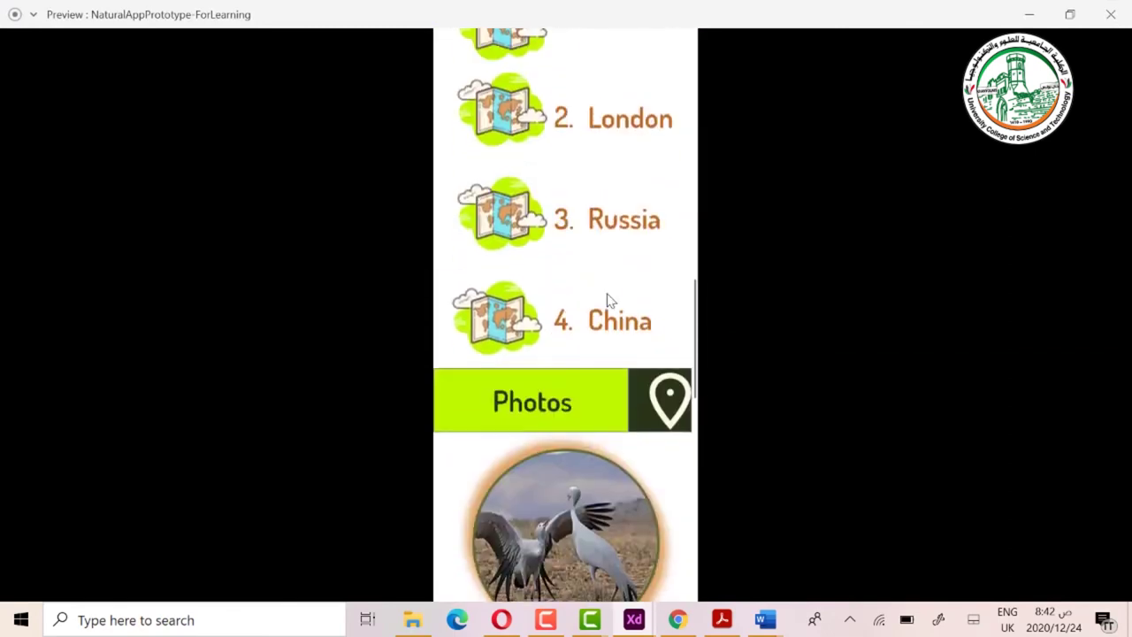
pyautogui.scroll(-3, 607, 300)
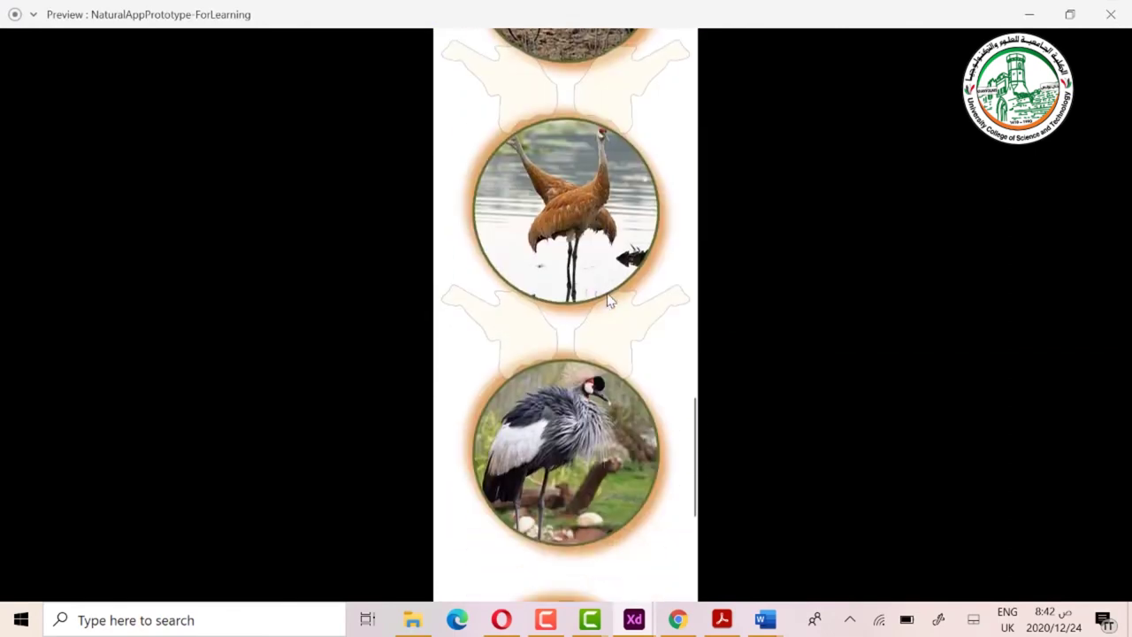
pyautogui.scroll(-4, 612, 297)
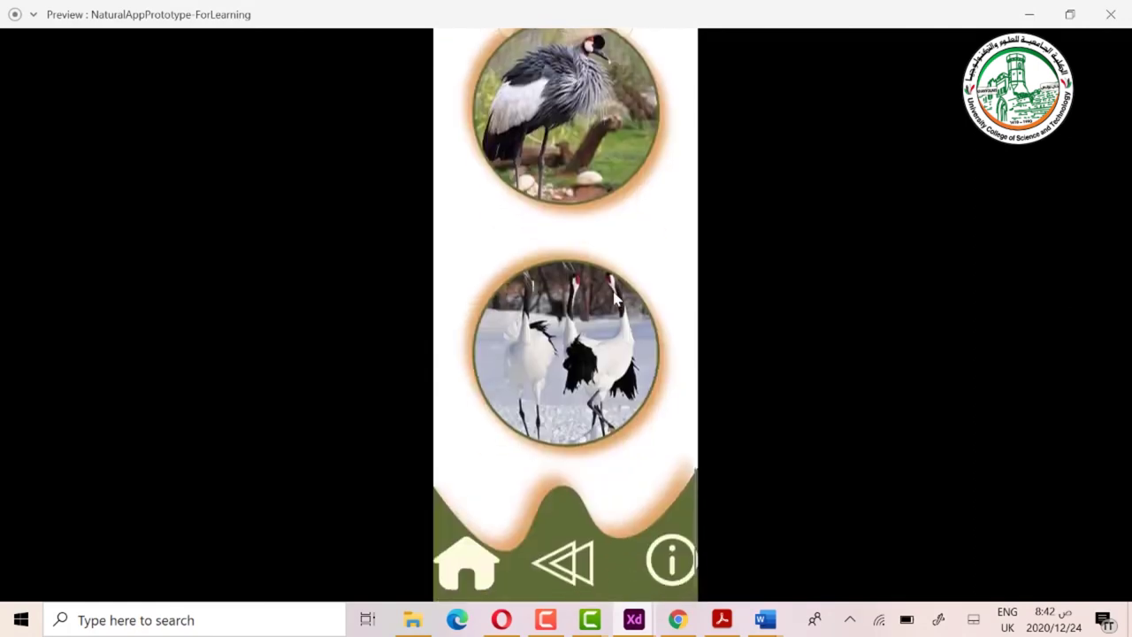
pyautogui.scroll(15, 619, 301)
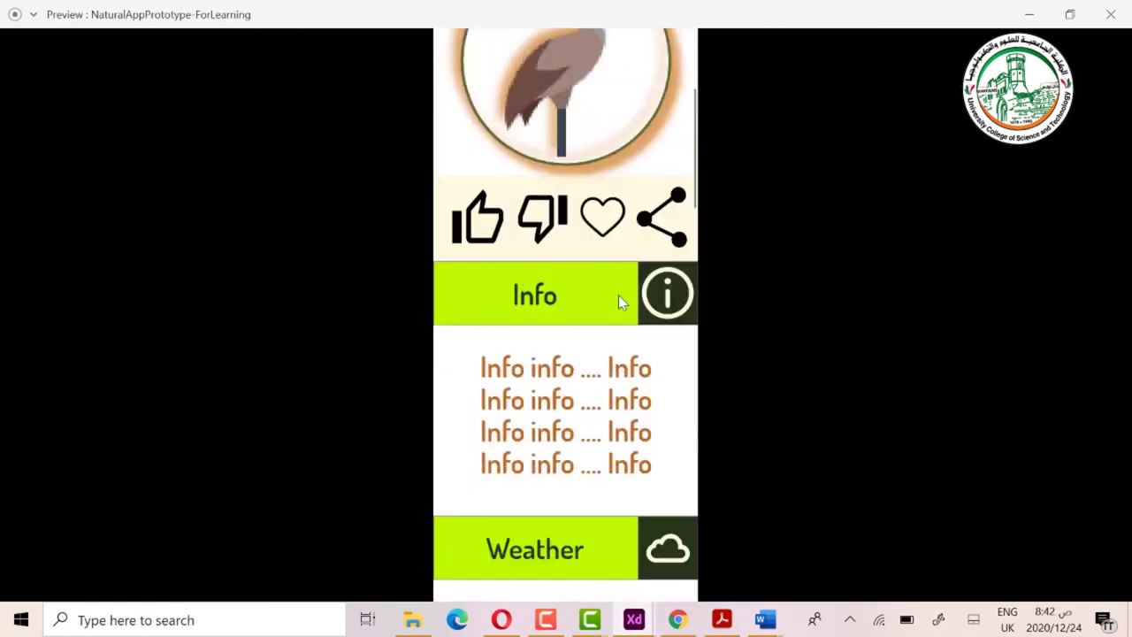
pyautogui.click(1111, 14)
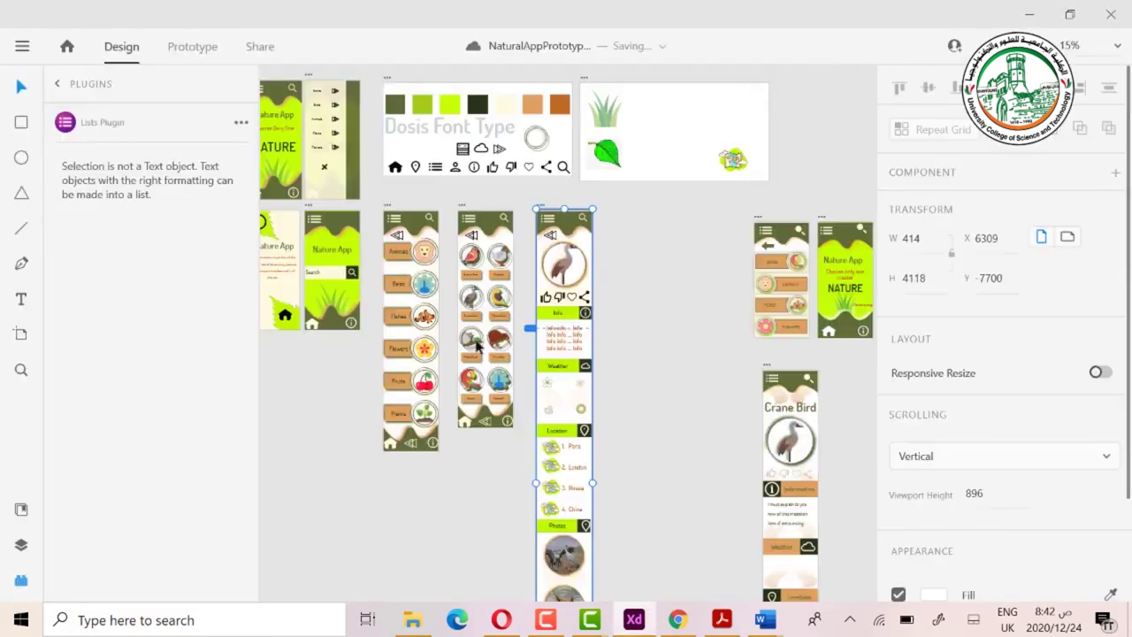